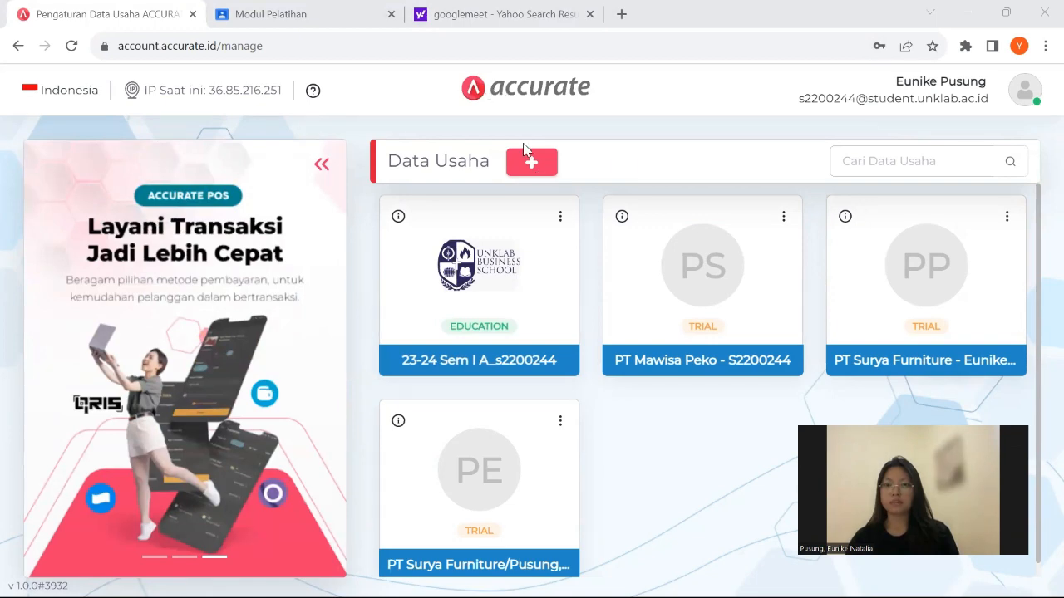
# Create a new business data entry named PT Surya Furniture plus the student's full name, with business field Others (Lainnya).
pyautogui.click(533, 165)
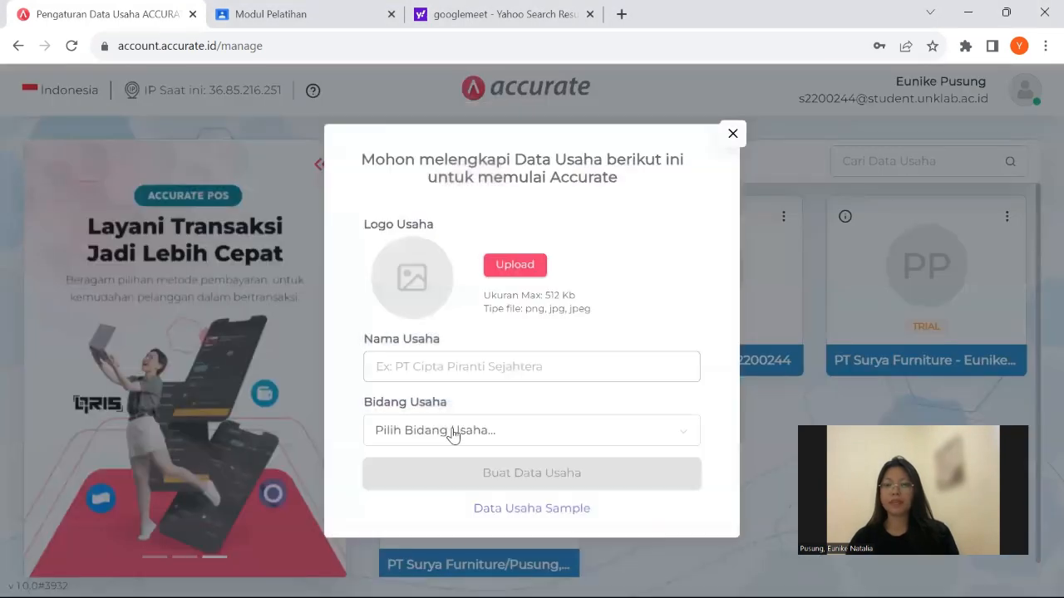
pyautogui.click(425, 368)
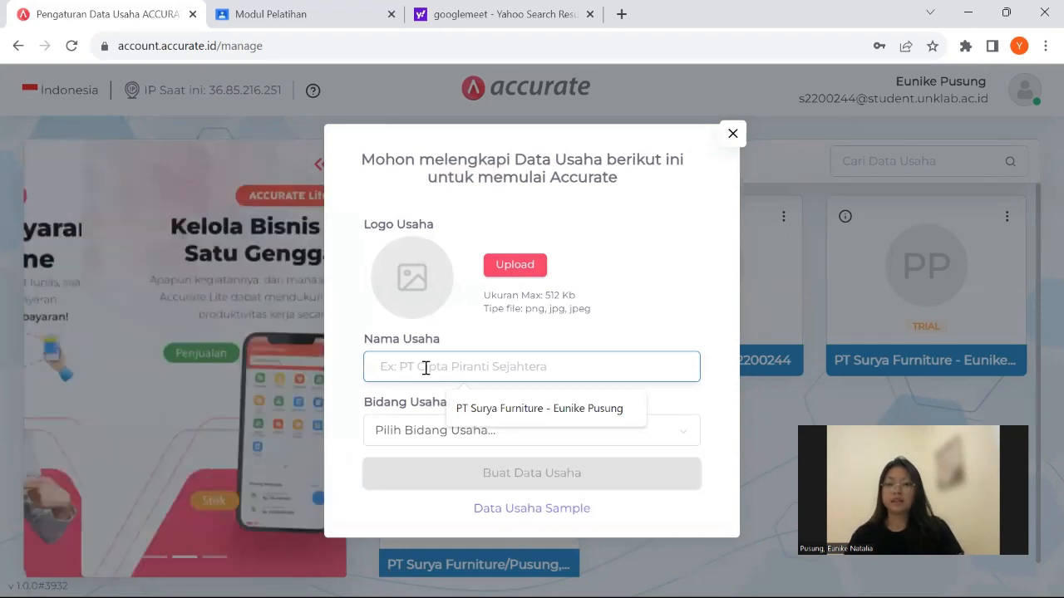
pyautogui.click(571, 408)
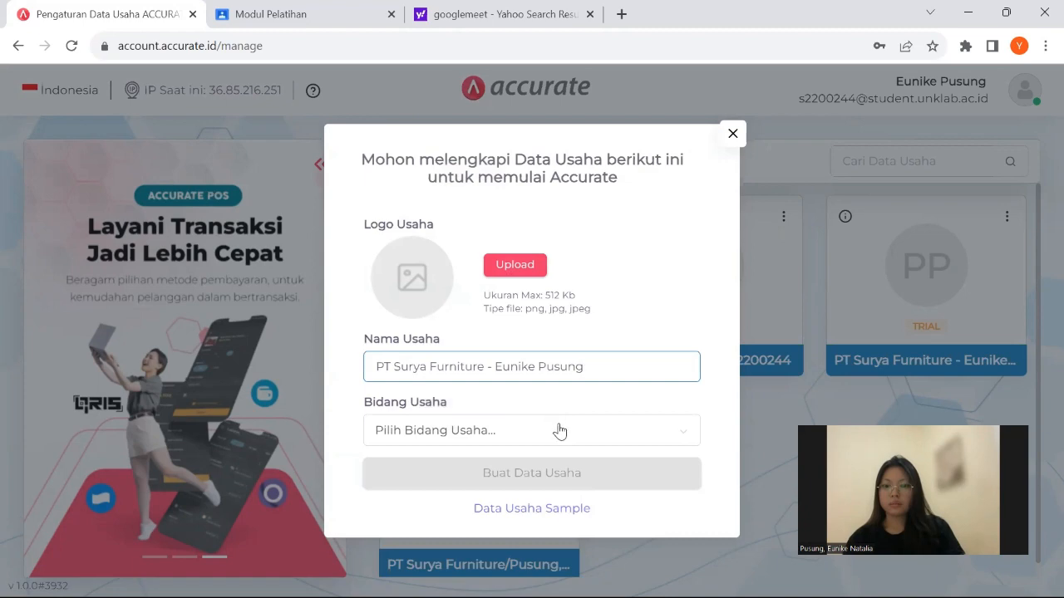
pyautogui.click(559, 430)
pyautogui.scroll(-10, 514, 340)
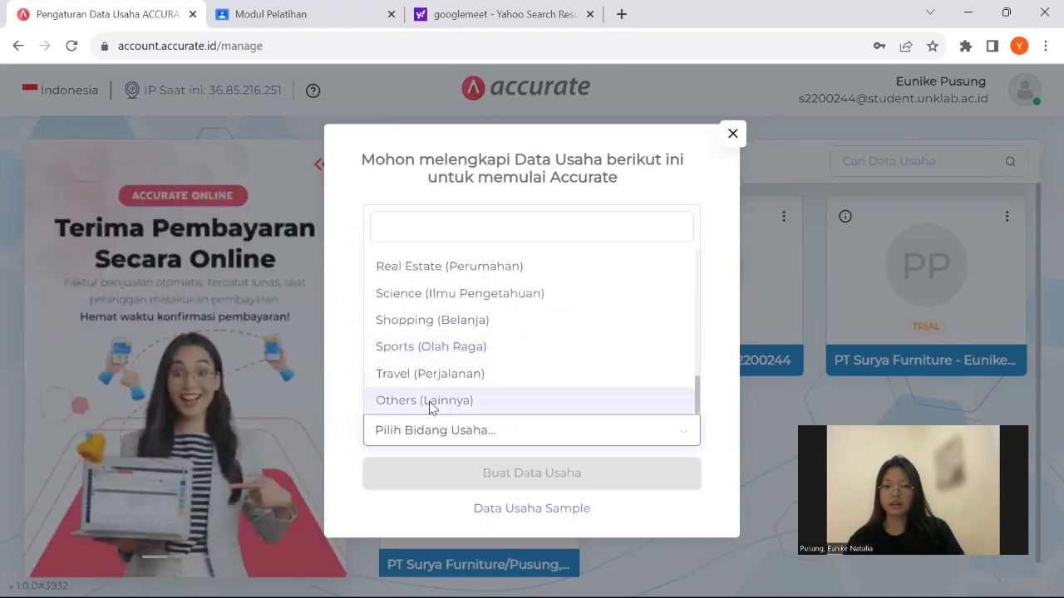
pyautogui.click(430, 404)
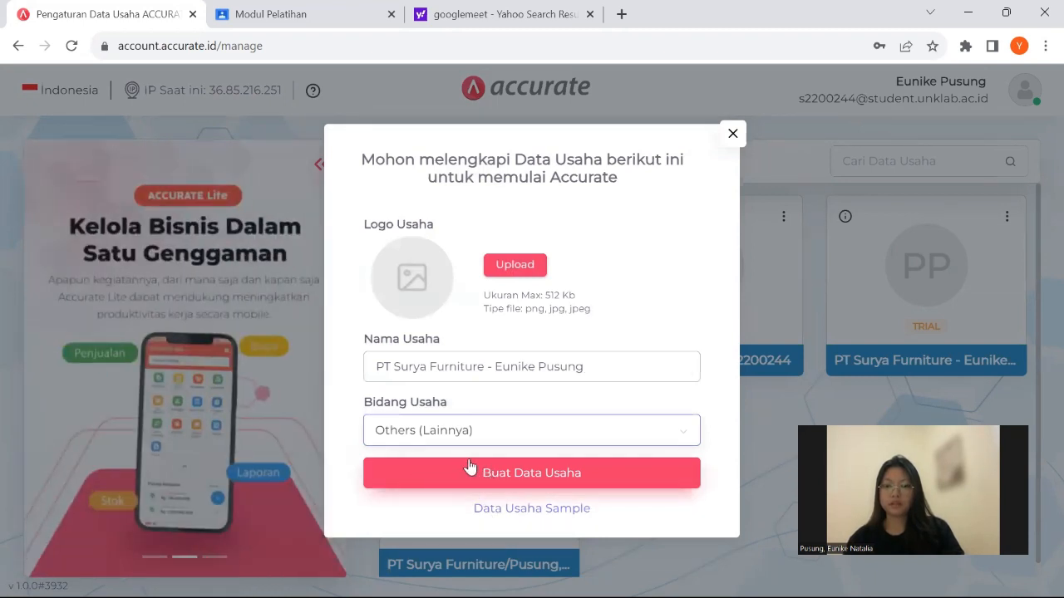
pyautogui.click(486, 474)
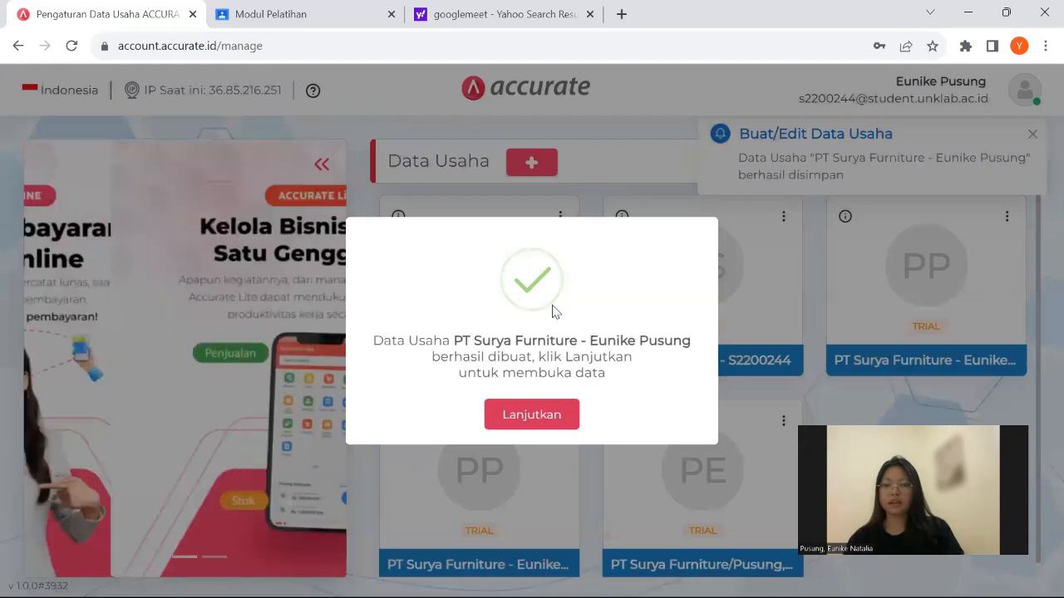
# Continue into the newly created PT Surya Furniture data and bring up its company information setup form.
pyautogui.click(525, 422)
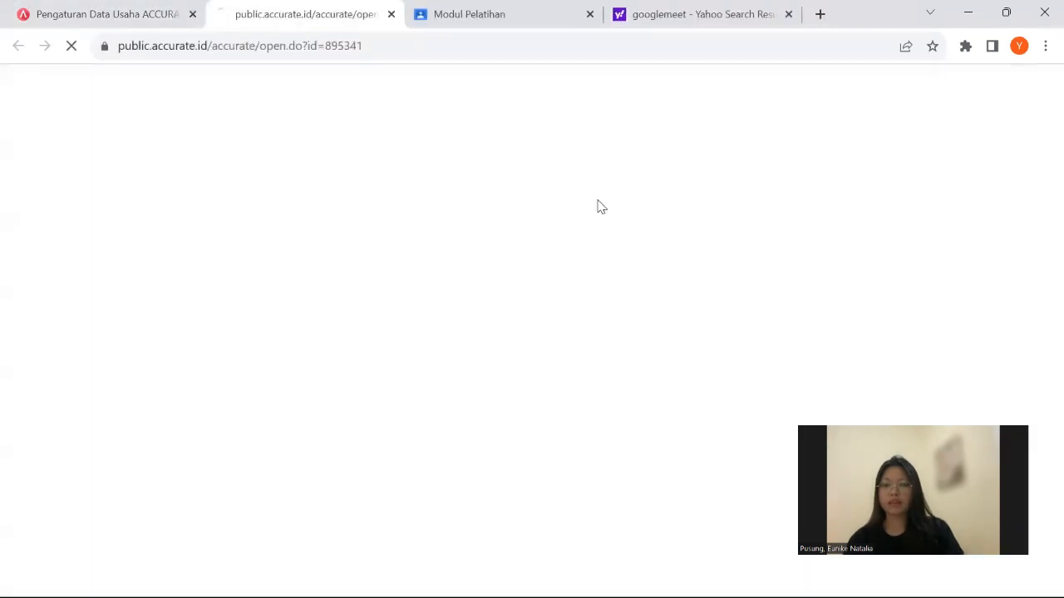
pyautogui.click(138, 15)
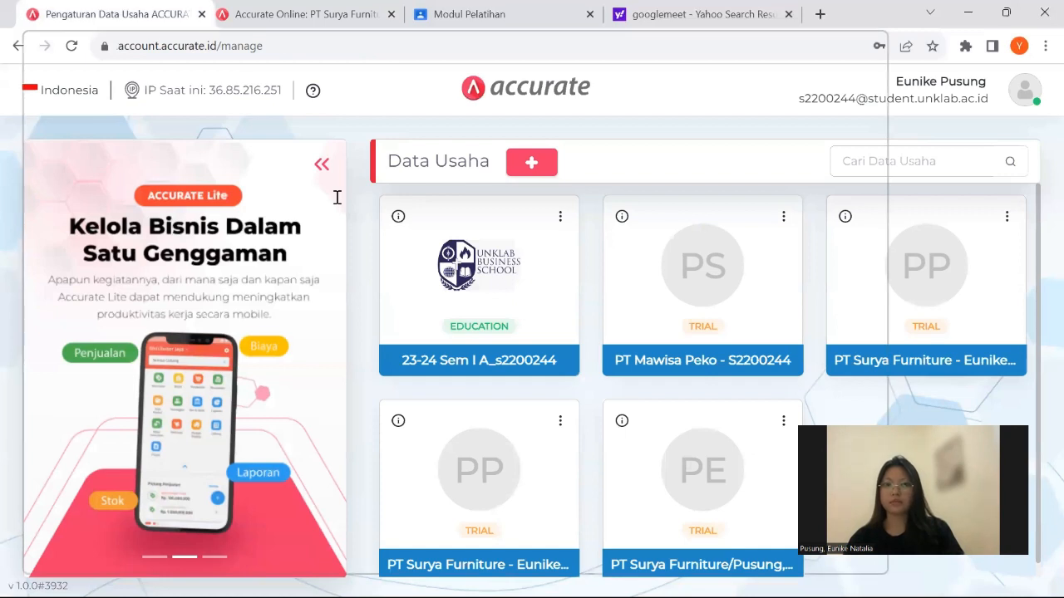
pyautogui.click(294, 25)
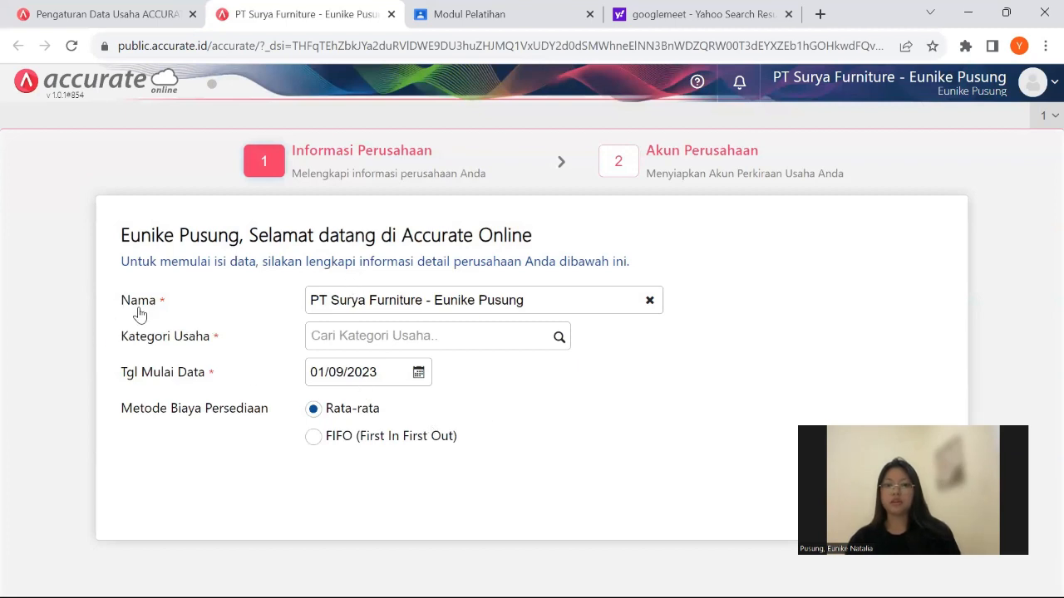
# Check the distribution level in the Modul Pelatihan document and set the company's business category to DISTRIBUTOR.
pyautogui.moveTo(456, 338)
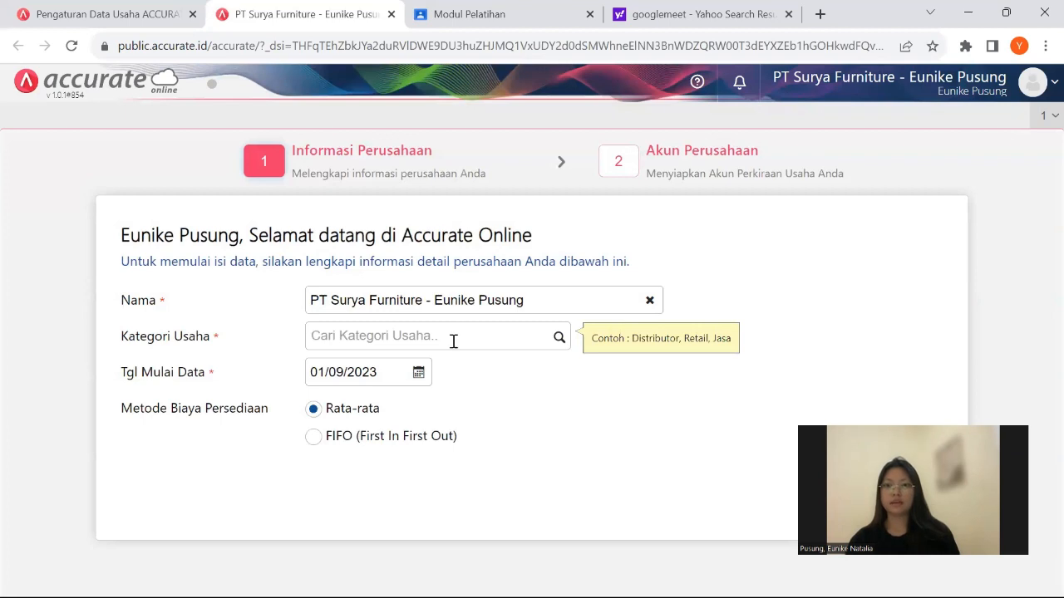
pyautogui.click(451, 342)
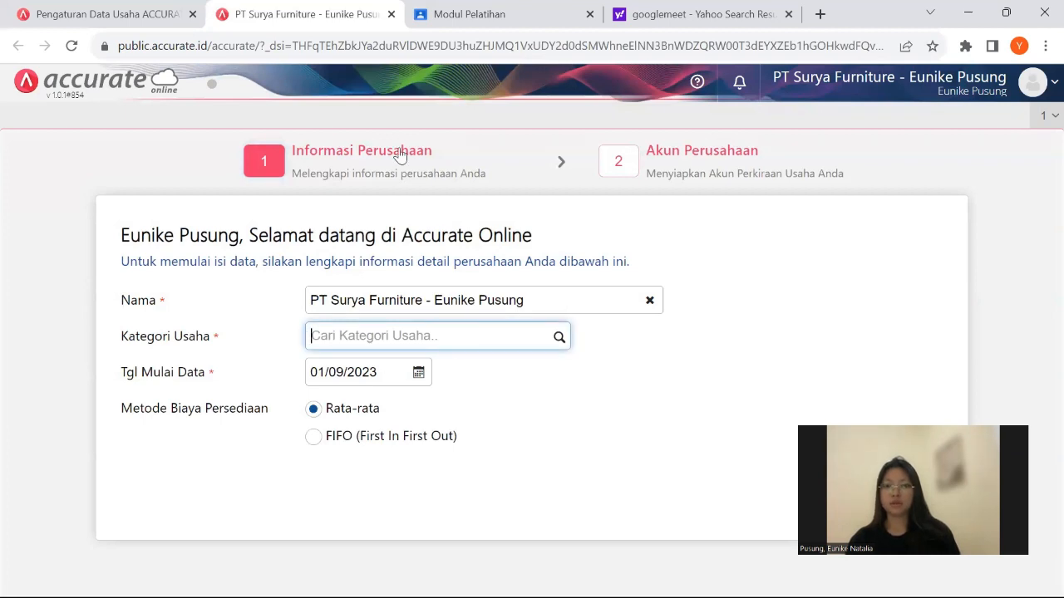
pyautogui.click(464, 17)
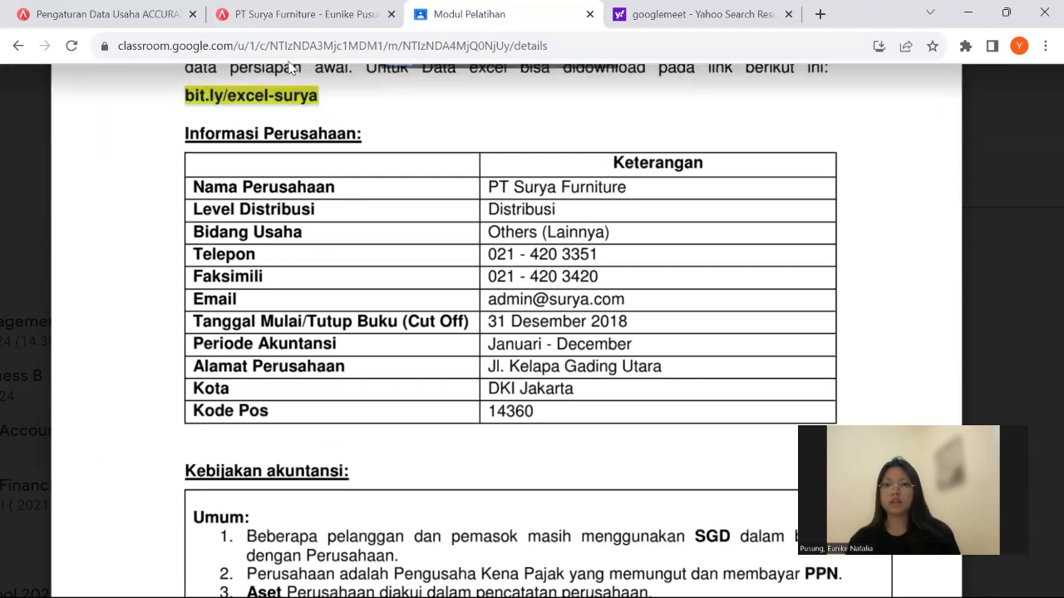
pyautogui.click(283, 31)
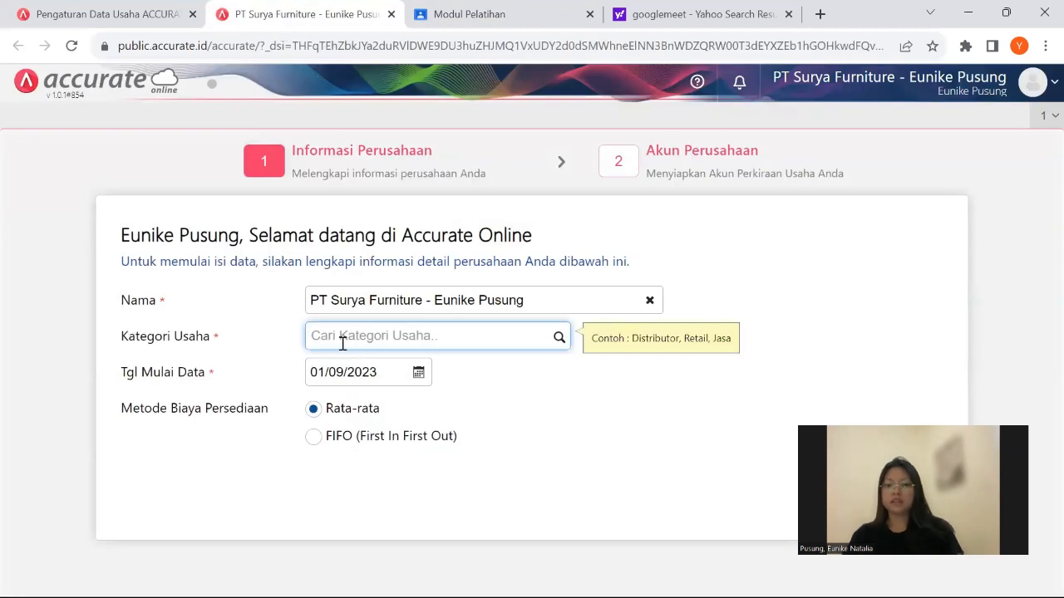
pyautogui.write('dist')
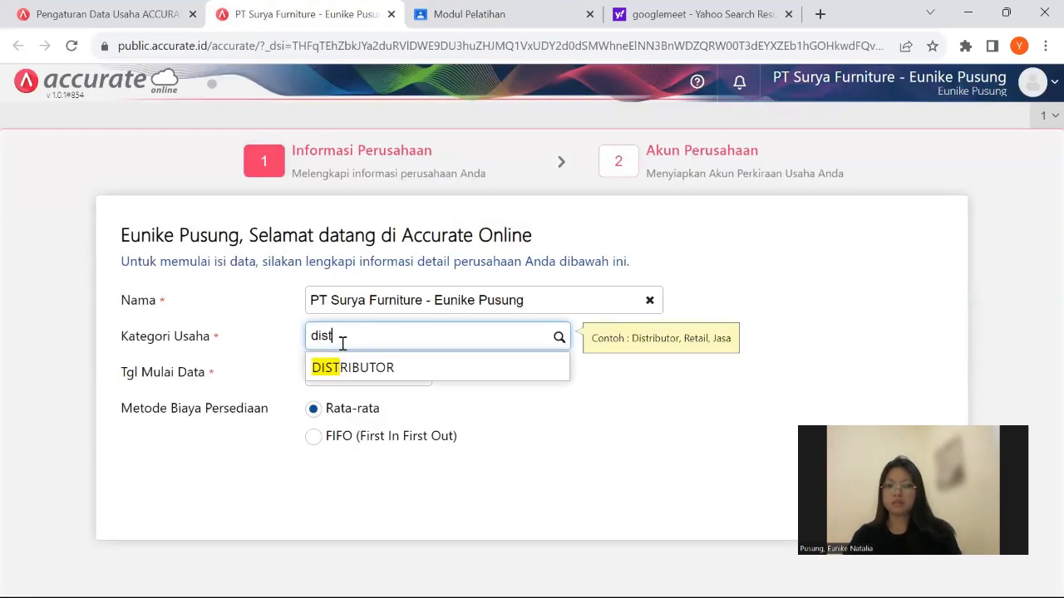
pyautogui.click(374, 368)
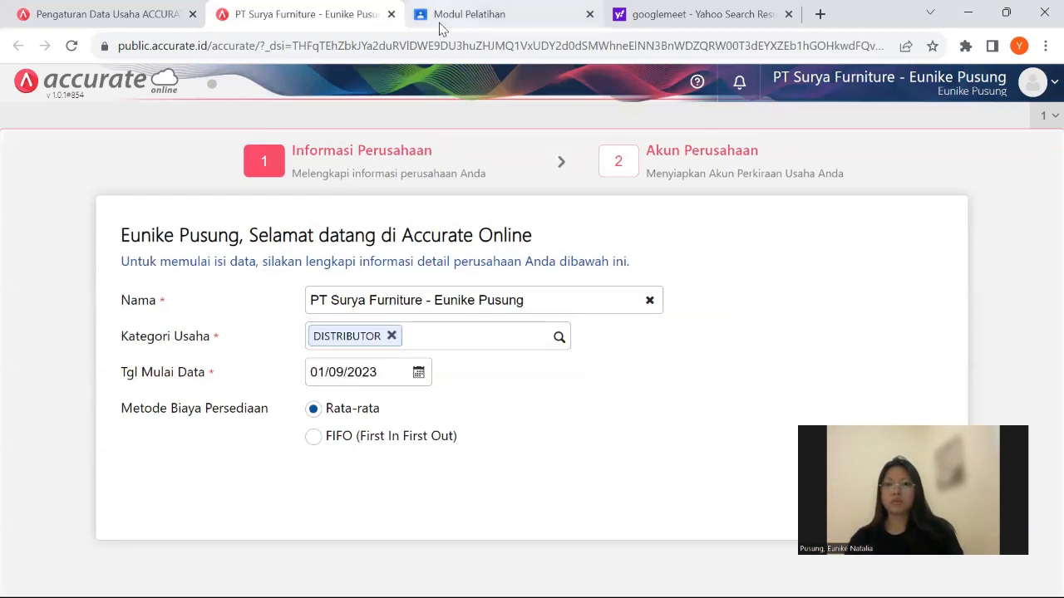
# Arrange the browser tabs so the company setup form and Modul Pelatihan are adjacent, and check the cut-off date in the module.
pyautogui.moveTo(440, 28); pyautogui.dragTo(233, 30)
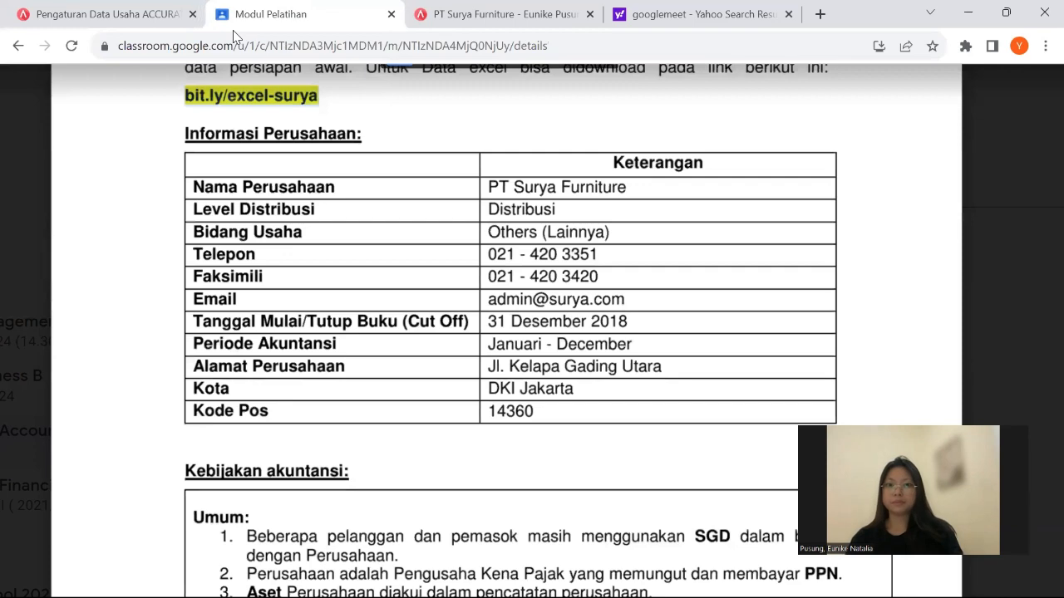
pyautogui.moveTo(449, 28); pyautogui.dragTo(87, 20)
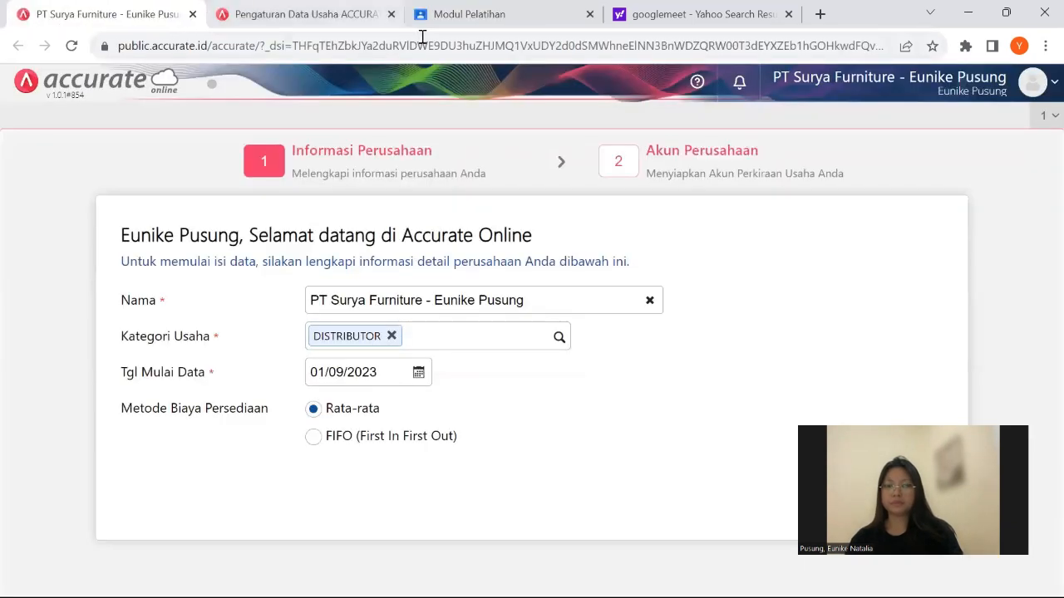
pyautogui.moveTo(429, 29); pyautogui.dragTo(250, 28)
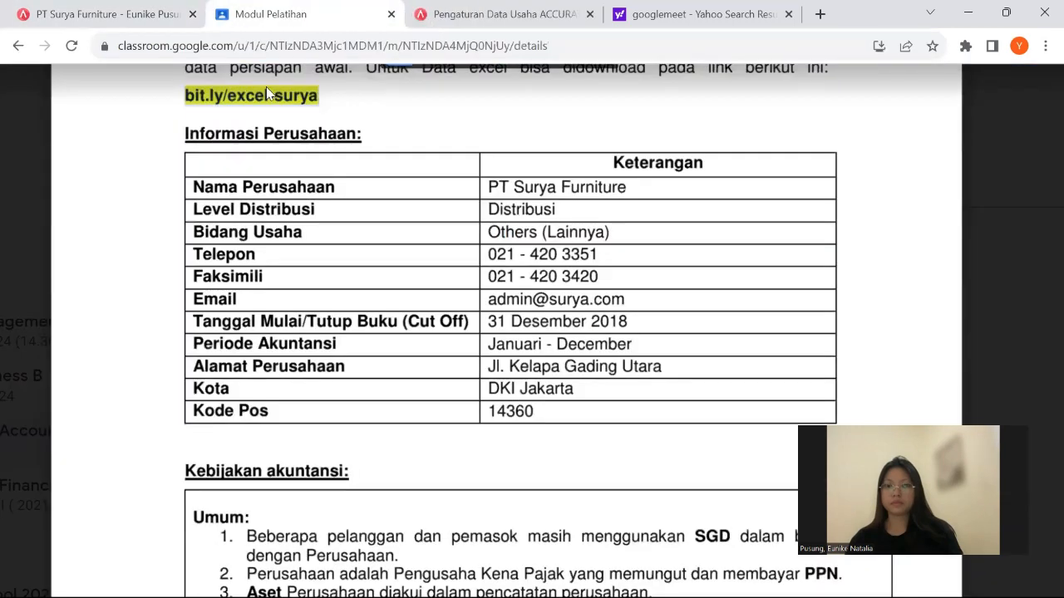
pyautogui.click(118, 20)
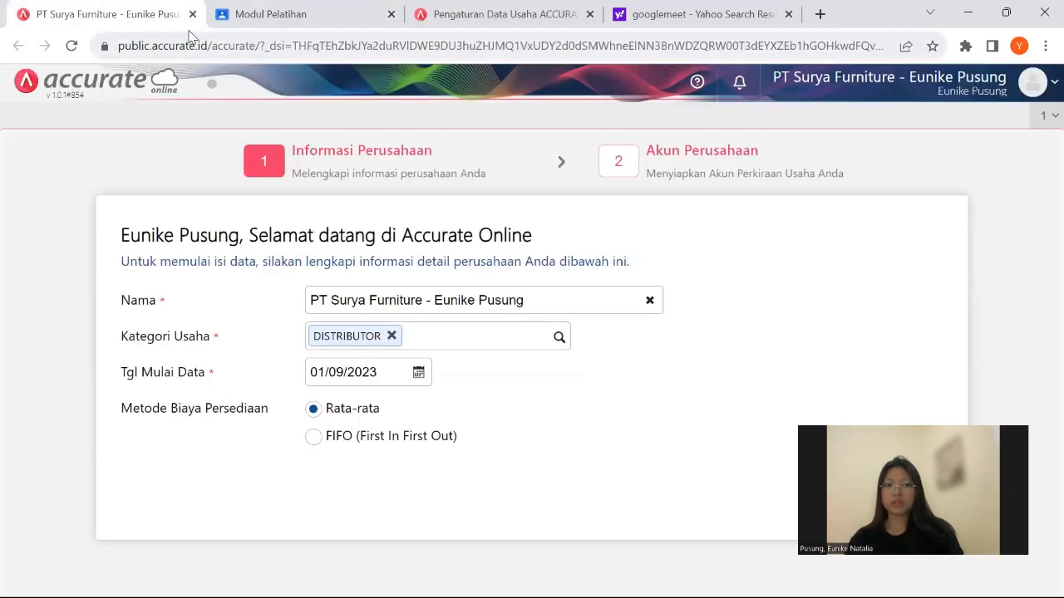
pyautogui.click(224, 18)
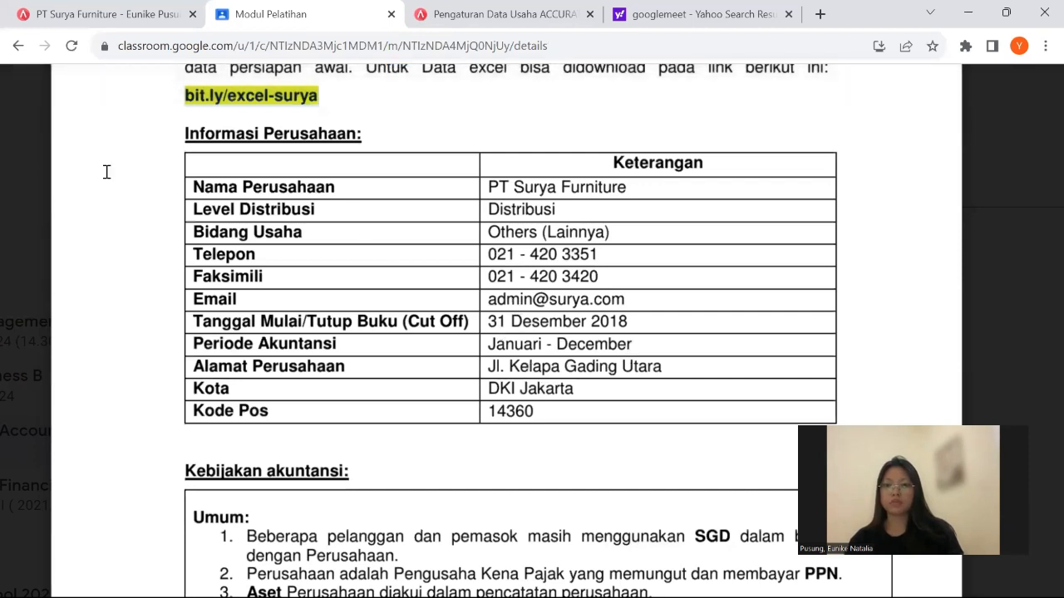
pyautogui.click(106, 15)
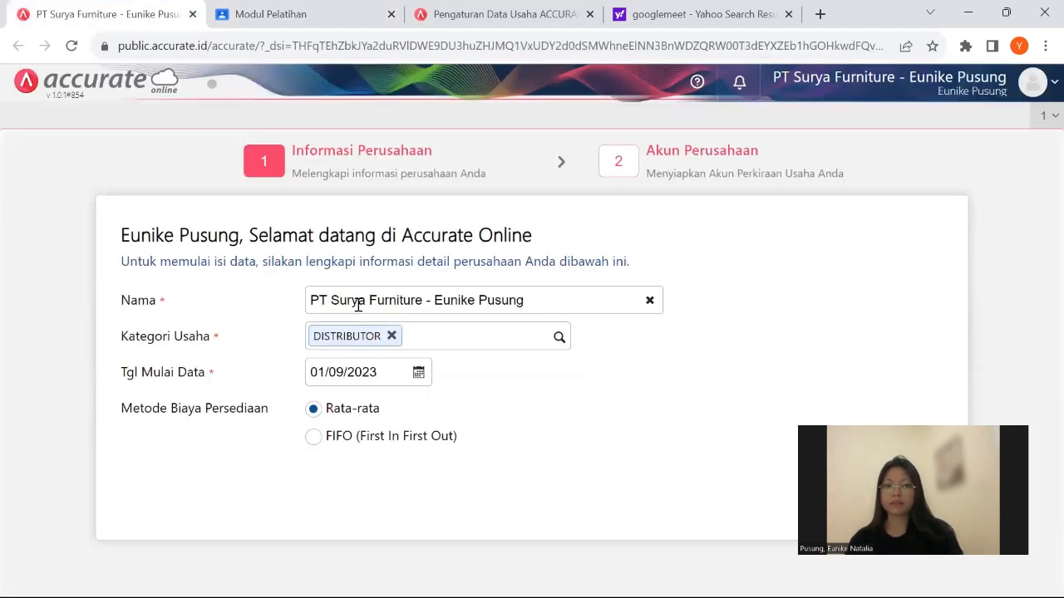
# Set the data start date to 31/12/2018 and the inventory costing method to FIFO (First In First Out).
pyautogui.moveTo(383, 374); pyautogui.dragTo(309, 370)
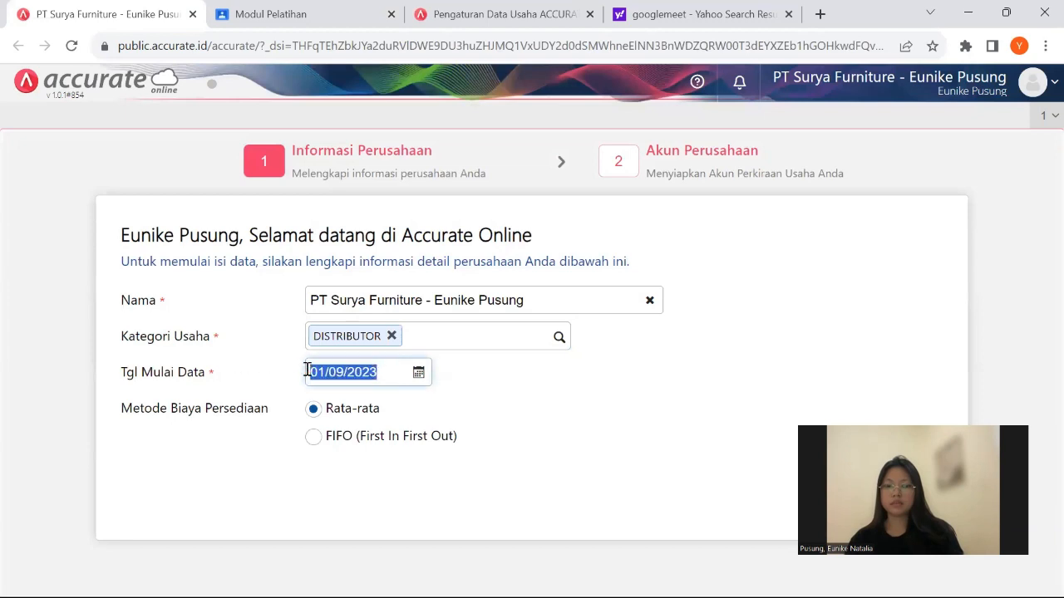
pyautogui.write('3')
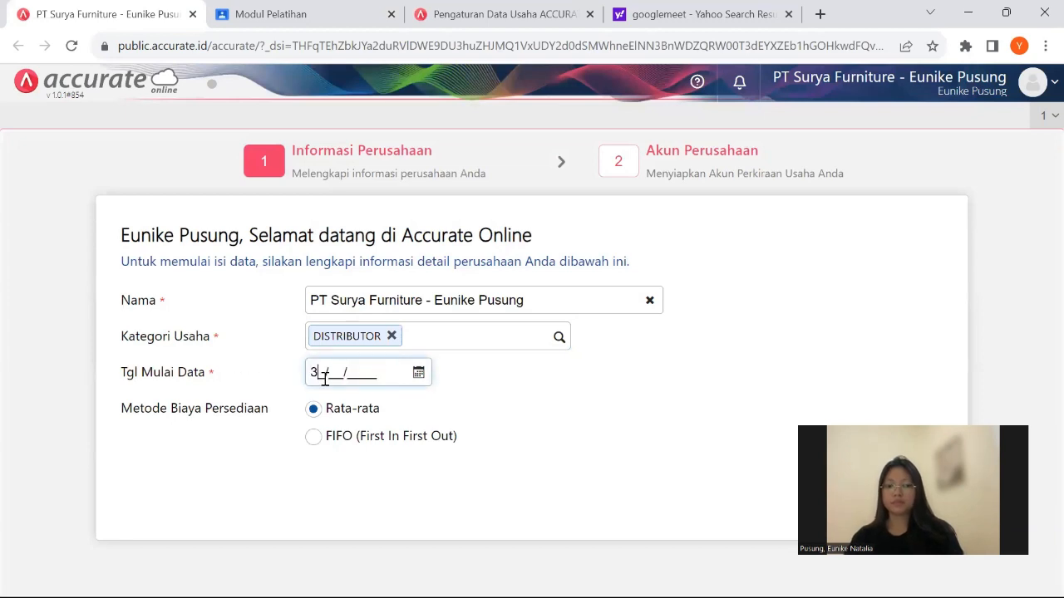
pyautogui.write('1/12/2018')
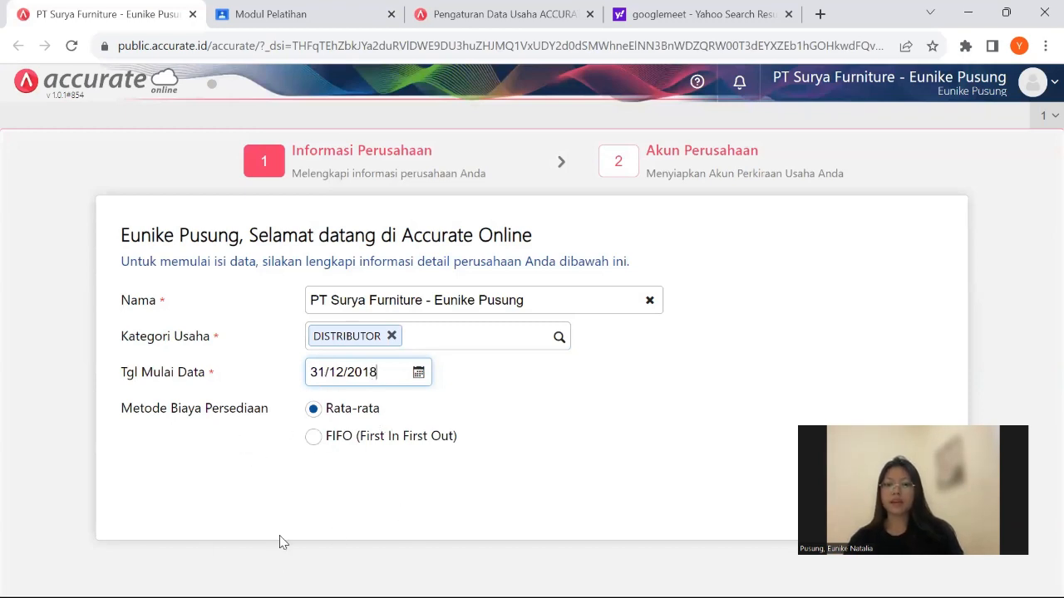
pyautogui.click(316, 441)
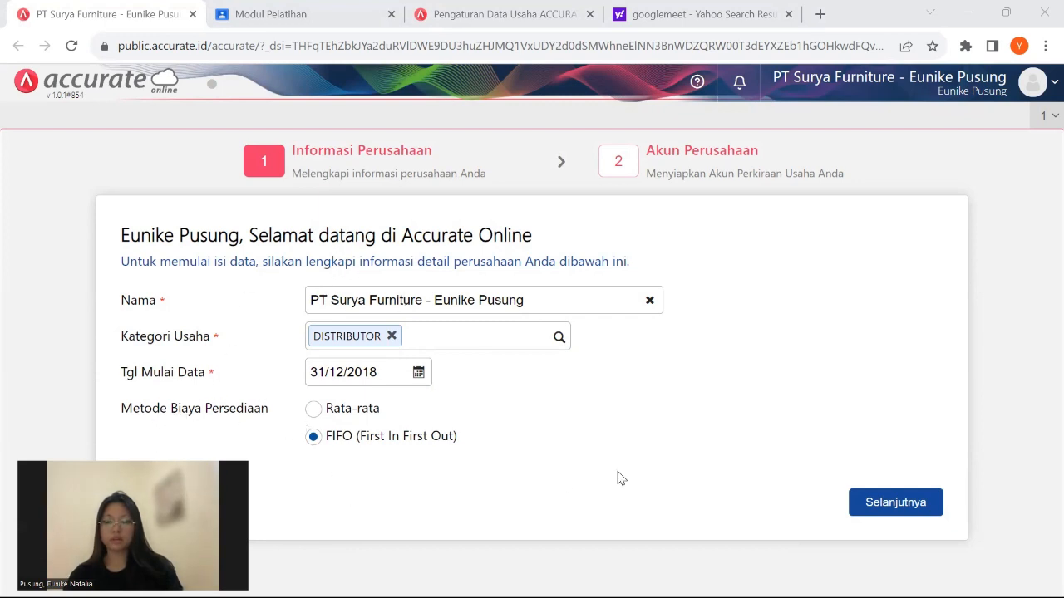
# Proceed to the company accounts stage, disable automatic creation of the chart of accounts, and finish the setup.
pyautogui.click(887, 504)
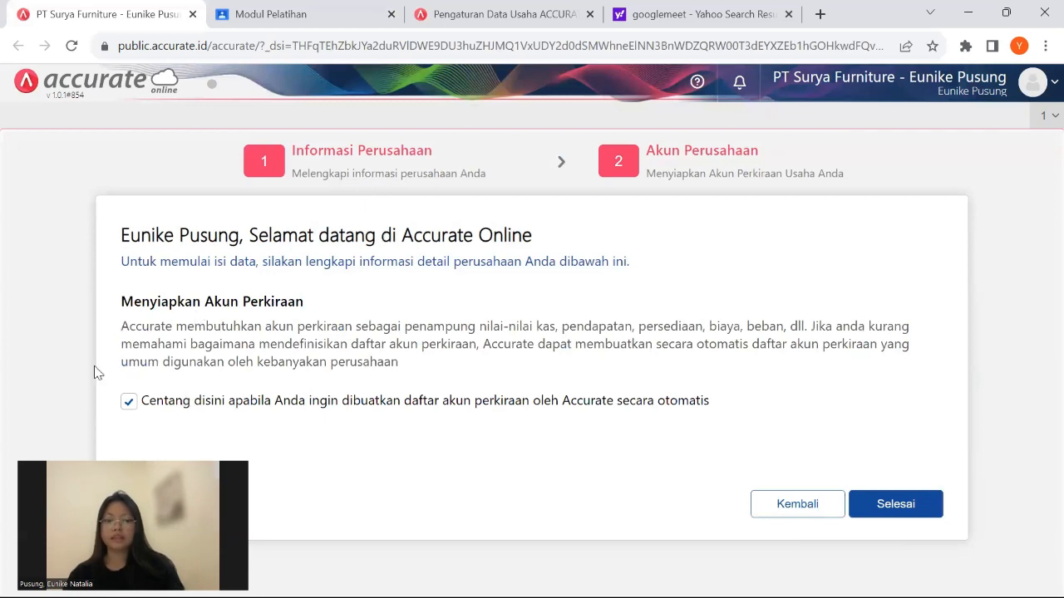
pyautogui.click(139, 406)
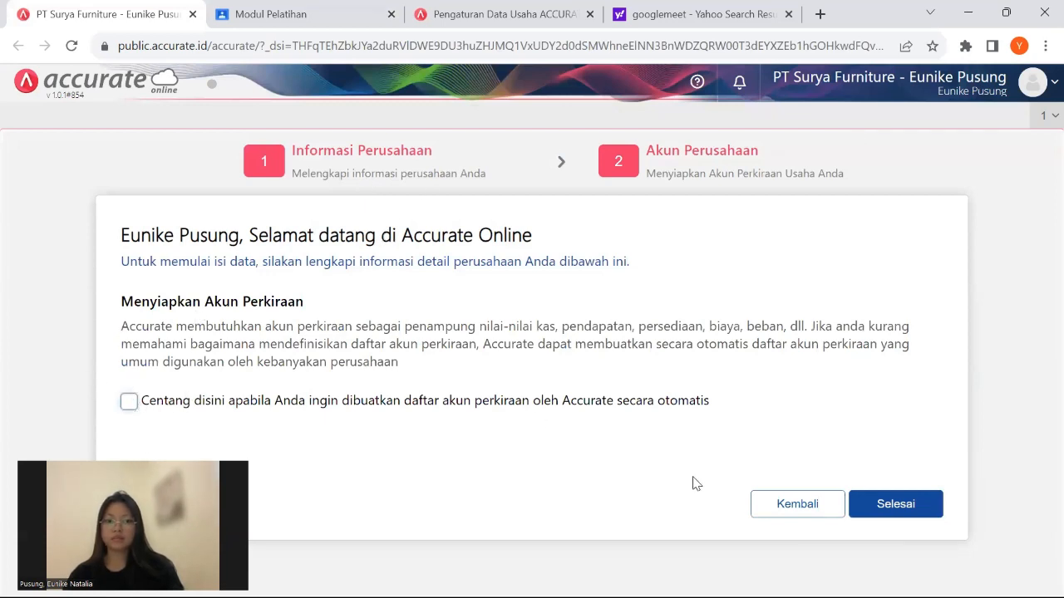
pyautogui.click(890, 505)
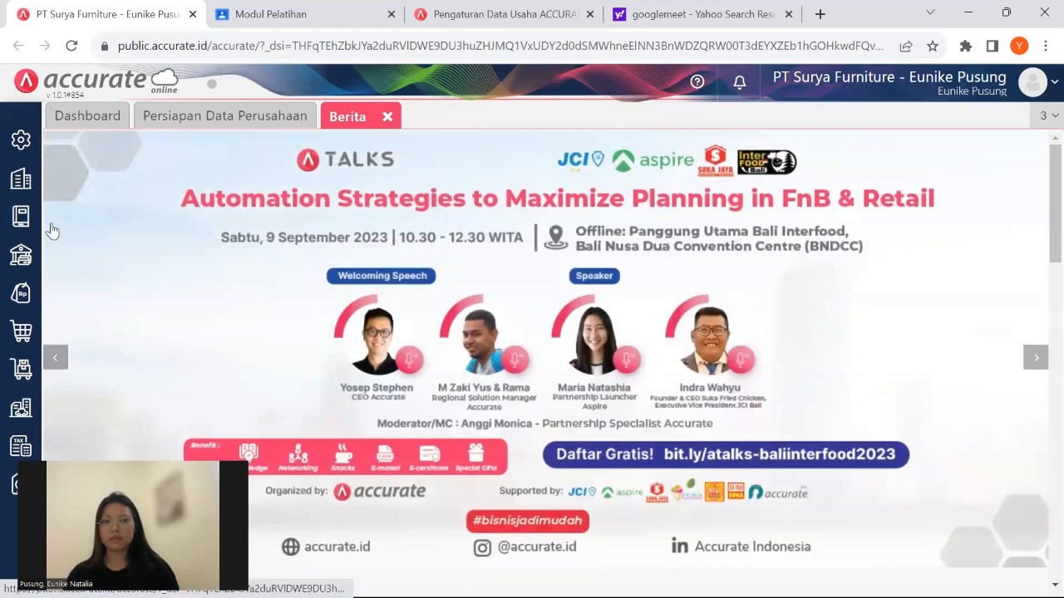
# Review the company information and accounting policies in the Modul Pelatihan document.
pyautogui.click(20, 138)
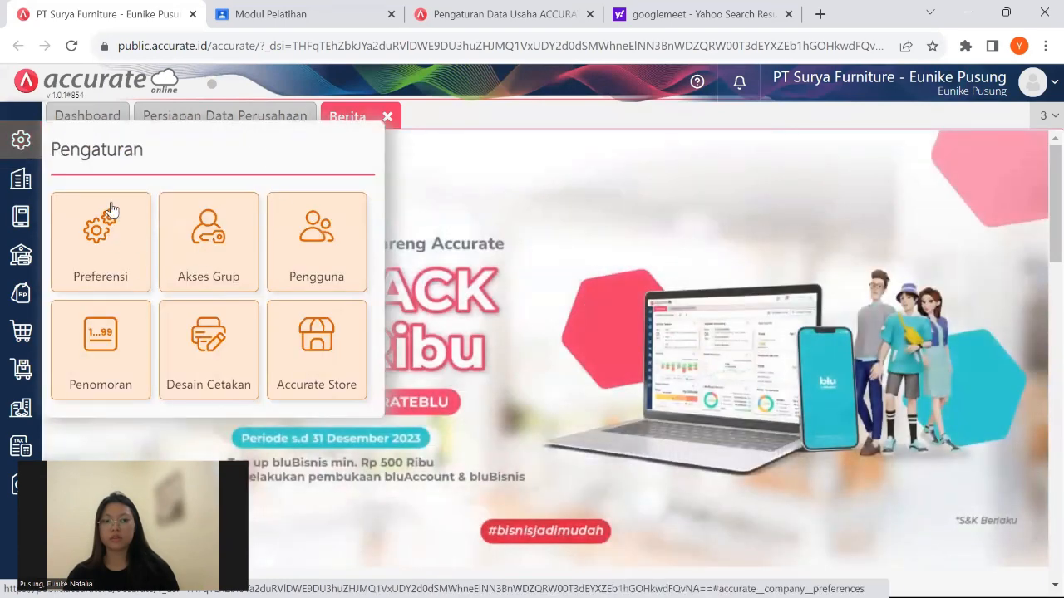
pyautogui.click(311, 15)
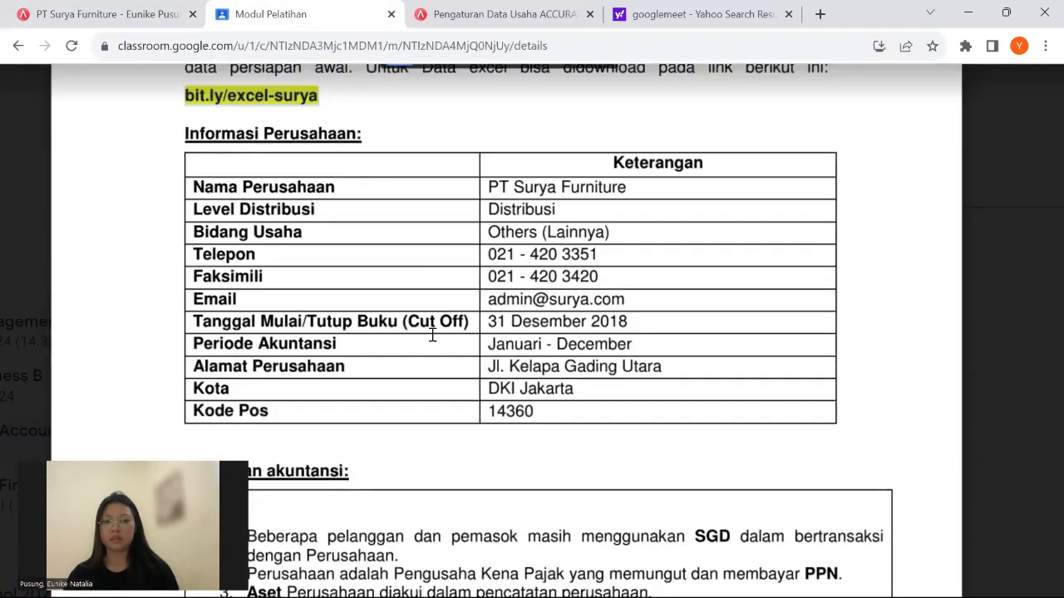
pyautogui.scroll(-5, 432, 335)
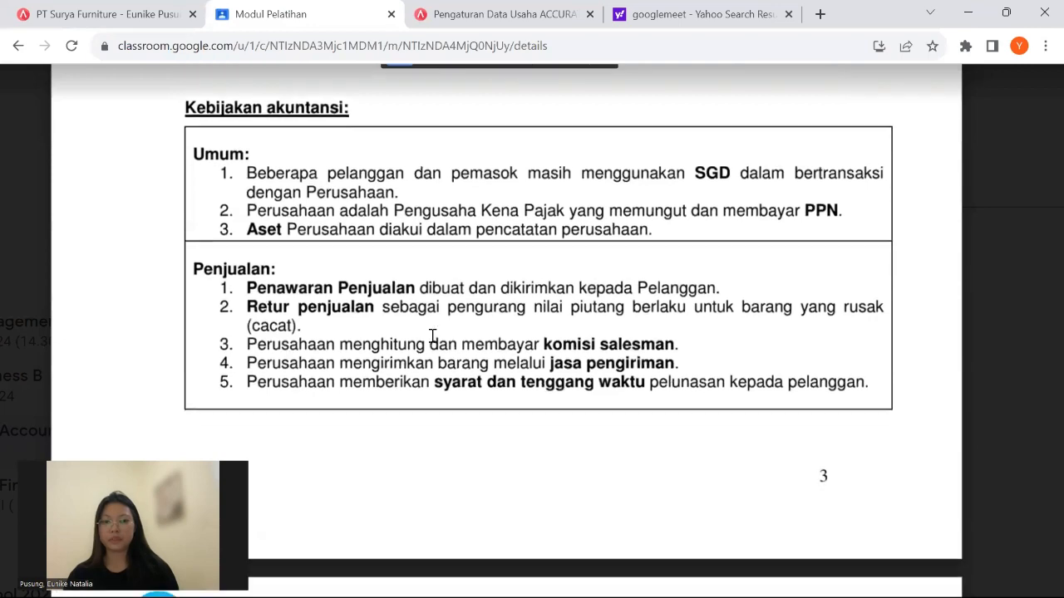
pyautogui.scroll(1, 432, 335)
pyautogui.scroll(3, 402, 175)
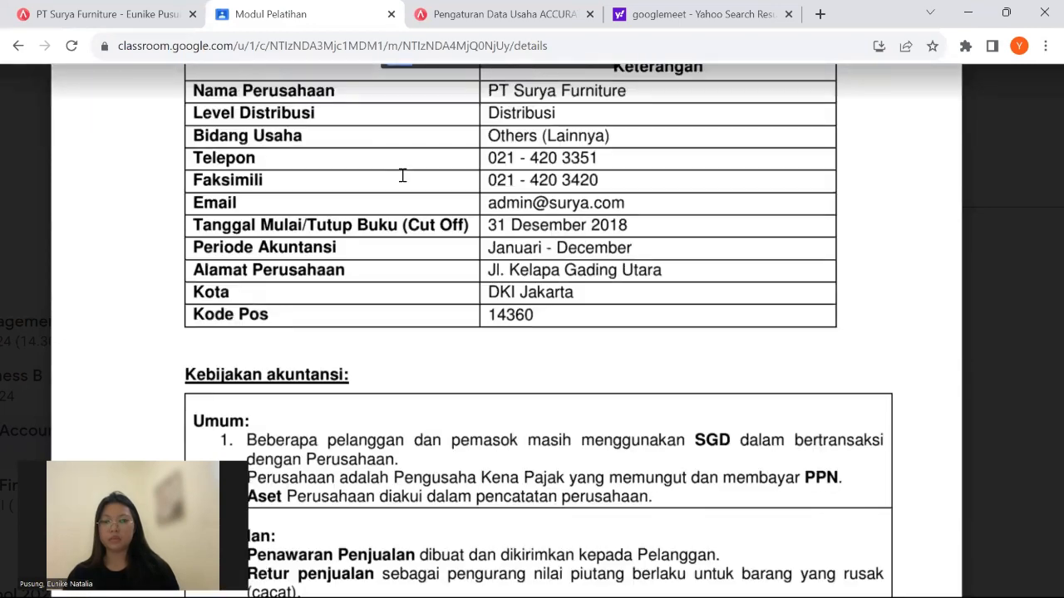
pyautogui.scroll(1, 425, 171)
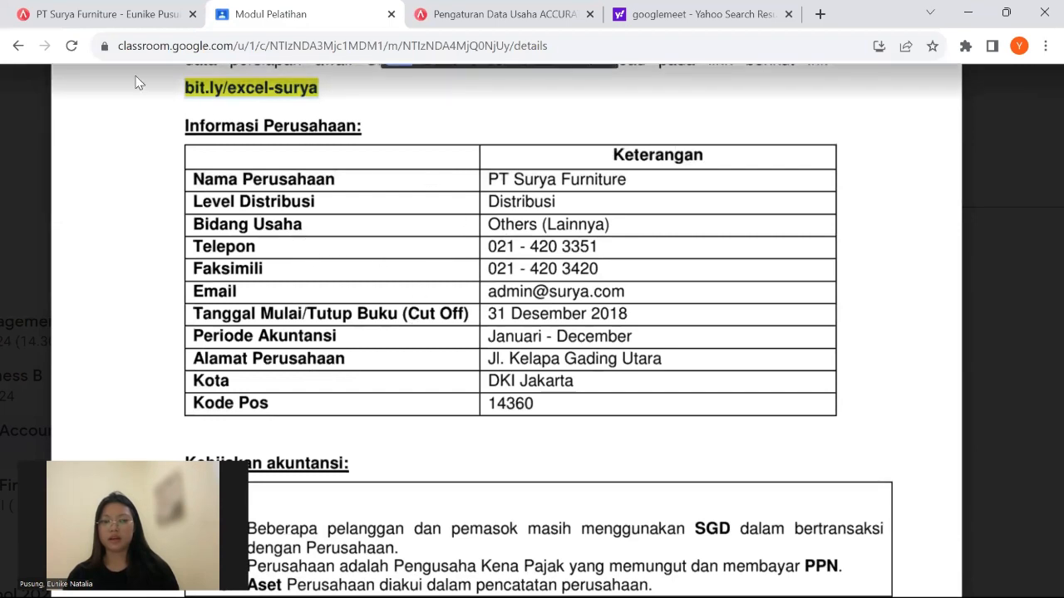
# Switch to Accurate Online and open the company preferences.
pyautogui.click(92, 14)
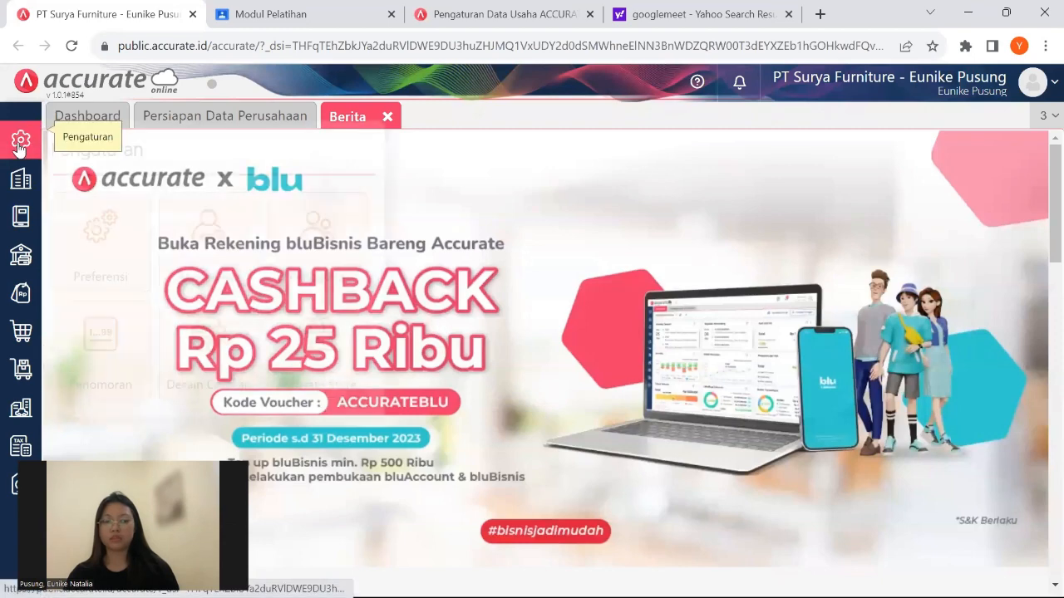
pyautogui.click(20, 138)
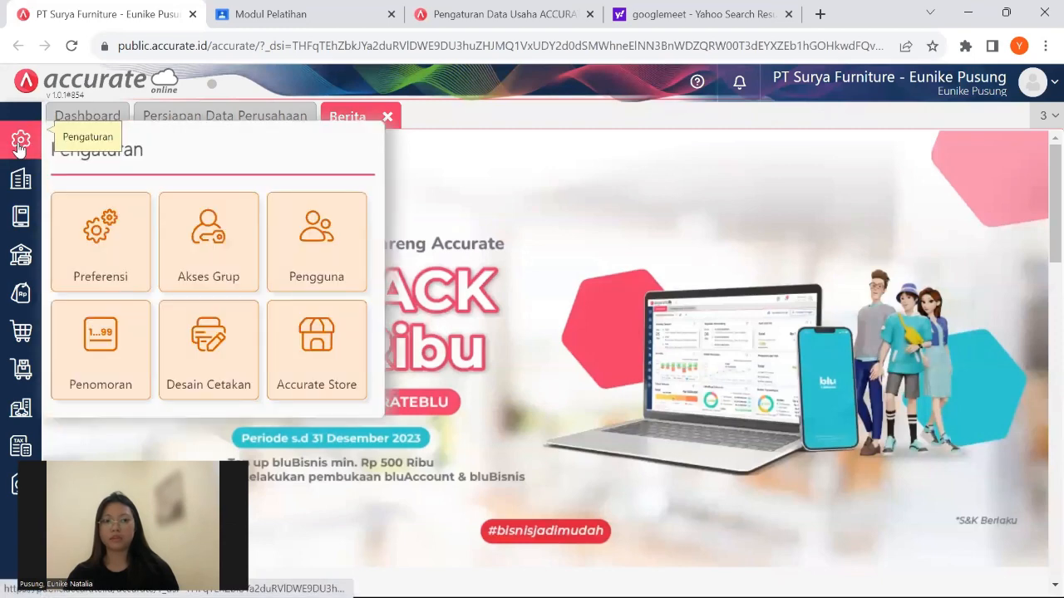
pyautogui.click(100, 266)
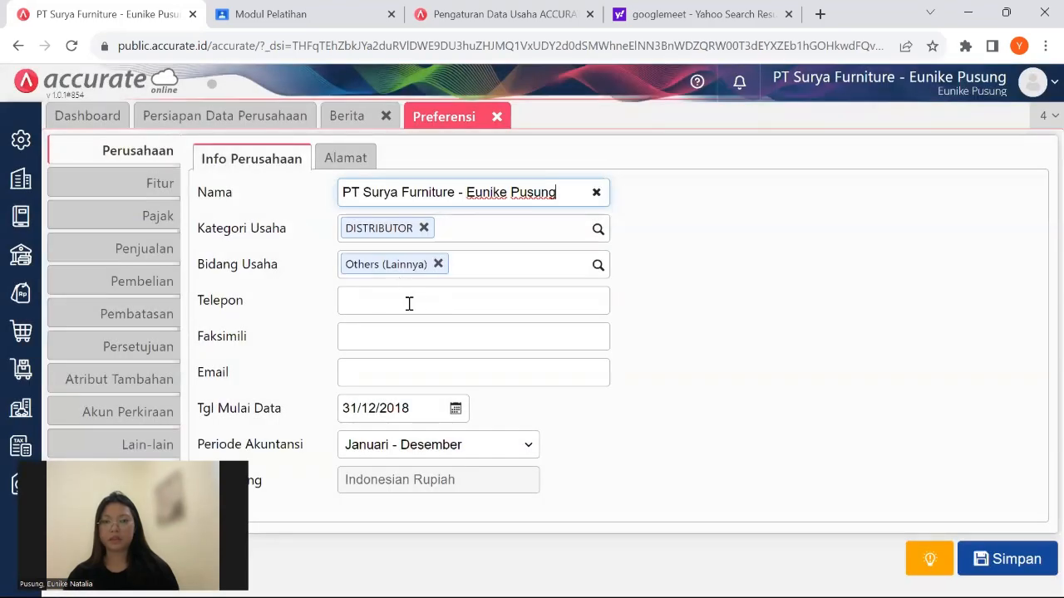
# Copy the company's phone number from the Modul Pelatihan into the Telepon field of the company information.
pyautogui.click(409, 304)
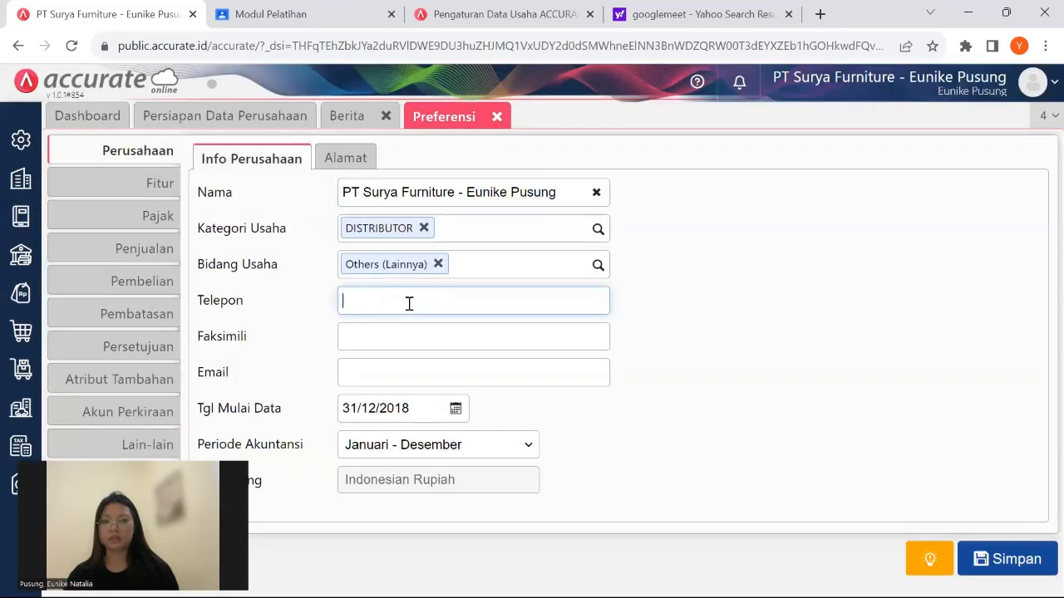
pyautogui.click(307, 24)
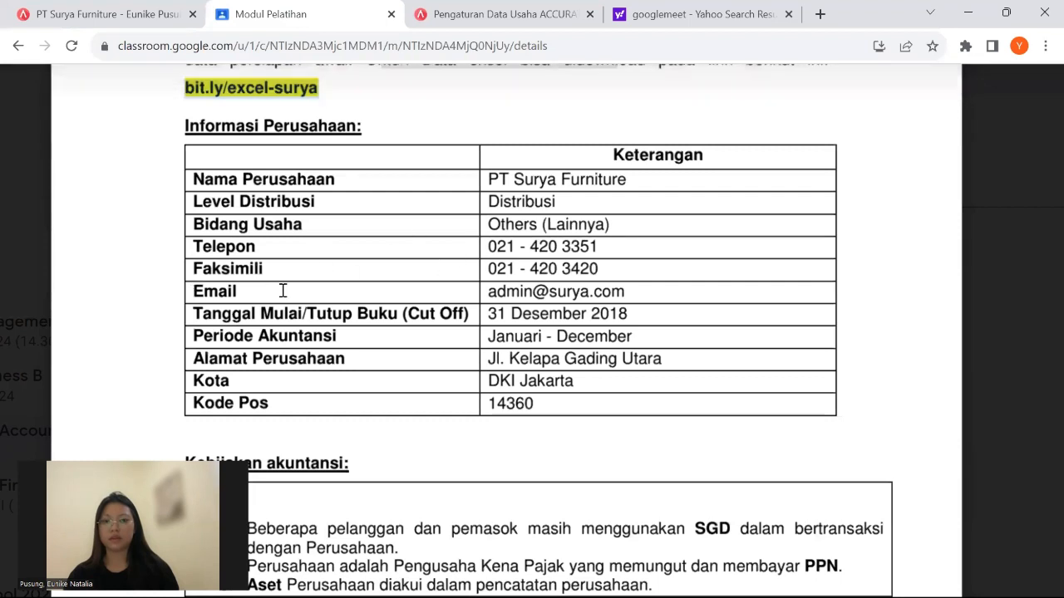
pyautogui.moveTo(486, 246); pyautogui.dragTo(626, 252)
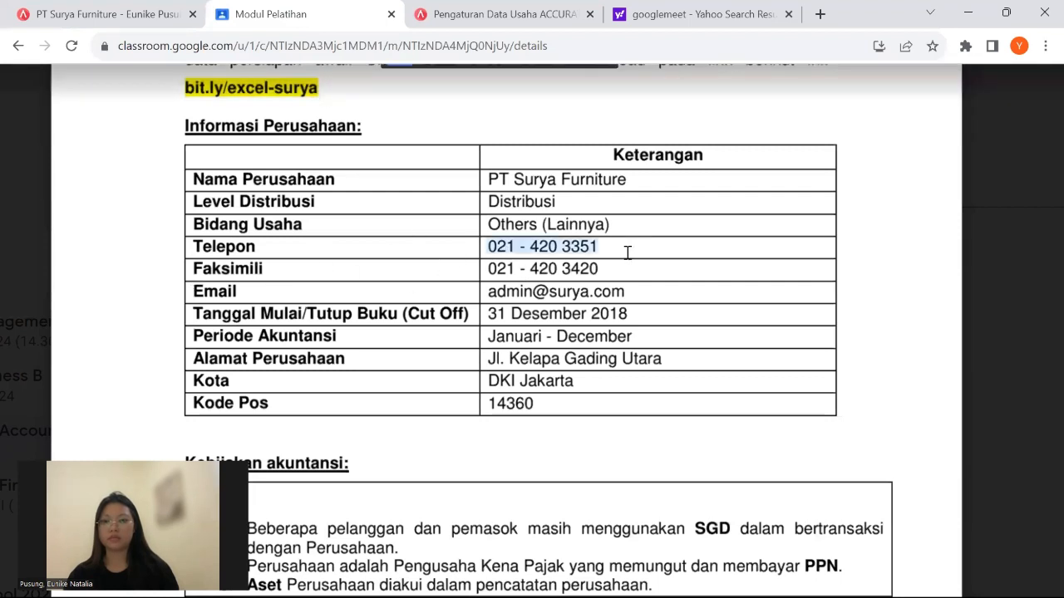
pyautogui.click(629, 253)
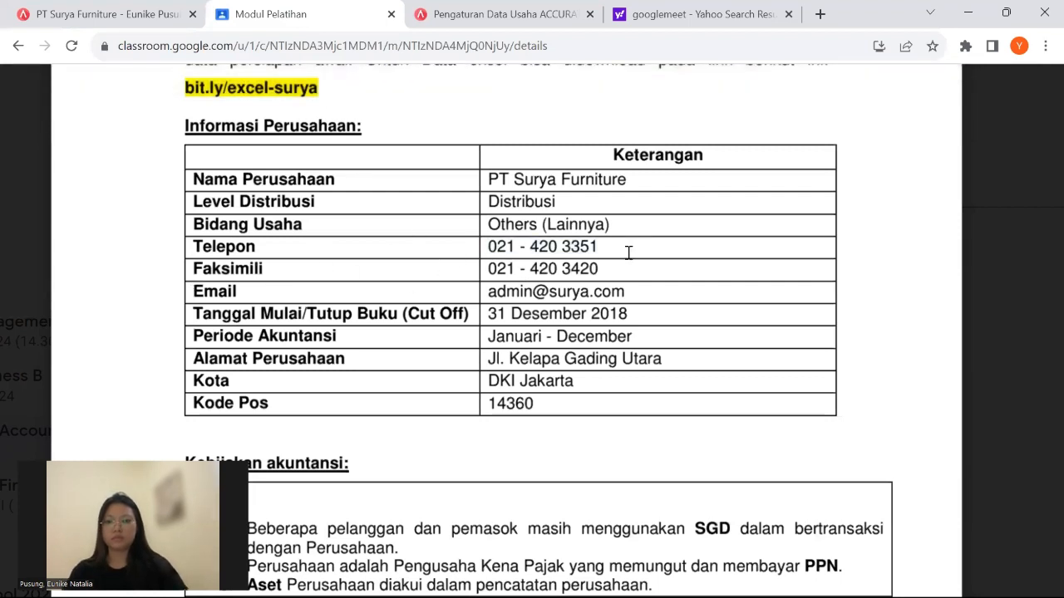
pyautogui.moveTo(490, 247); pyautogui.dragTo(580, 249)
pyautogui.hotkey('ctrl', 'c')
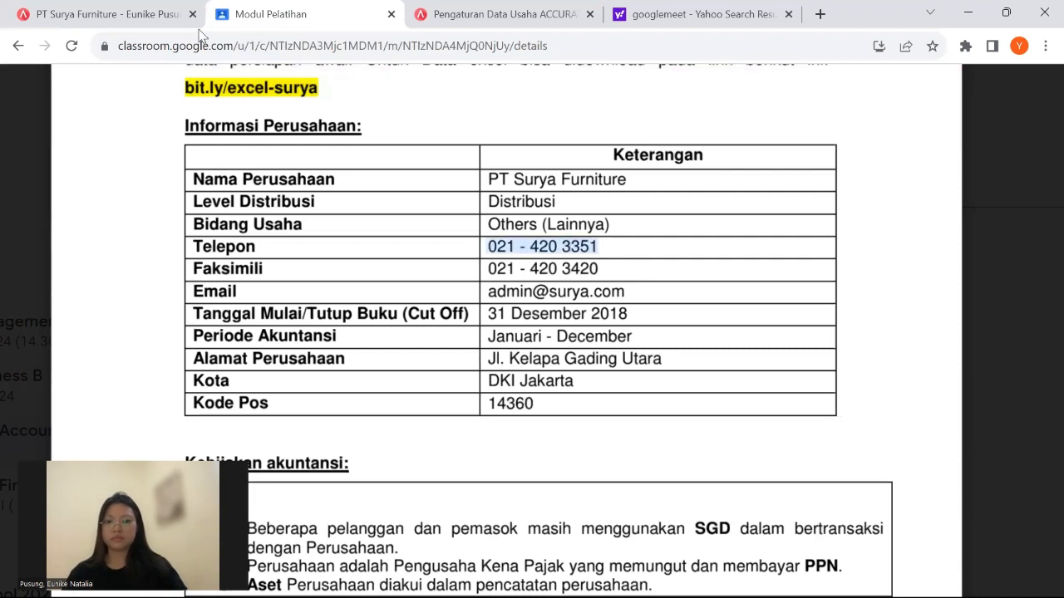
pyautogui.click(150, 17)
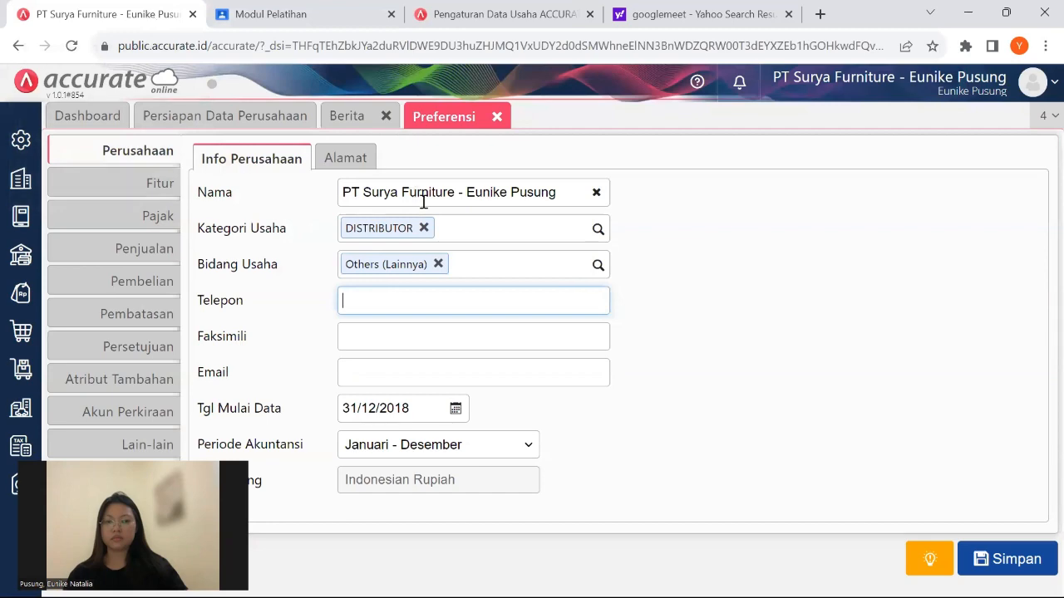
pyautogui.hotkey('ctrl', 'v')
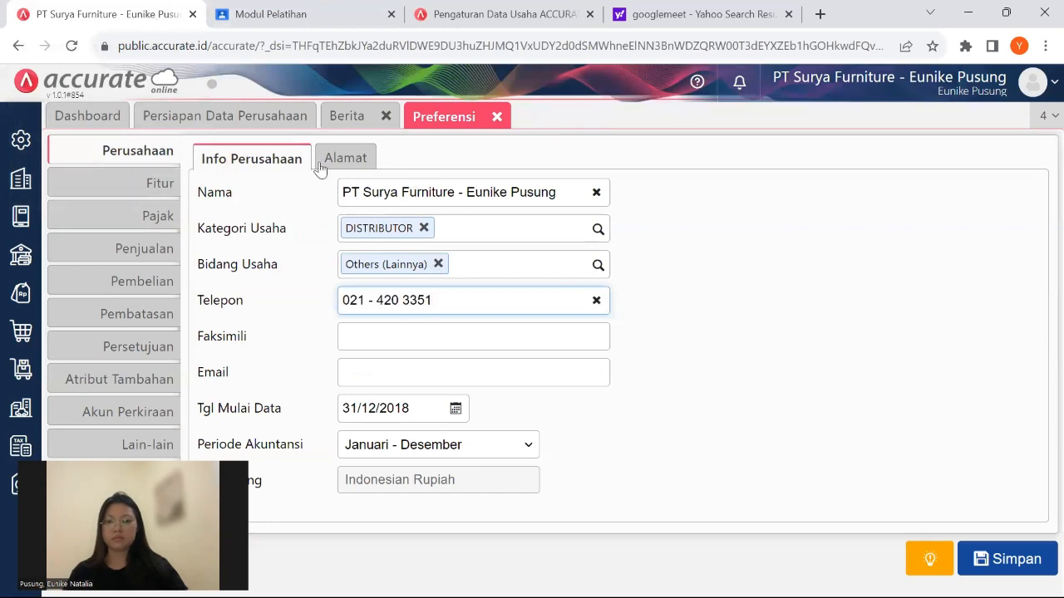
# Copy the company's fax number from the Modul Pelatihan into the Faksimili field.
pyautogui.click(320, 17)
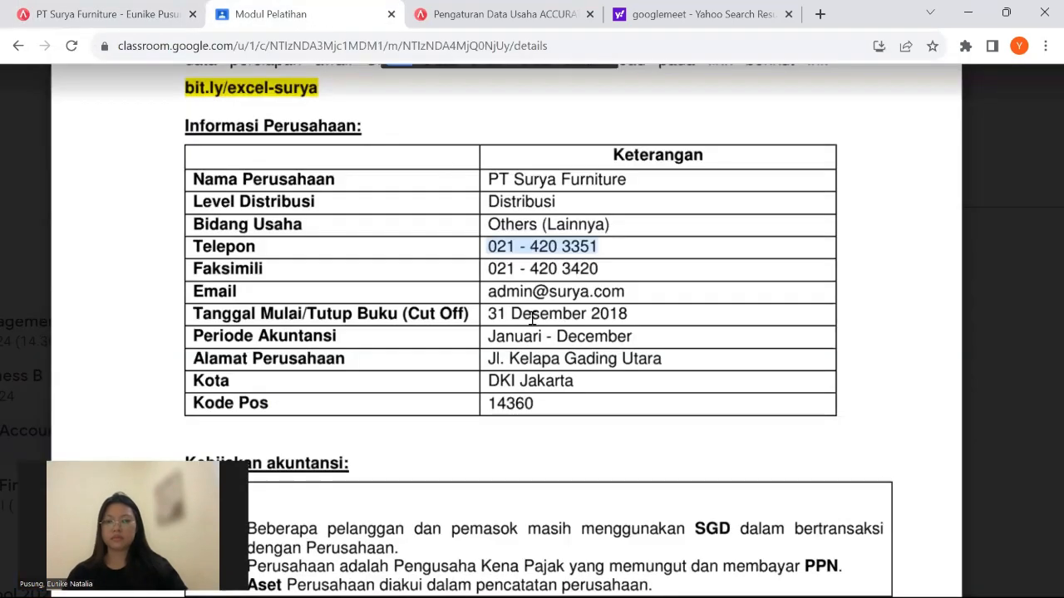
pyautogui.click(489, 268)
pyautogui.moveTo(490, 268); pyautogui.dragTo(604, 267)
pyautogui.hotkey('ctrl', 'c')
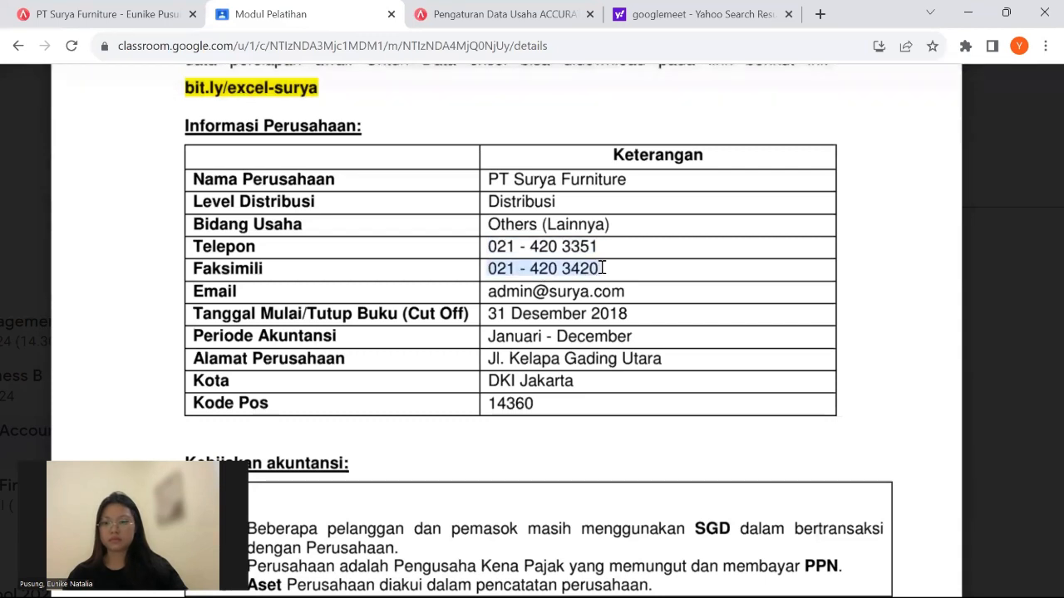
pyautogui.click(154, 15)
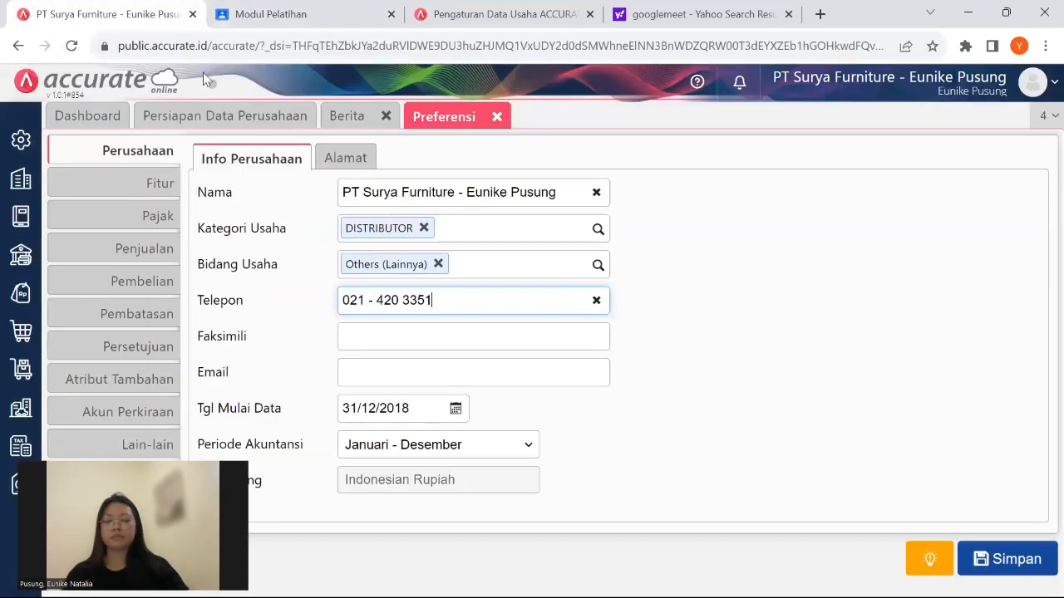
pyautogui.click(399, 330)
pyautogui.hotkey('ctrl', 'v')
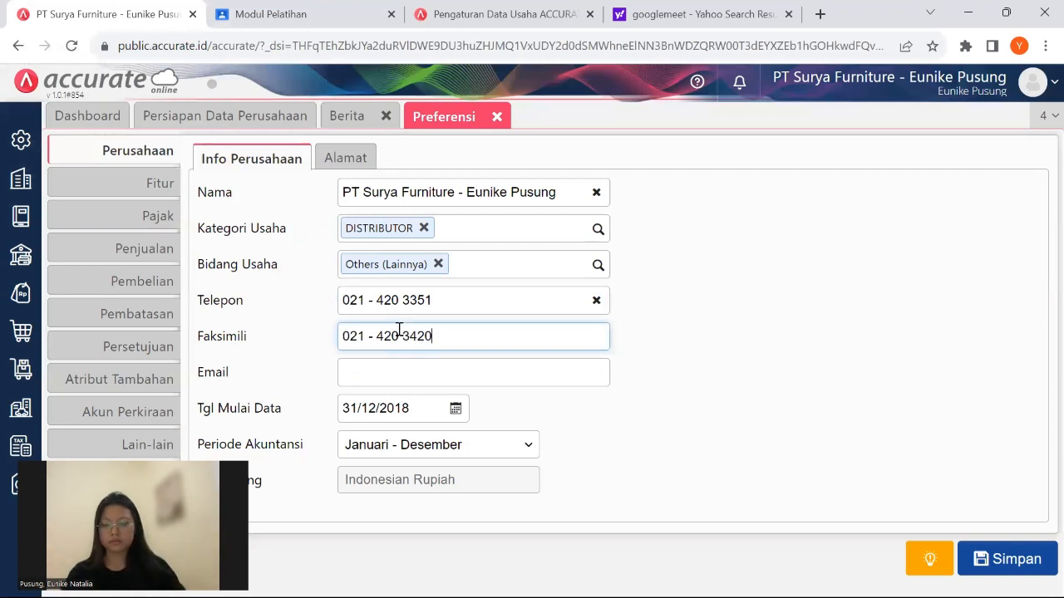
# Copy the company's e-mail address from the Modul Pelatihan into the Email field and open the company's address details.
pyautogui.click(425, 365)
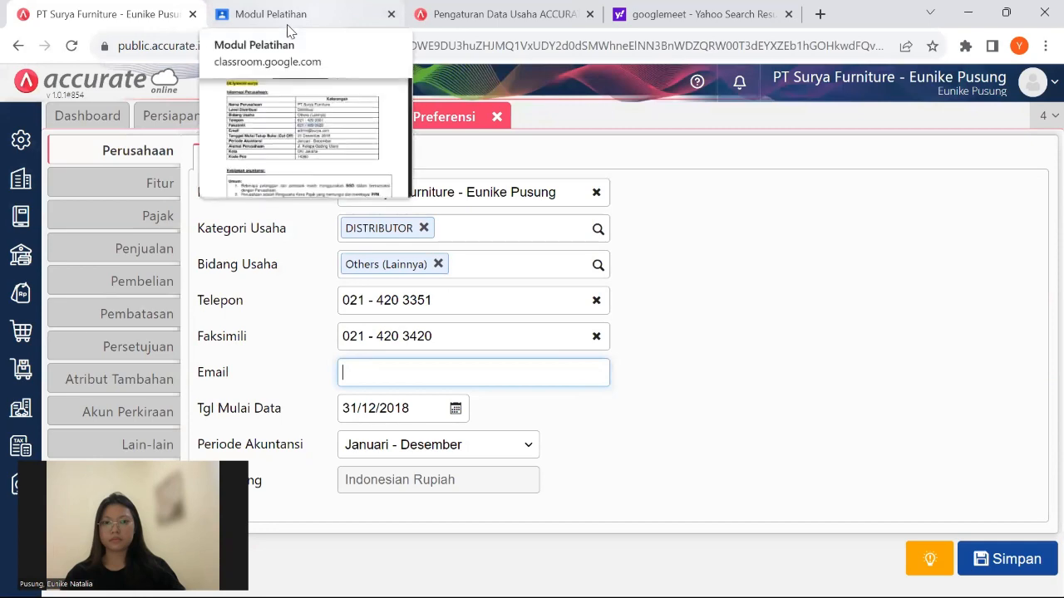
pyautogui.click(288, 30)
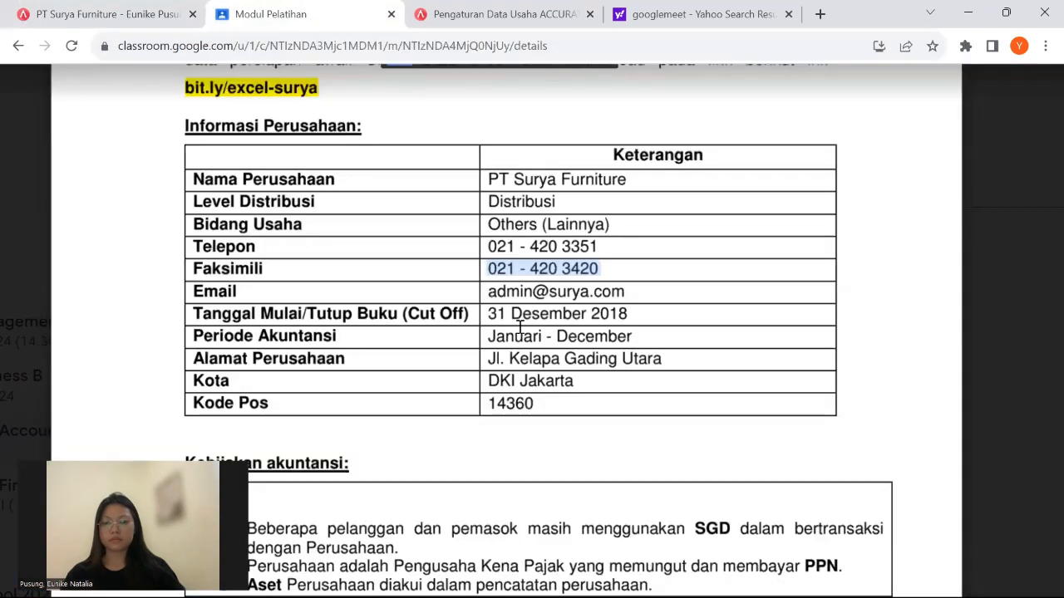
pyautogui.click(483, 280)
pyautogui.moveTo(483, 280); pyautogui.dragTo(605, 296)
pyautogui.hotkey('ctrl', 'c')
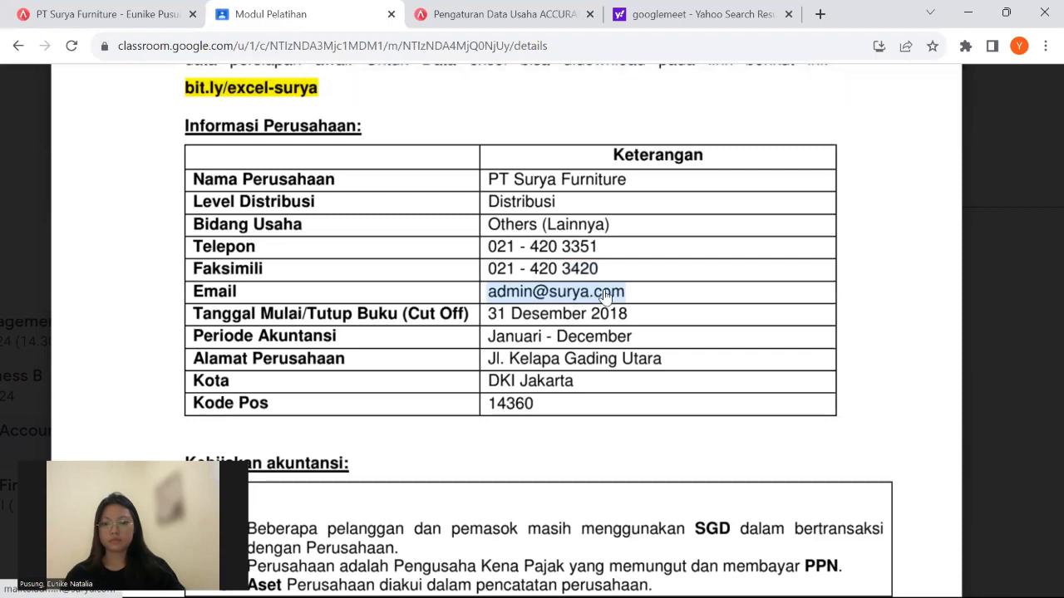
pyautogui.click(108, 14)
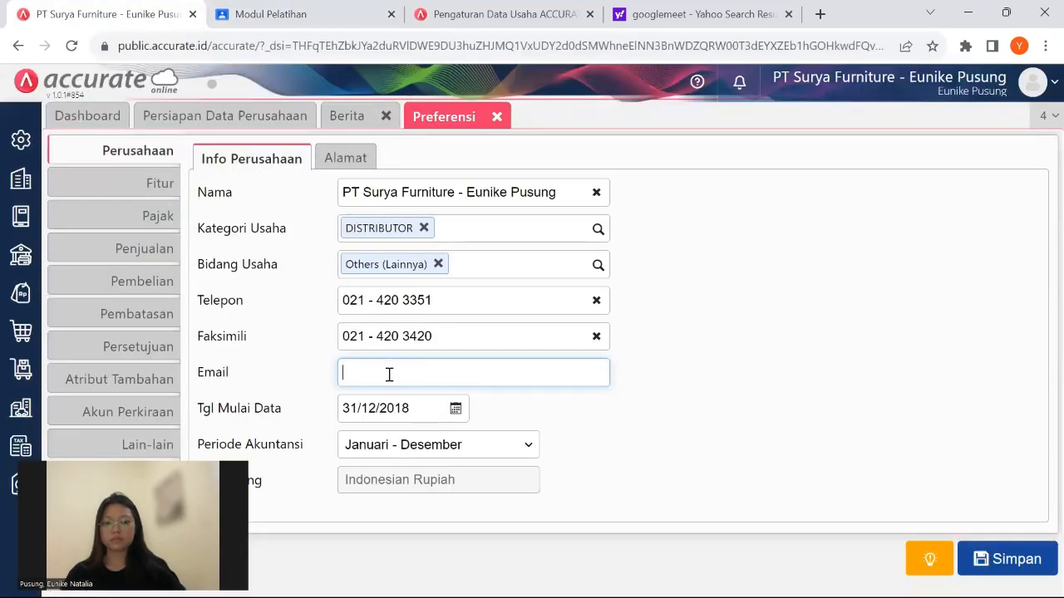
pyautogui.hotkey('ctrl', 'v')
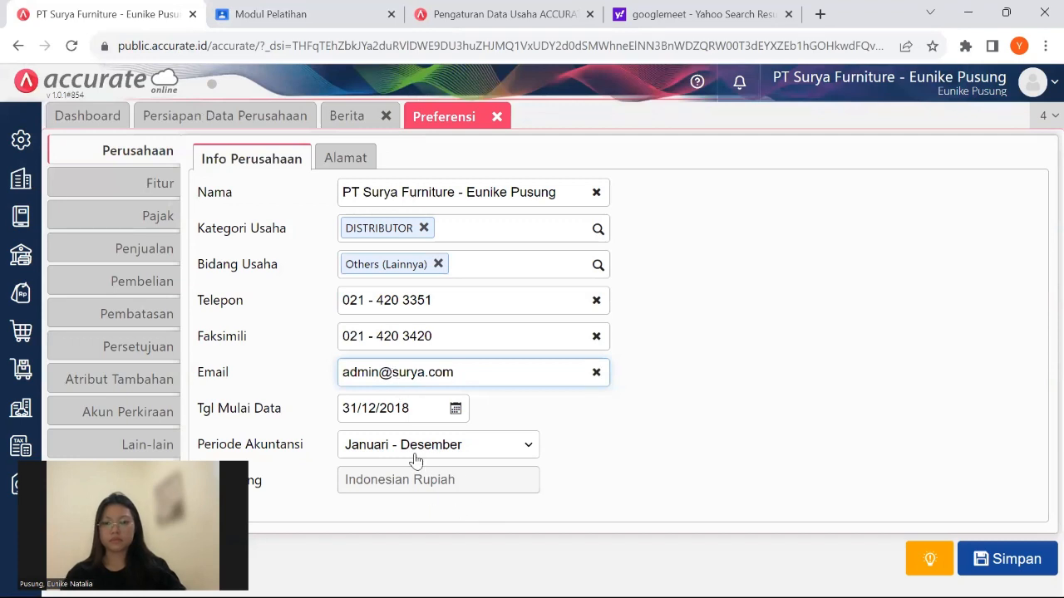
pyautogui.click(336, 168)
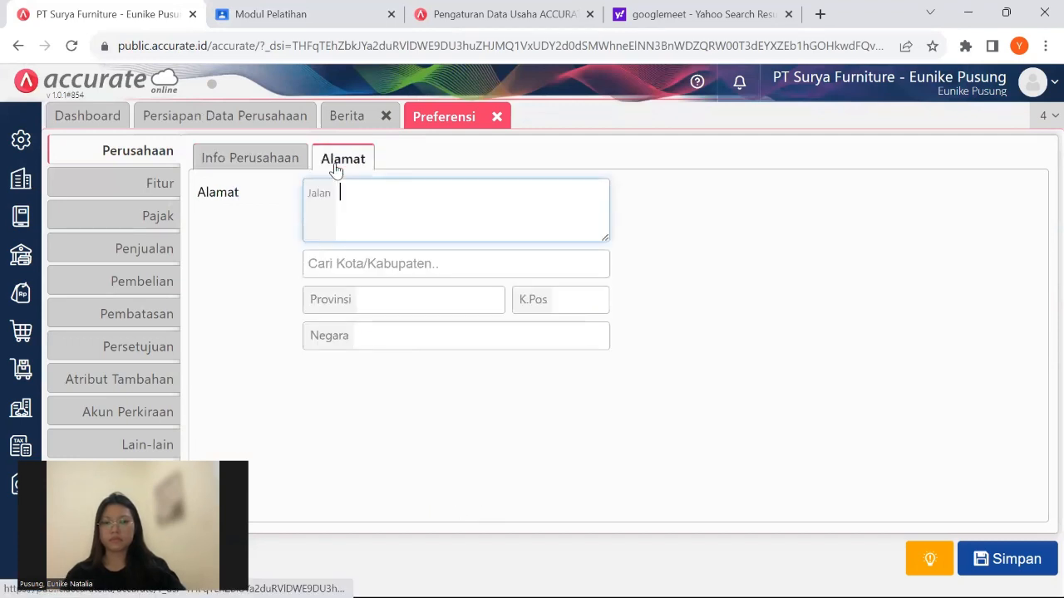
pyautogui.click(271, 25)
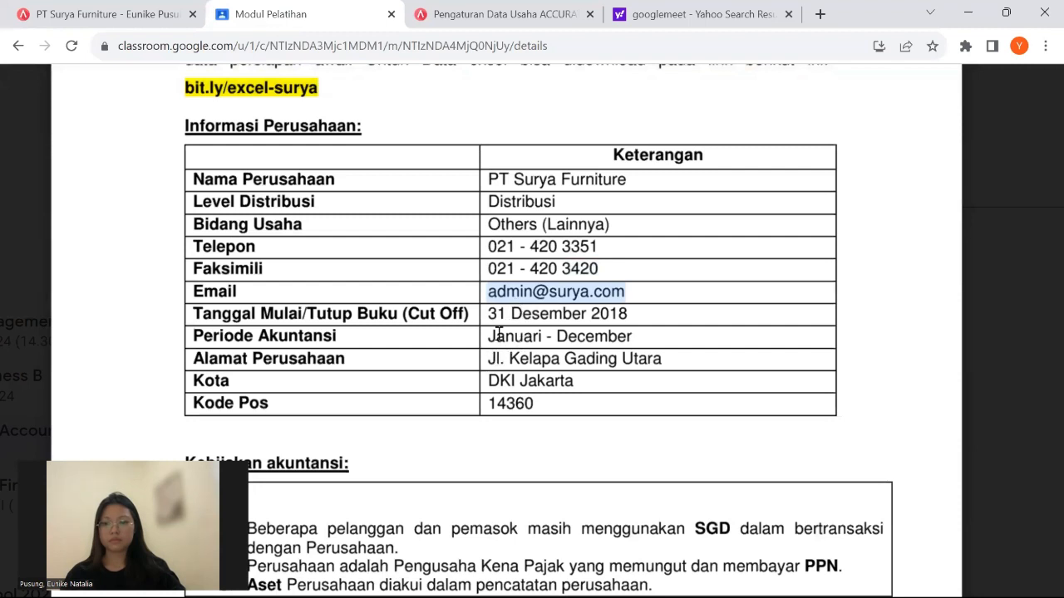
pyautogui.moveTo(491, 358); pyautogui.dragTo(658, 358)
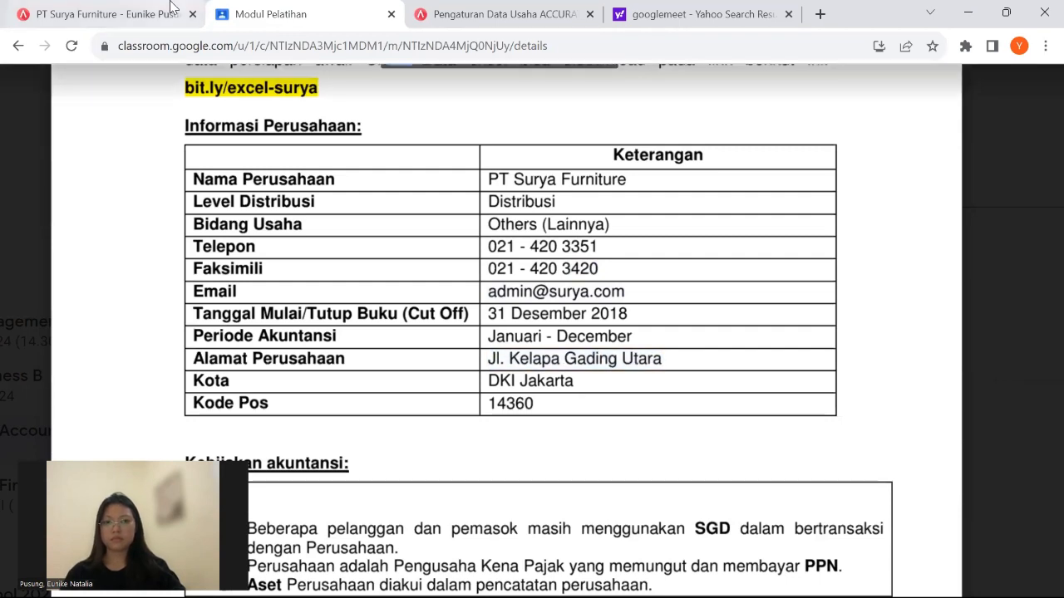
pyautogui.click(125, 15)
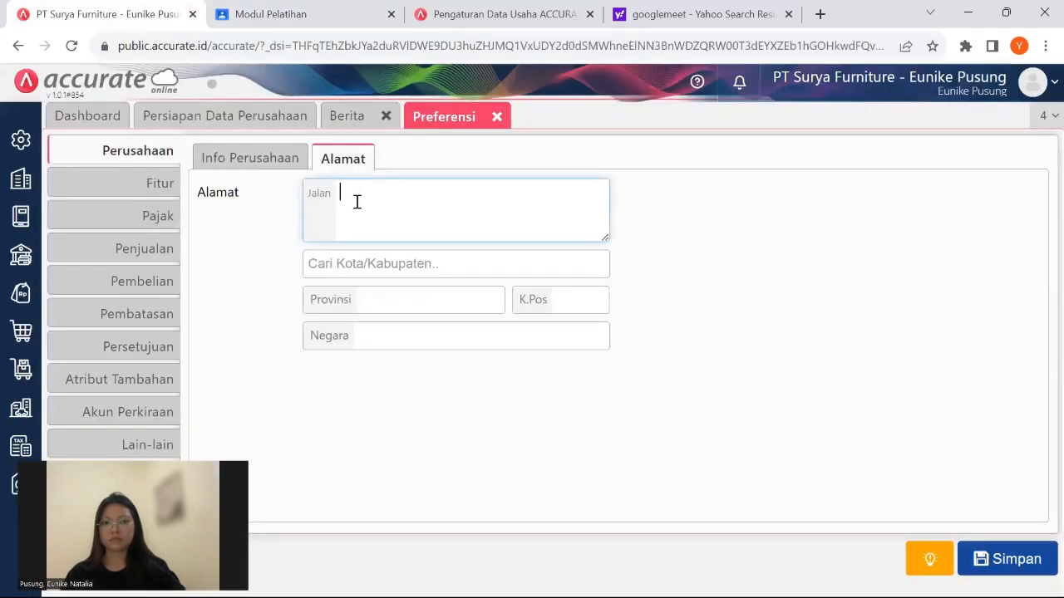
pyautogui.hotkey('ctrl', 'v')
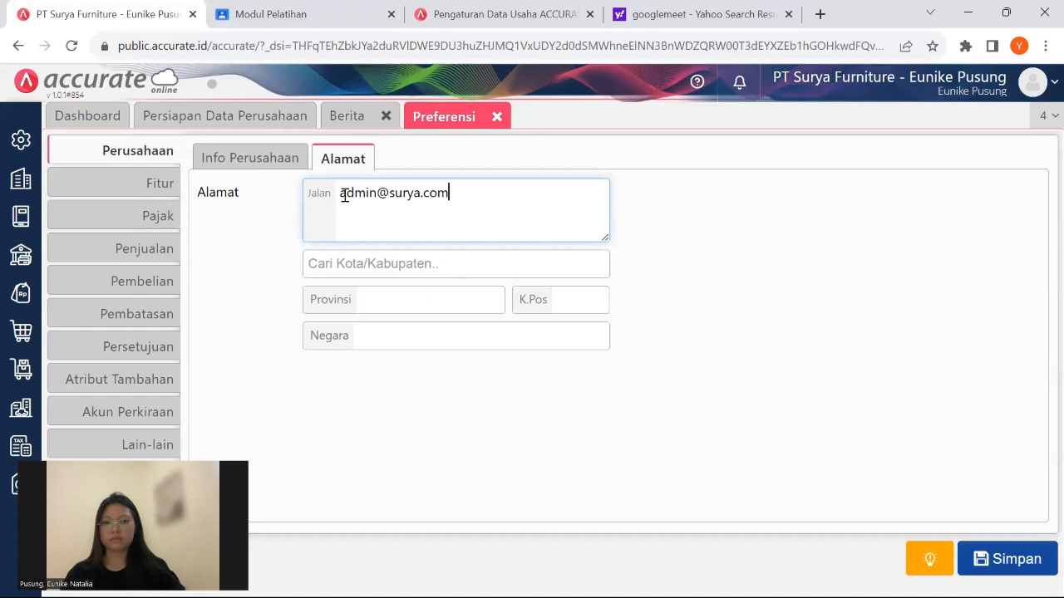
pyautogui.moveTo(345, 194); pyautogui.dragTo(460, 202)
pyautogui.press('BackSpace')
pyautogui.press('BackSpace')
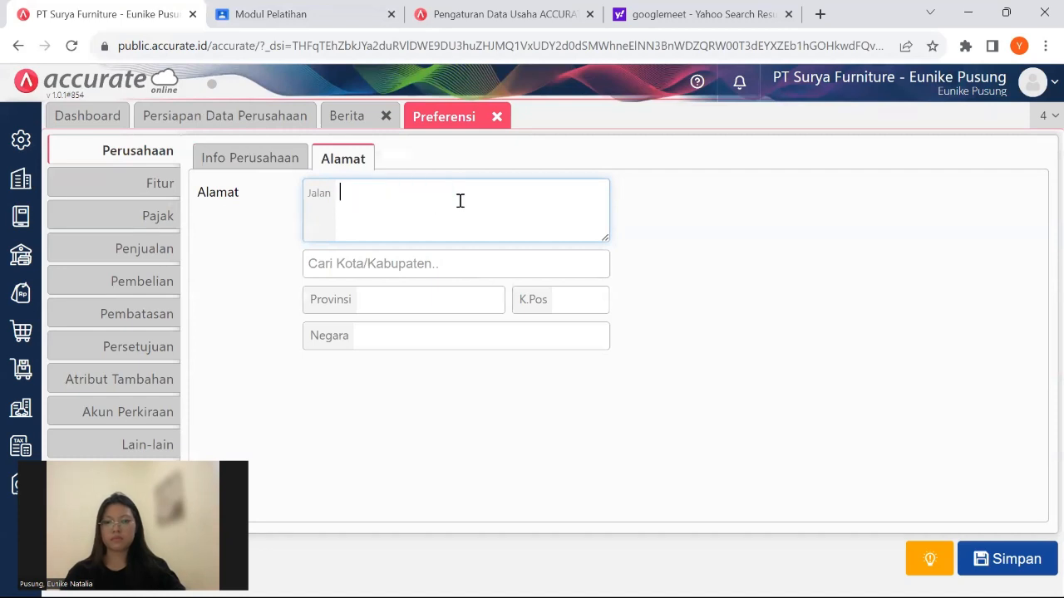
# Copy the company's street address from the Modul Pelatihan into the Jalan field.
pyautogui.click(227, 23)
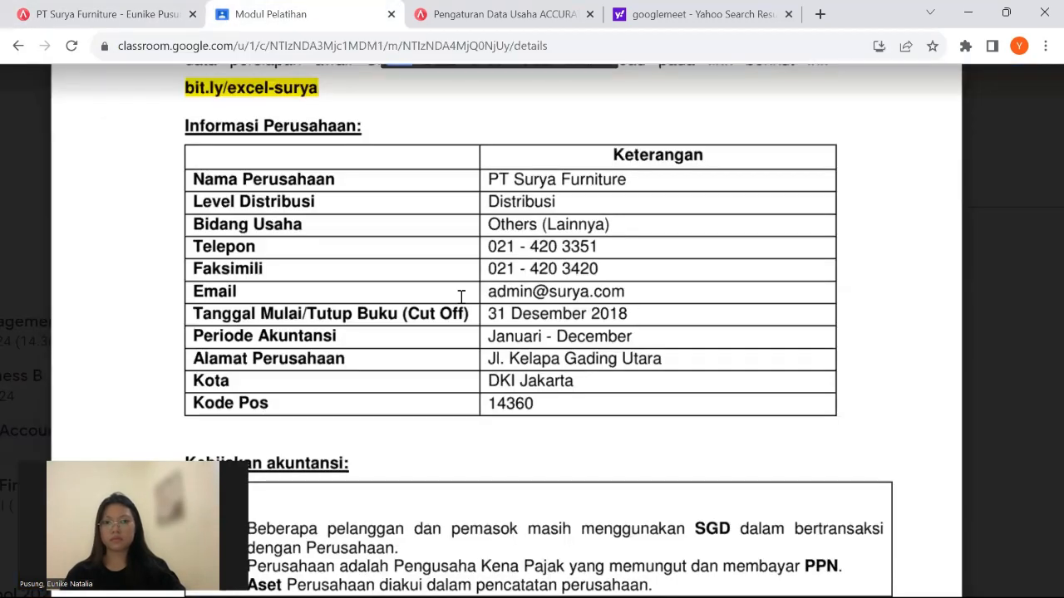
pyautogui.moveTo(491, 361); pyautogui.dragTo(651, 366)
pyautogui.hotkey('ctrl', 'c')
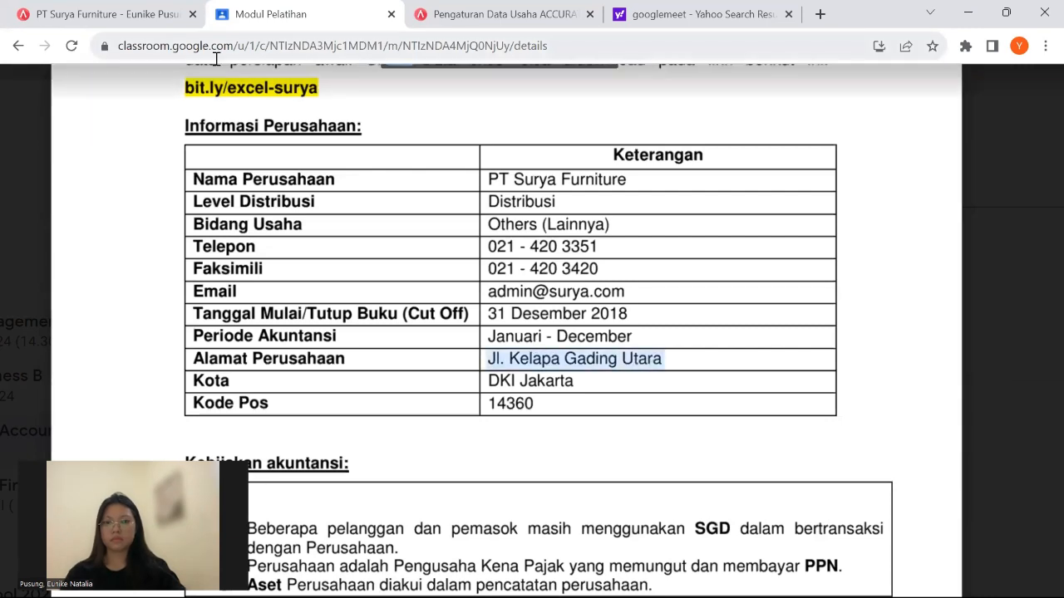
pyautogui.click(99, 14)
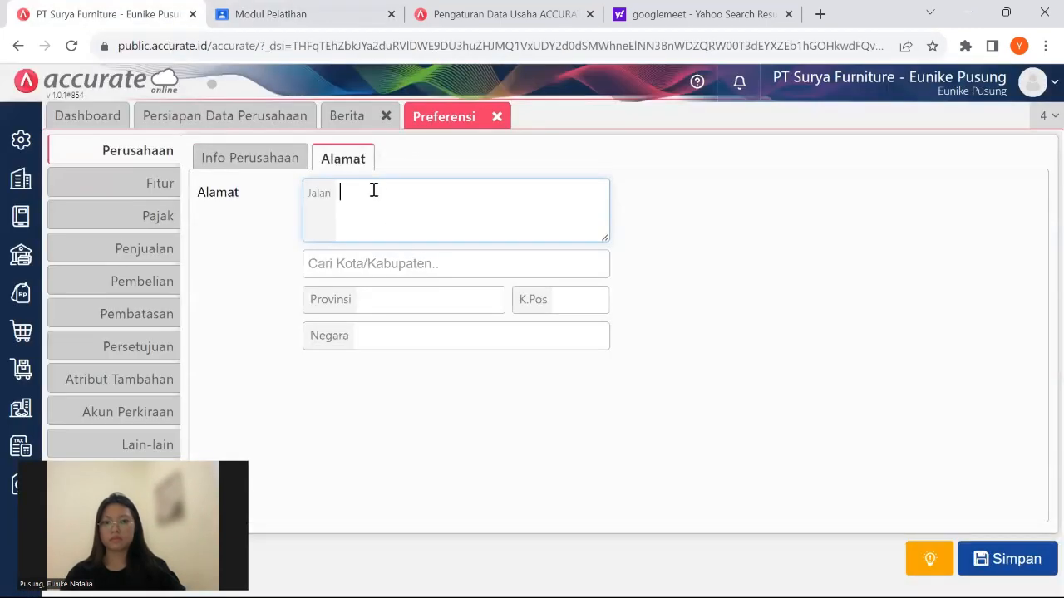
pyautogui.hotkey('ctrl', 'v')
# Select the company's city as listed in the Modul Pelatihan and enter its postal code in the K.Pos field.
pyautogui.click(411, 265)
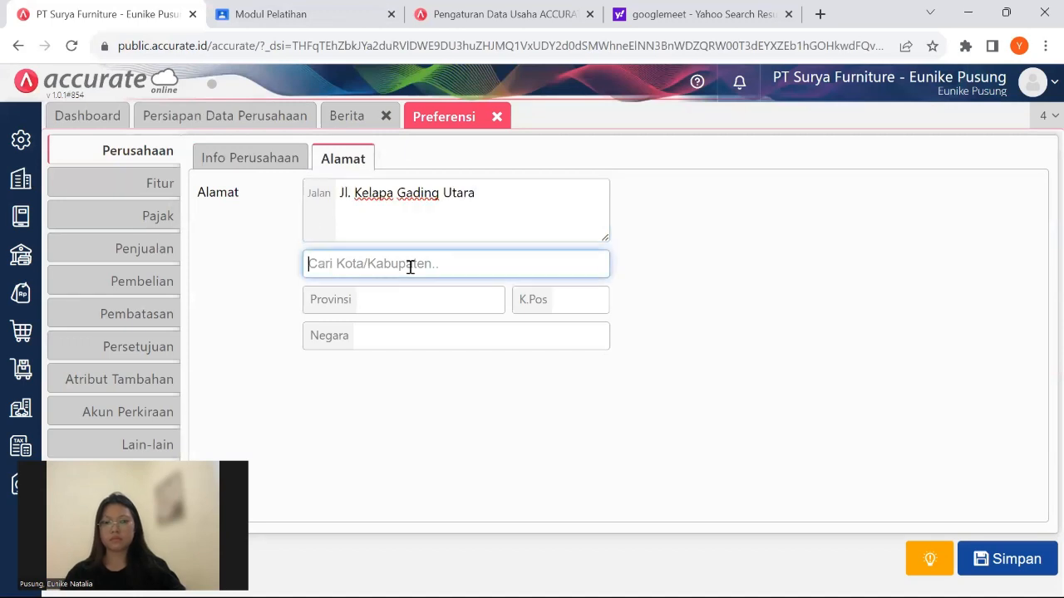
pyautogui.write('dki')
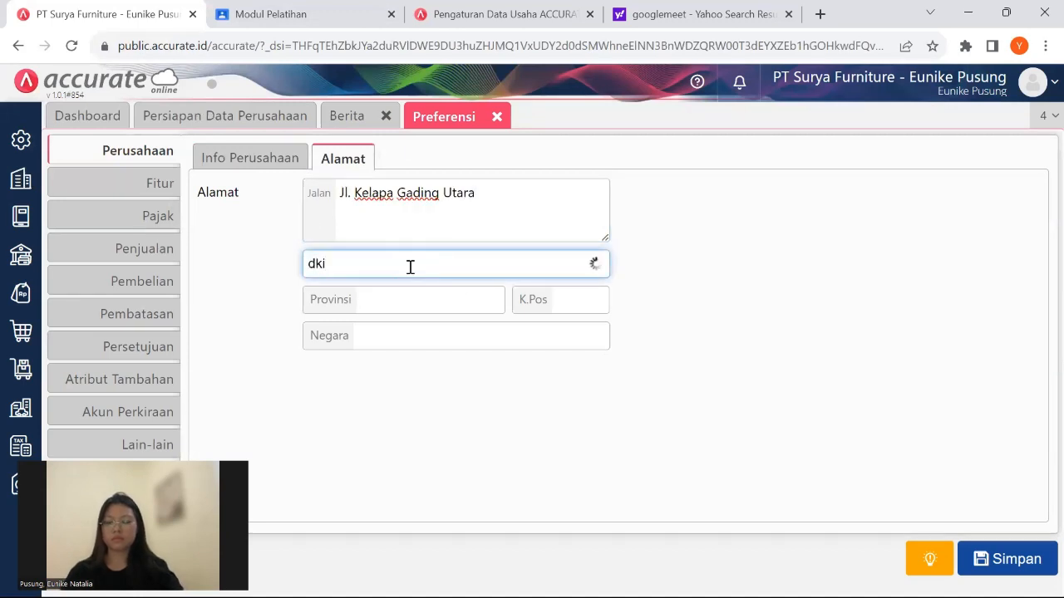
pyautogui.click(391, 301)
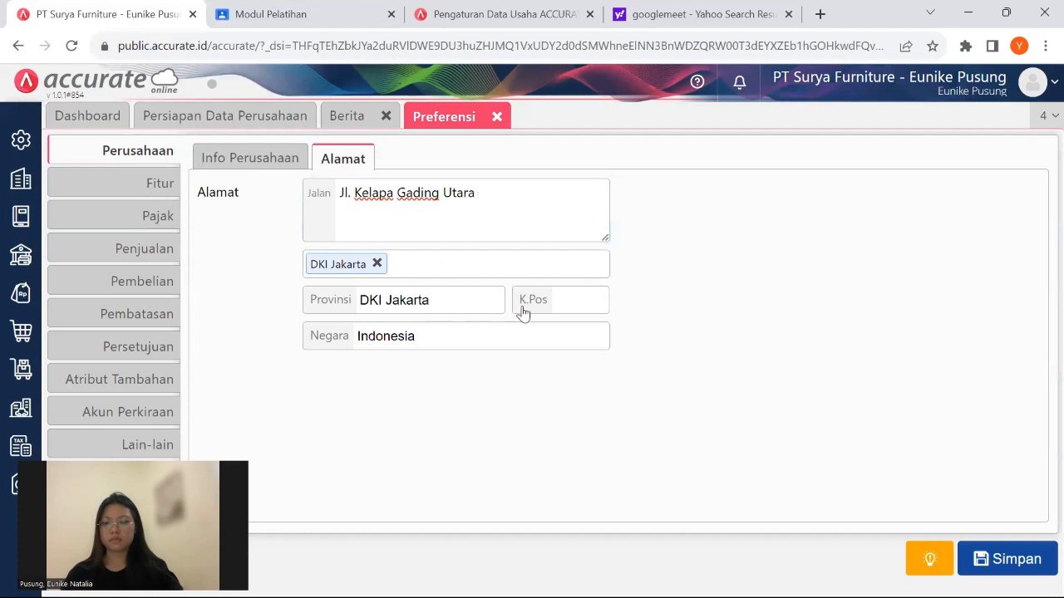
pyautogui.click(551, 303)
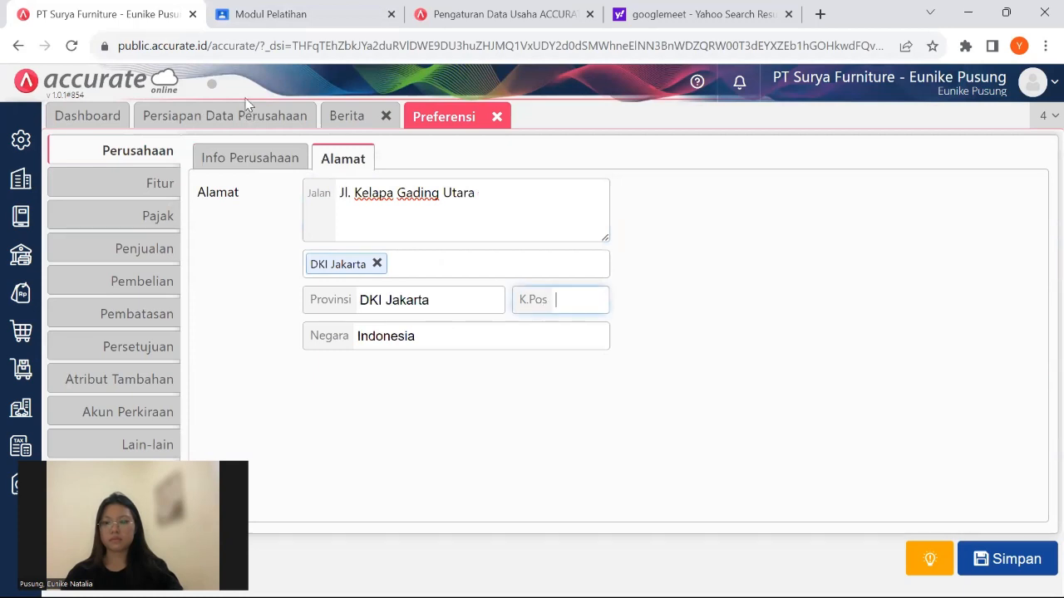
pyautogui.click(205, 27)
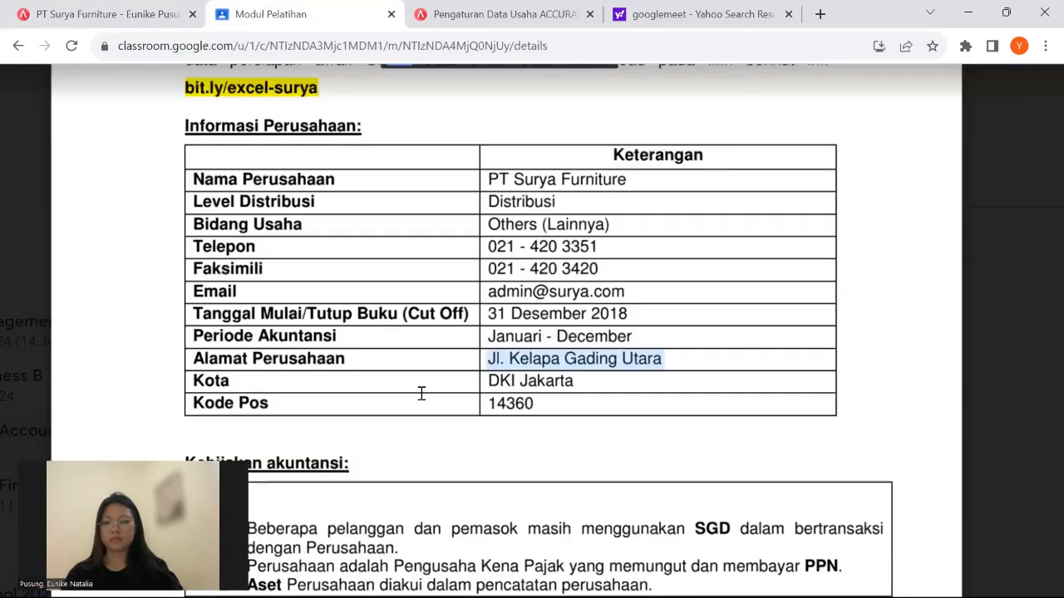
pyautogui.click(143, 14)
pyautogui.write('1')
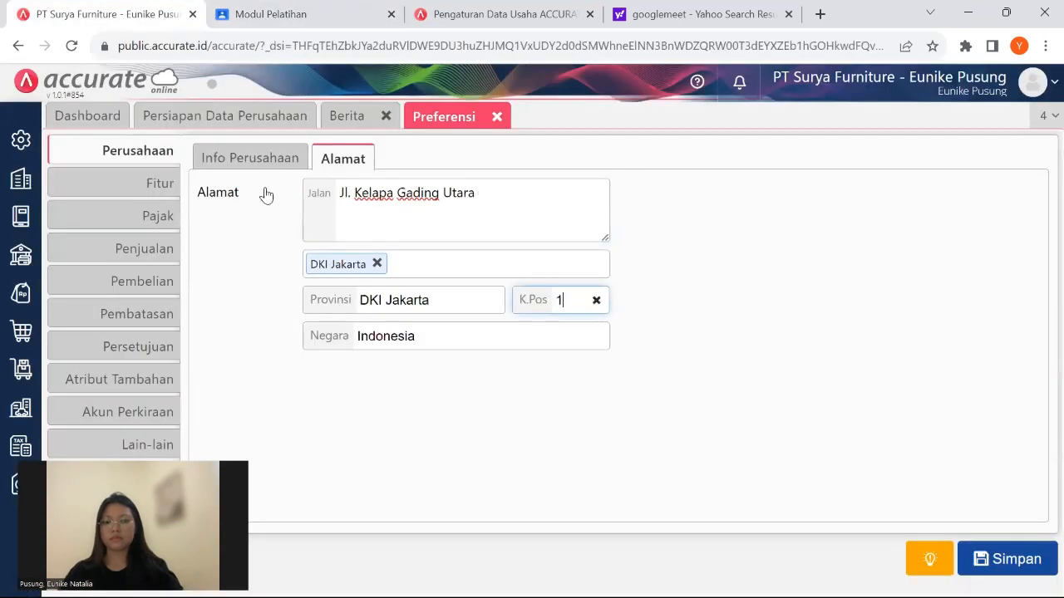
pyautogui.write('4360')
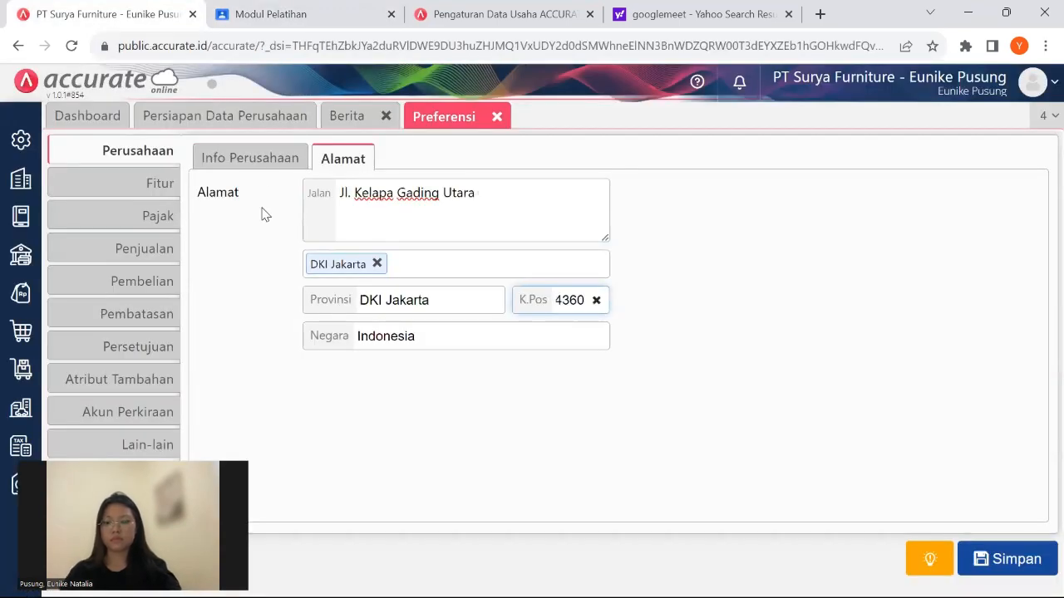
# Check the entered company information against the Informasi Perusahaan table in the Modul Pelatihan.
pyautogui.click(389, 432)
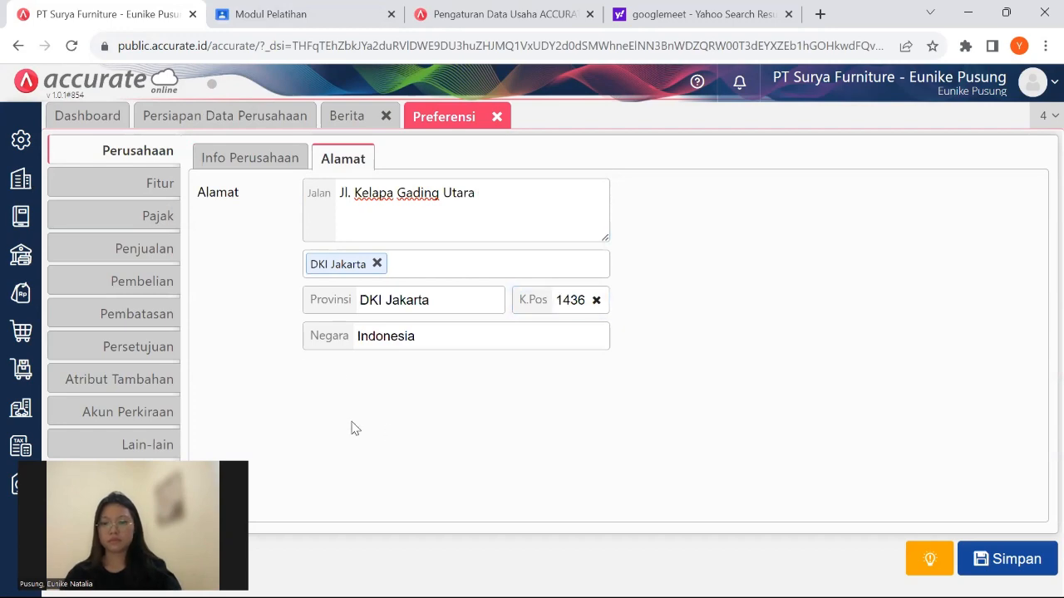
pyautogui.click(235, 157)
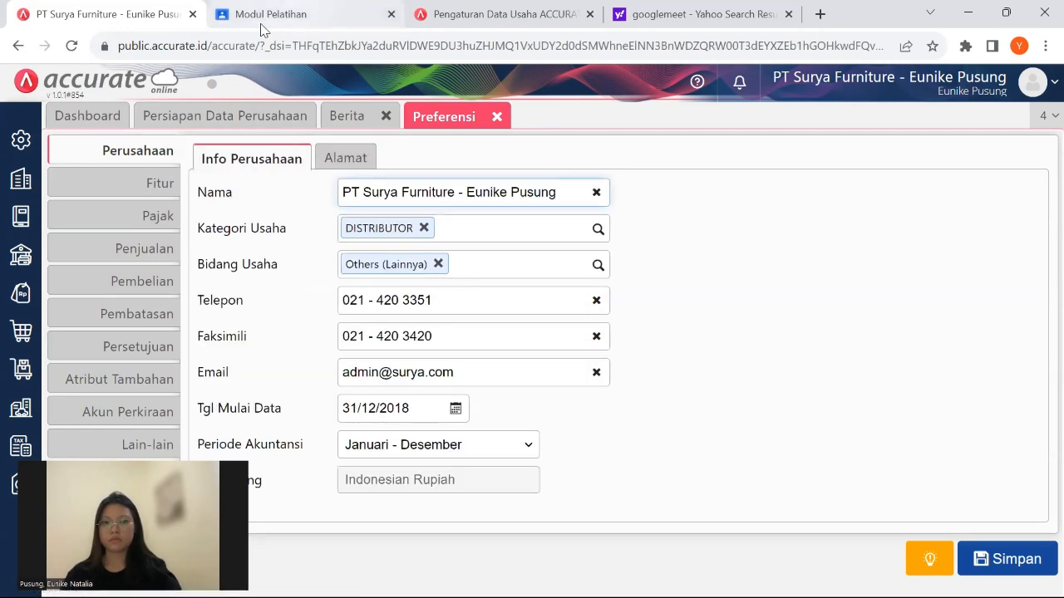
pyautogui.click(261, 25)
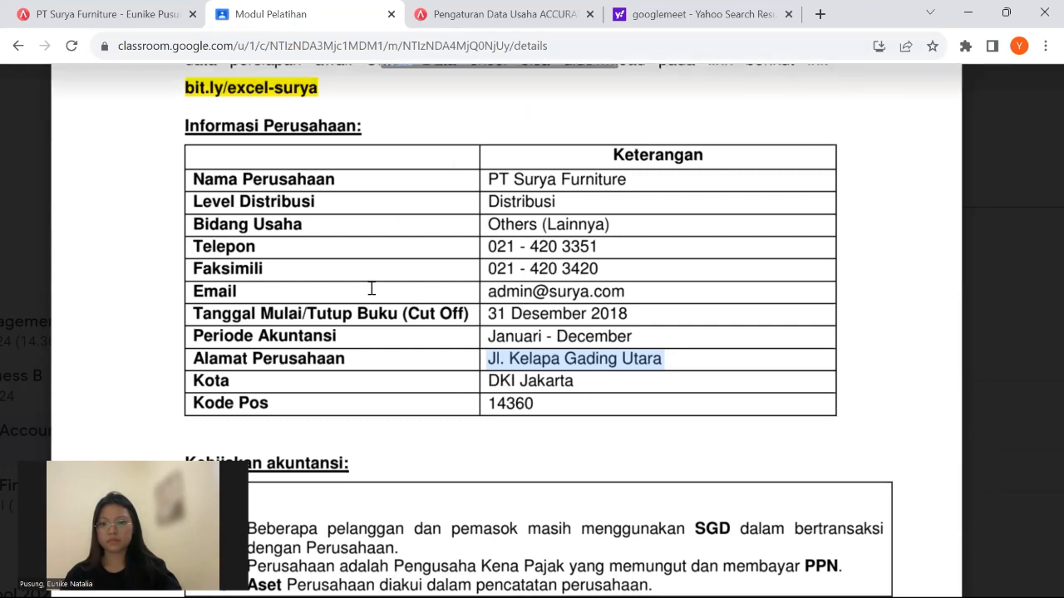
pyautogui.scroll(-4, 403, 227)
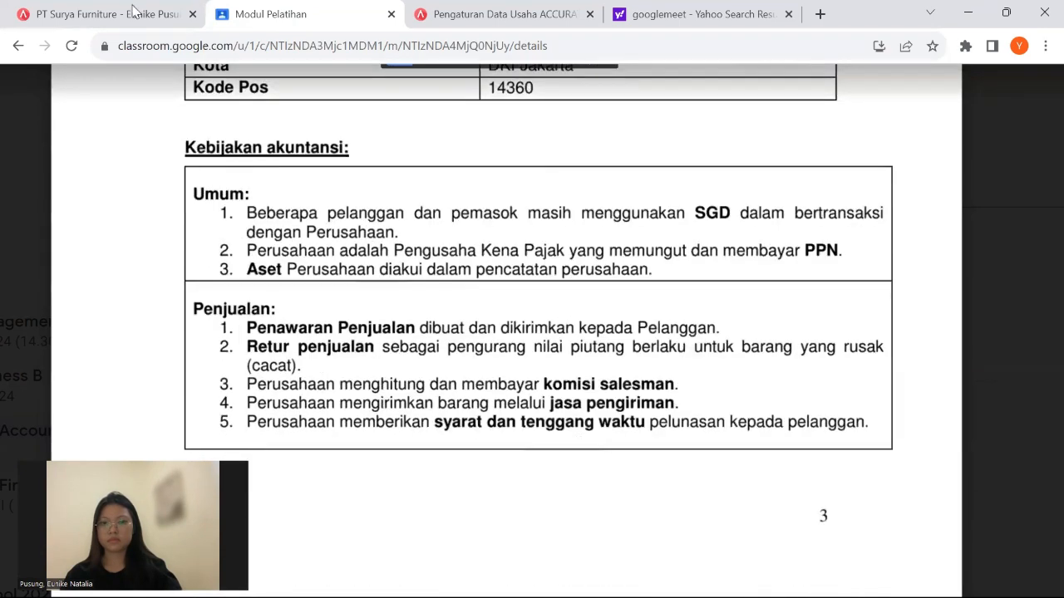
pyautogui.click(129, 13)
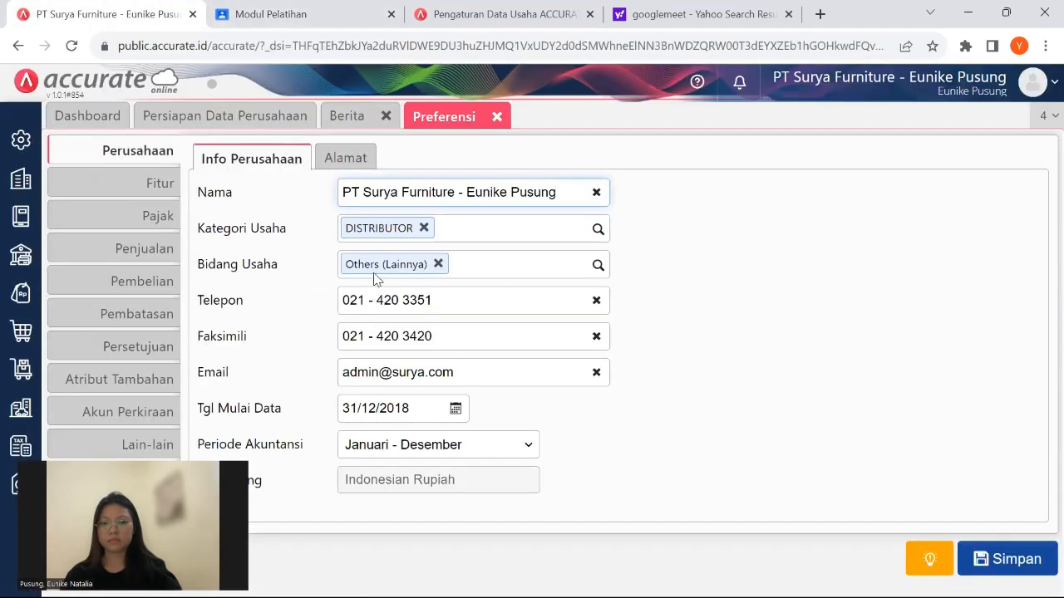
# Compare the company and sales features in the preferences with the Kebijakan akuntansi rules in the Modul Pelatihan.
pyautogui.click(155, 177)
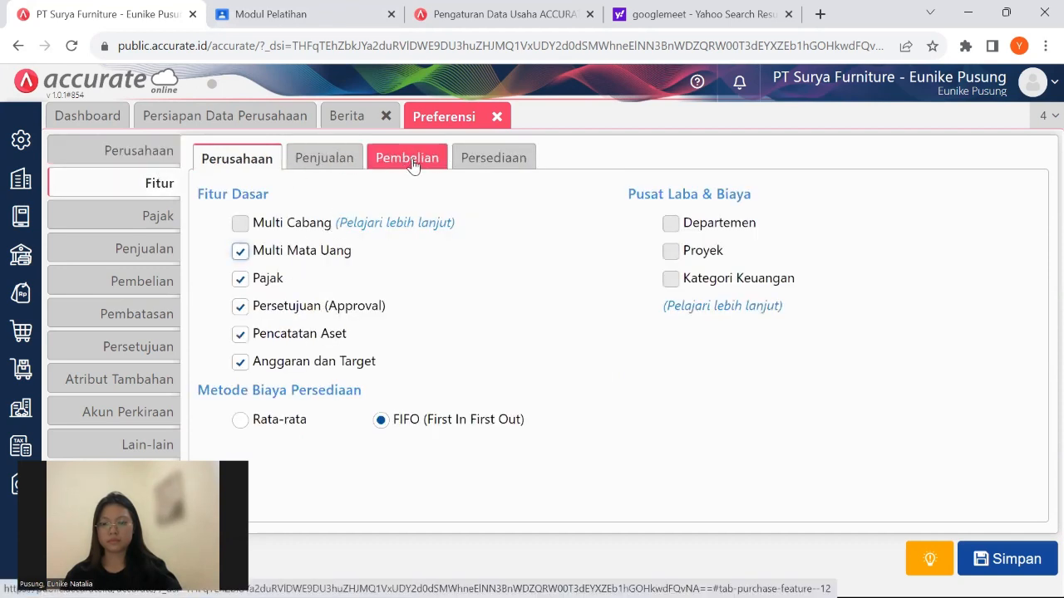
pyautogui.click(351, 157)
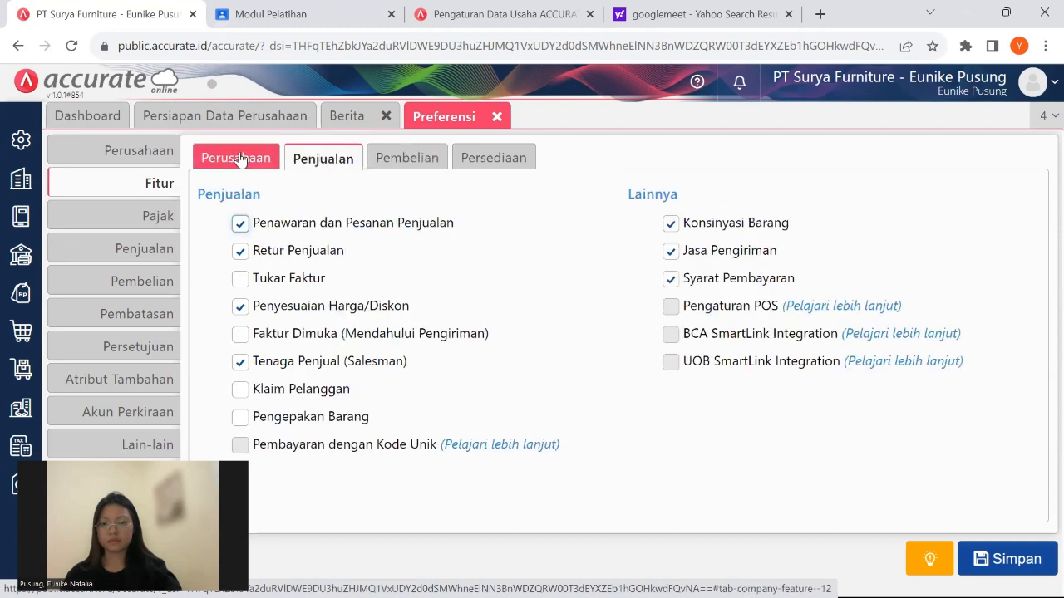
pyautogui.moveTo(267, 15); pyautogui.dragTo(263, 231)
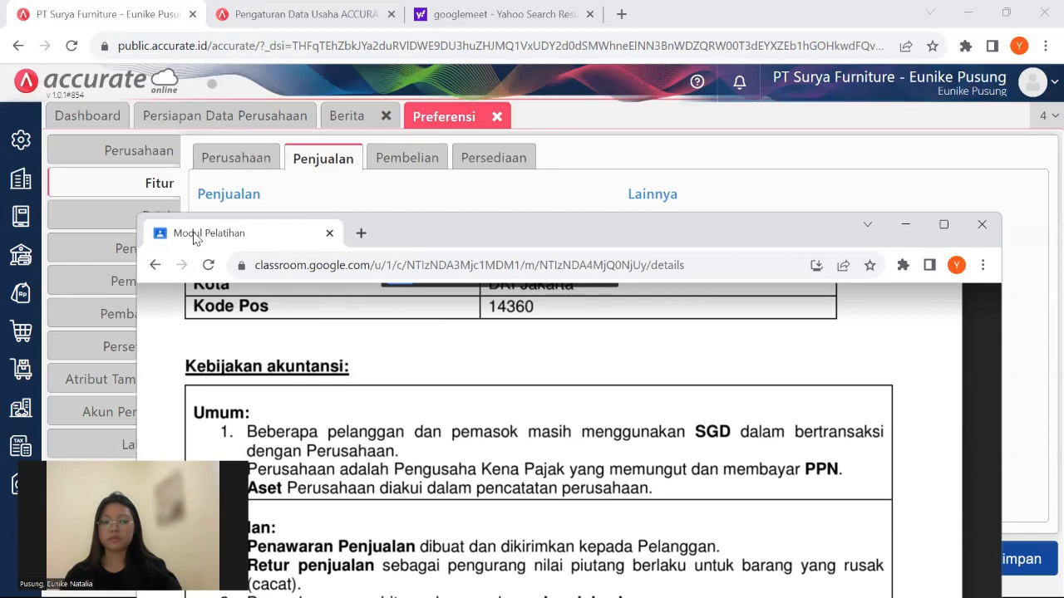
pyautogui.moveTo(193, 239); pyautogui.dragTo(249, 14)
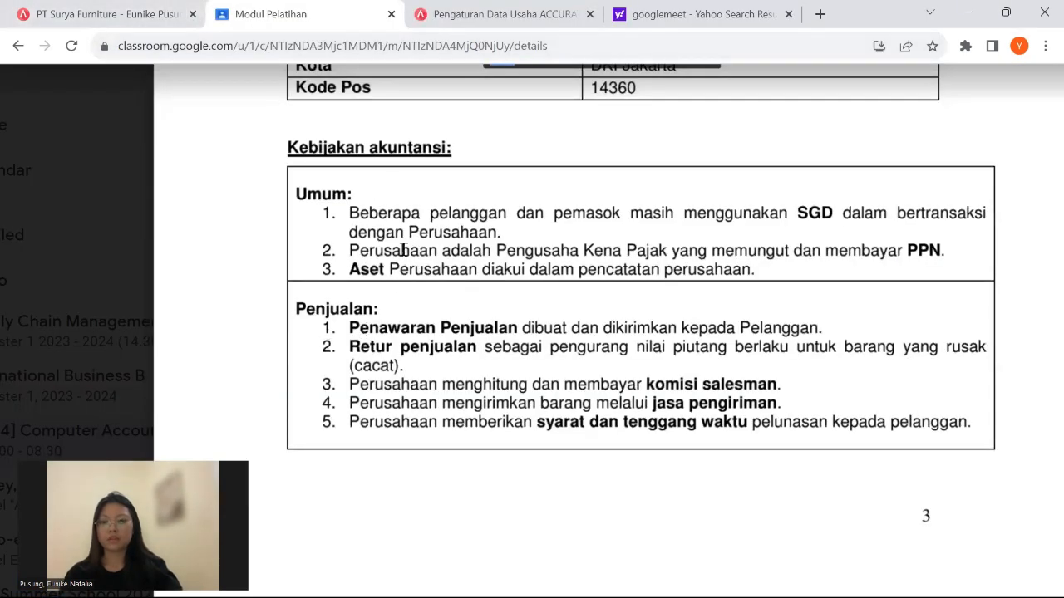
pyautogui.scroll(5, 406, 248)
pyautogui.scroll(-5, 409, 252)
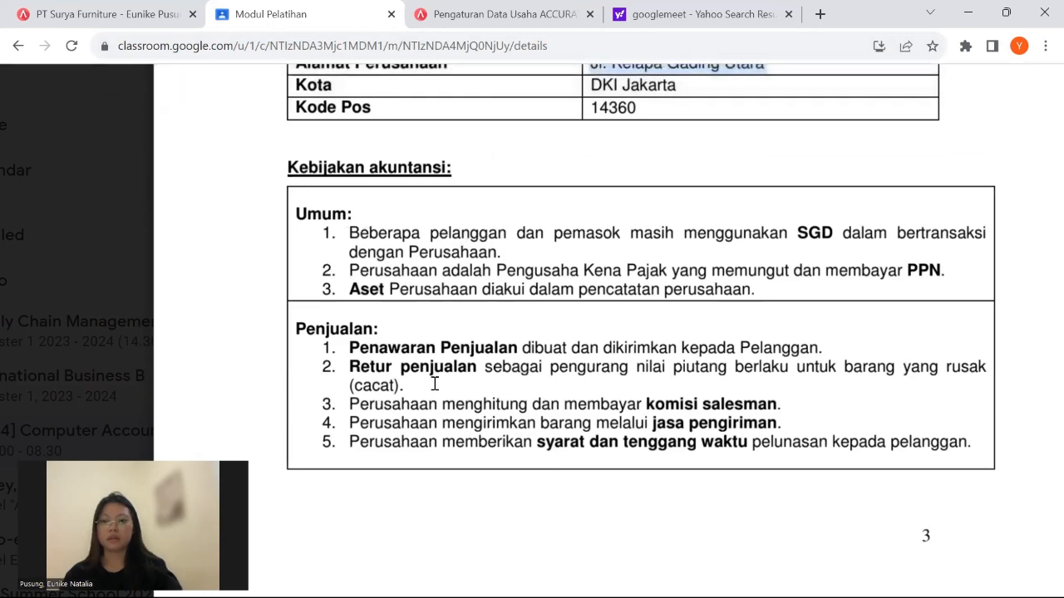
pyautogui.click(125, 13)
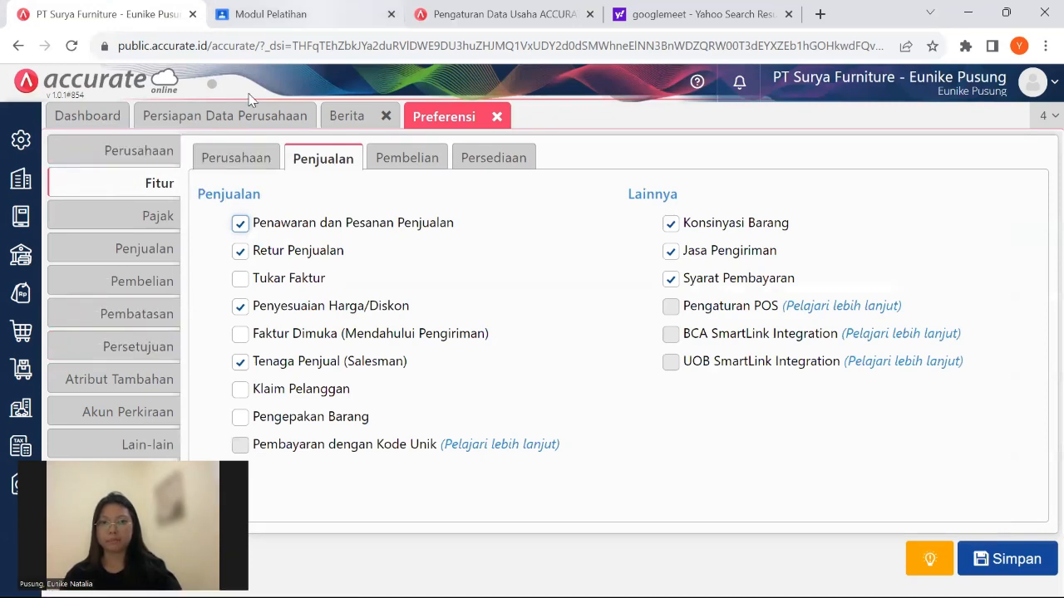
pyautogui.click(271, 14)
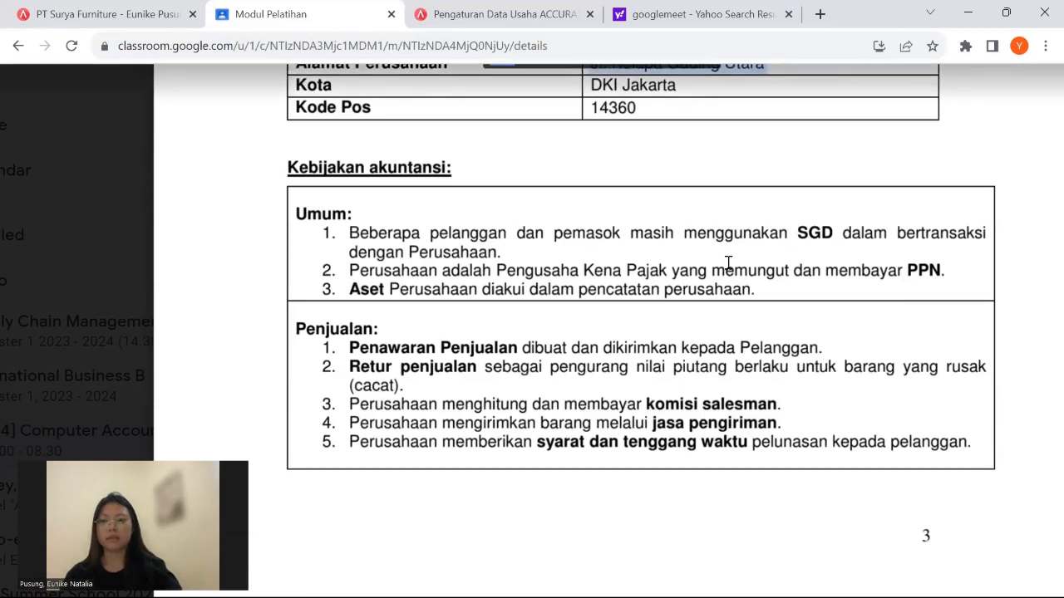
# Return to the company information in the Accurate Online preferences and save all preference settings.
pyautogui.click(108, 14)
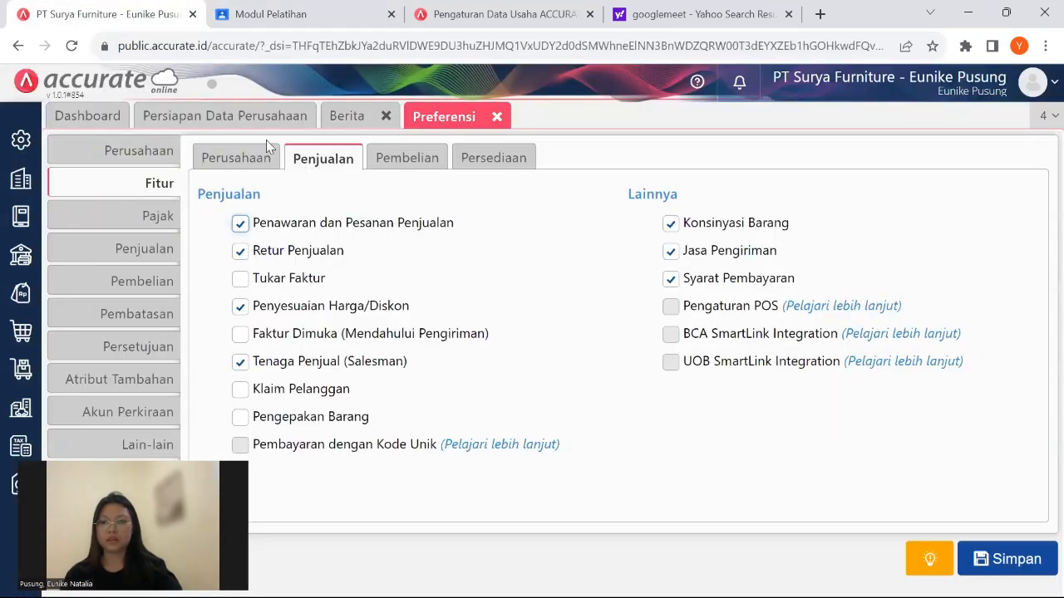
pyautogui.click(152, 148)
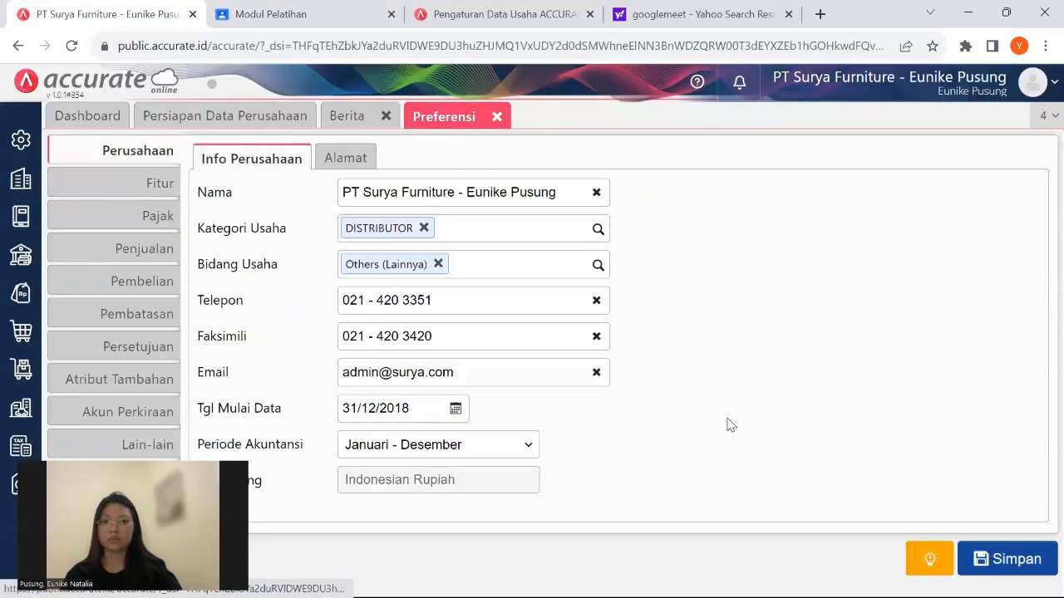
pyautogui.click(998, 555)
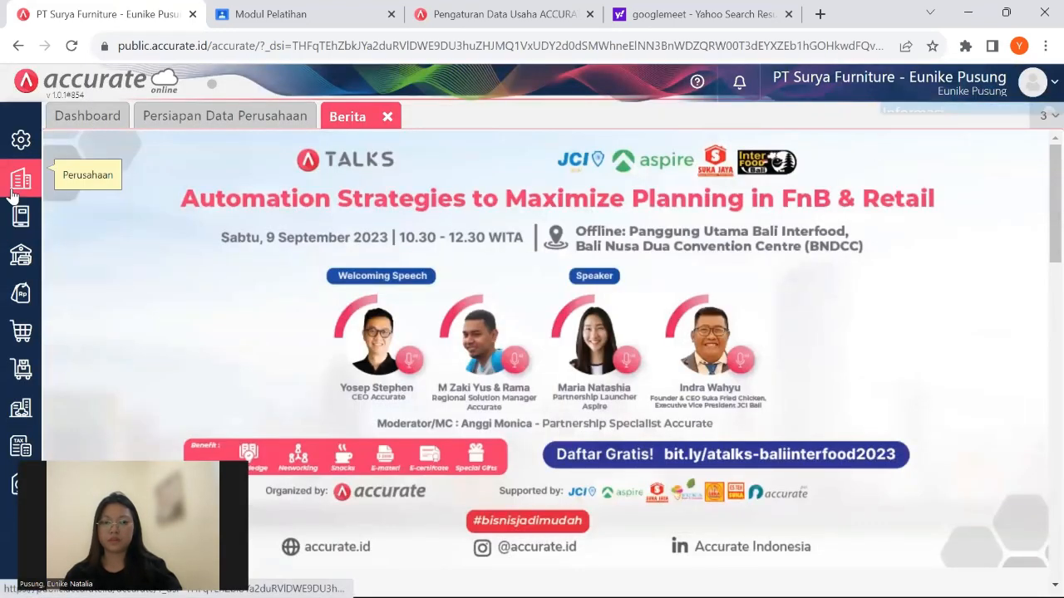
# Add Singapore Dollar (SGD) as a company currency, save it and close the new-currency form.
pyautogui.click(13, 191)
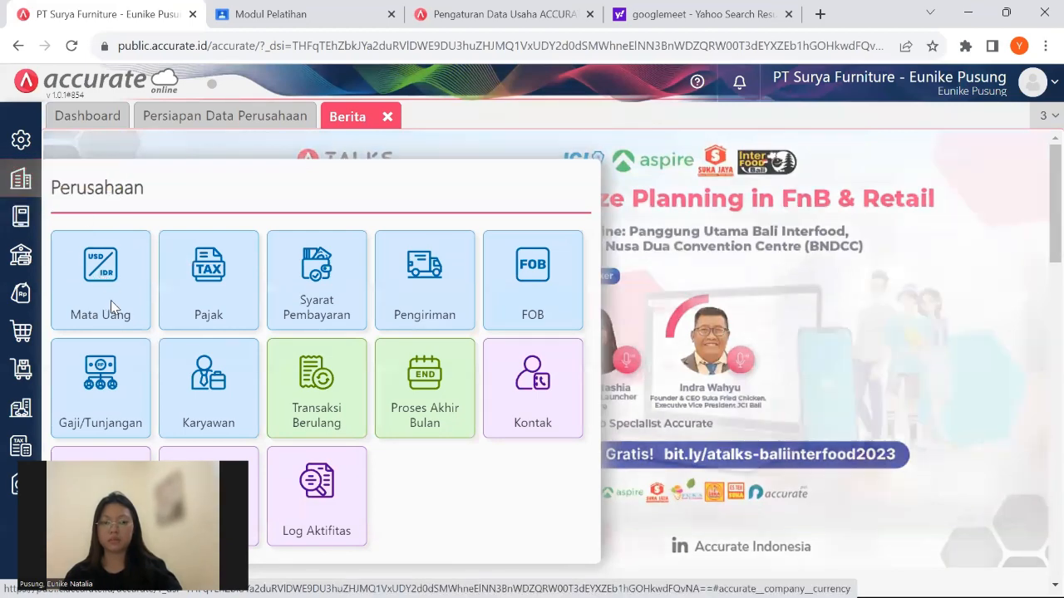
pyautogui.click(110, 300)
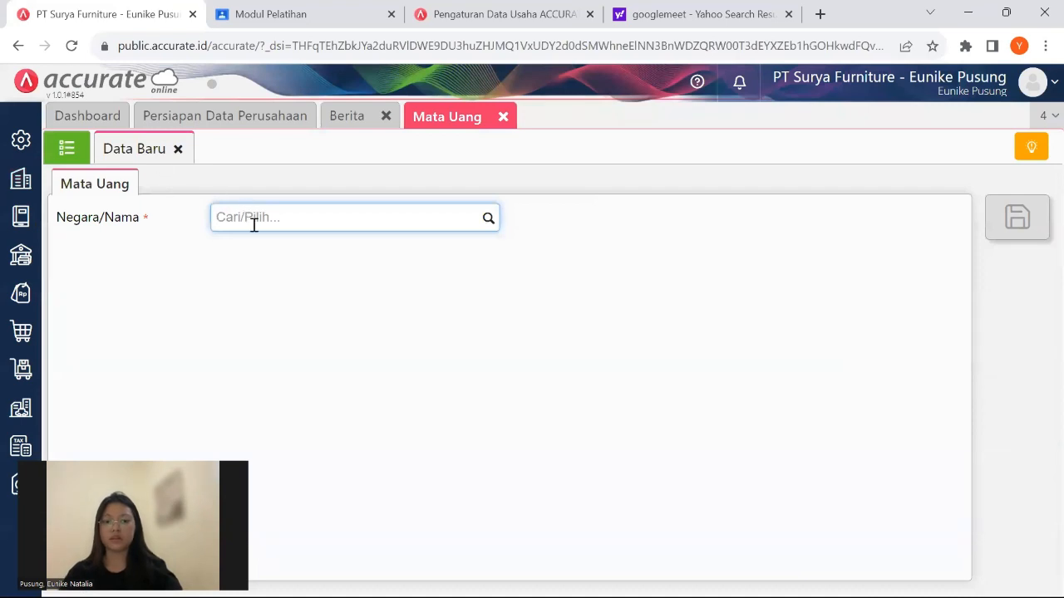
pyautogui.write('sgd')
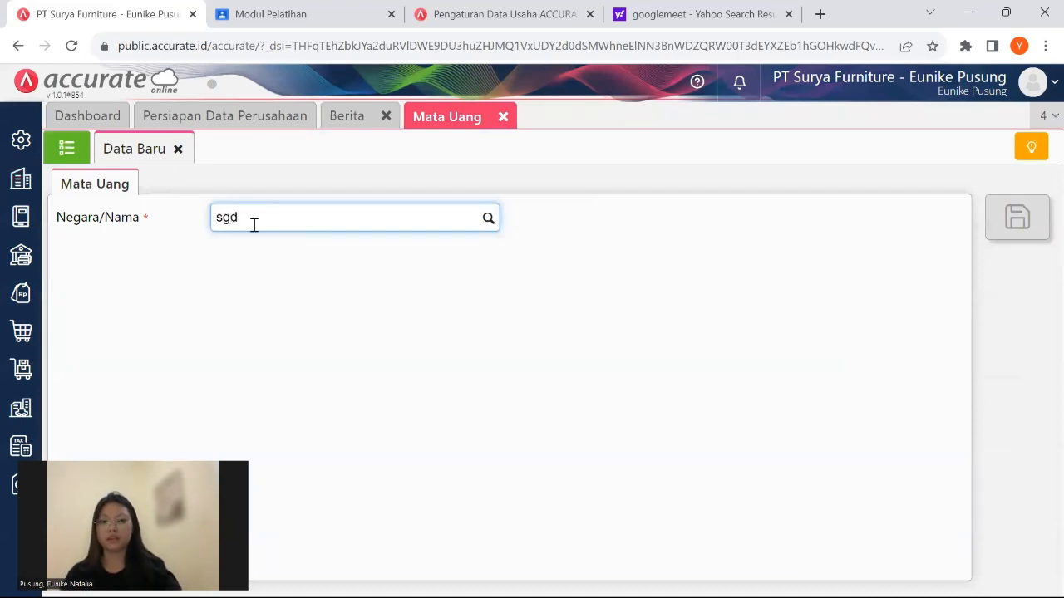
pyautogui.click(390, 252)
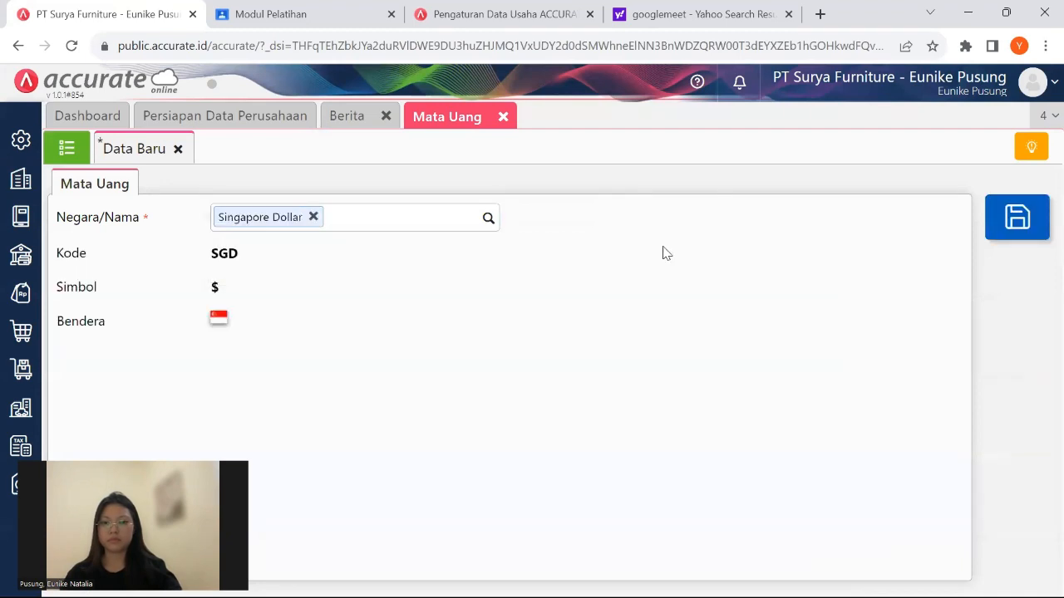
pyautogui.click(1008, 229)
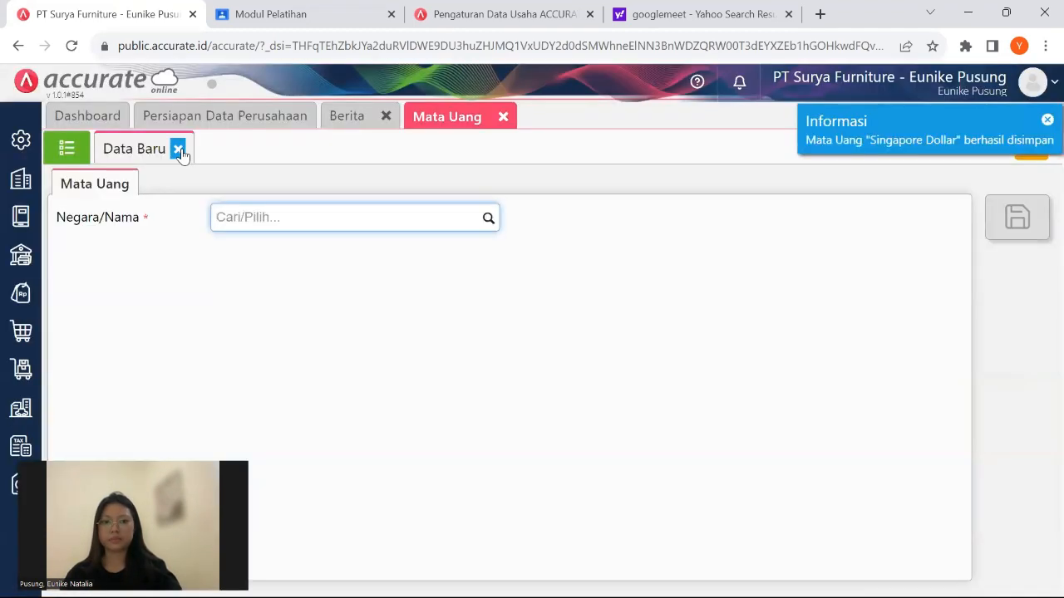
pyautogui.click(178, 149)
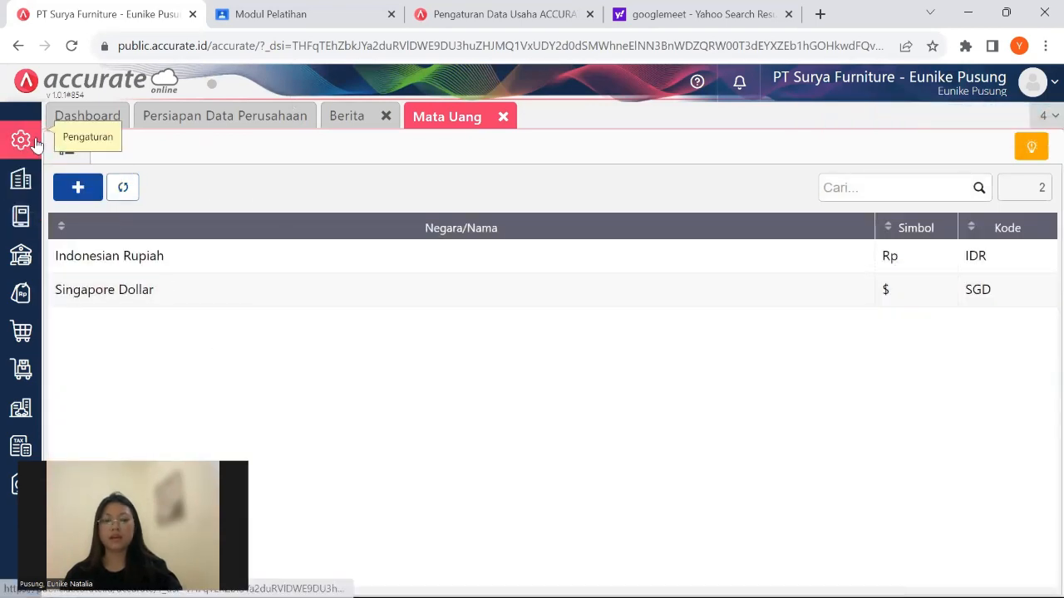
# Reopen the company preferences and review the Umum and Penjualan accounting policies in the Modul Pelatihan.
pyautogui.click(21, 141)
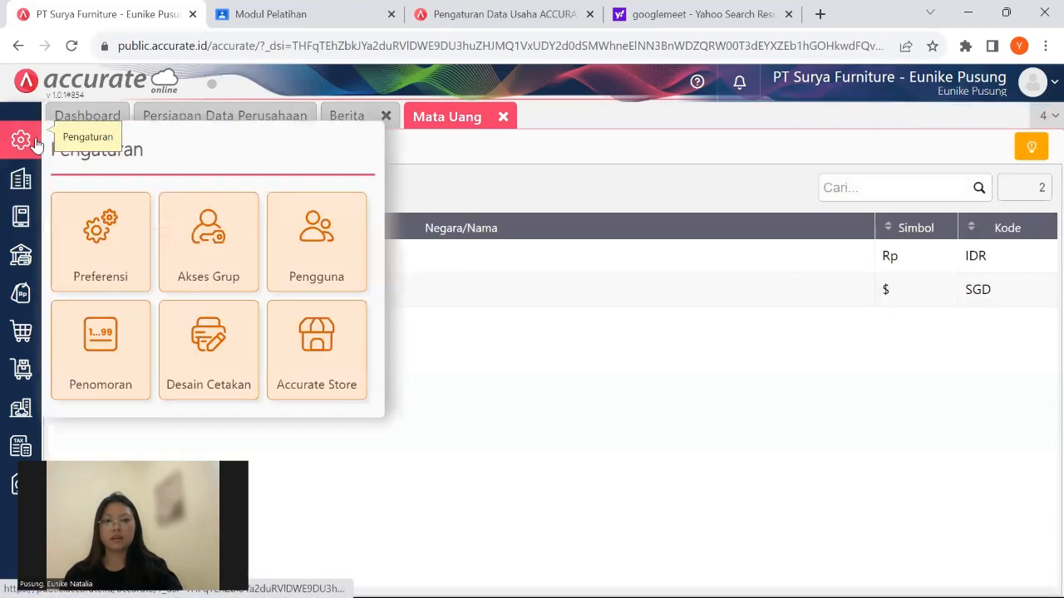
pyautogui.click(102, 241)
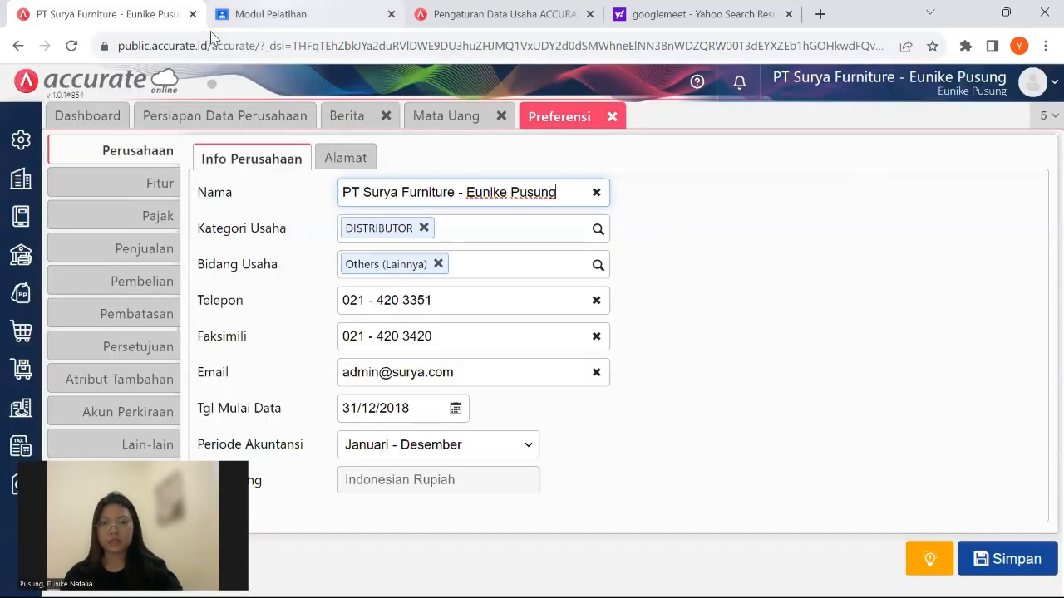
pyautogui.click(211, 31)
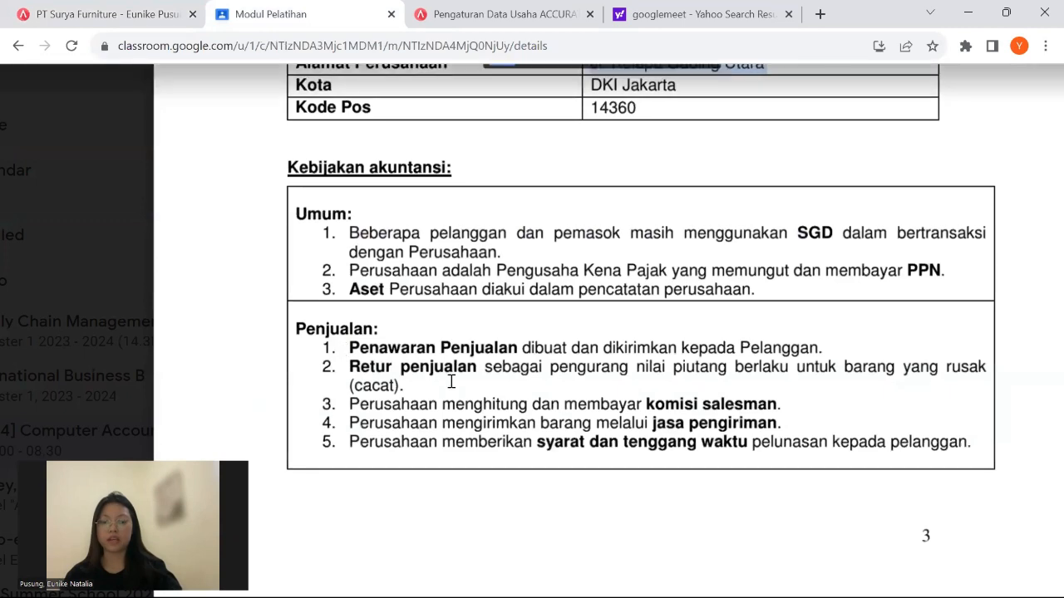
pyautogui.scroll(-1, 451, 380)
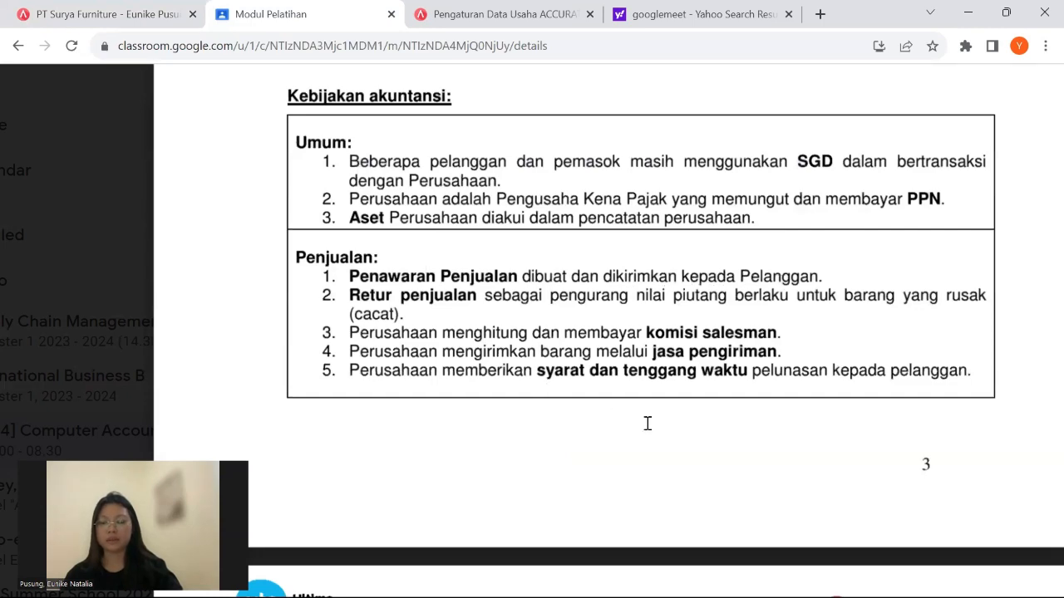
pyautogui.scroll(-2, 647, 424)
pyautogui.scroll(2, 646, 422)
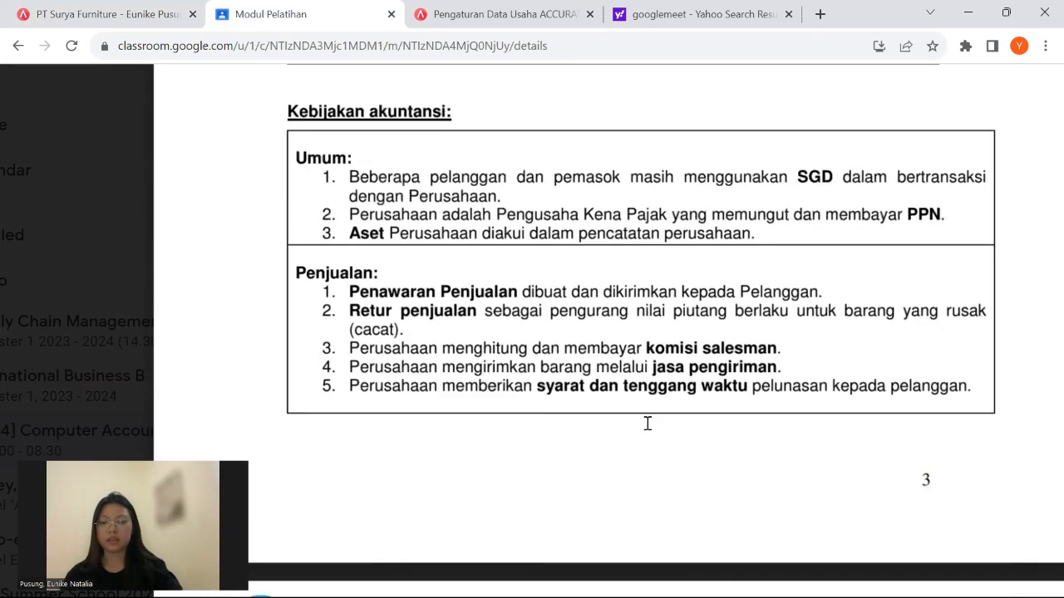
pyautogui.click(114, 22)
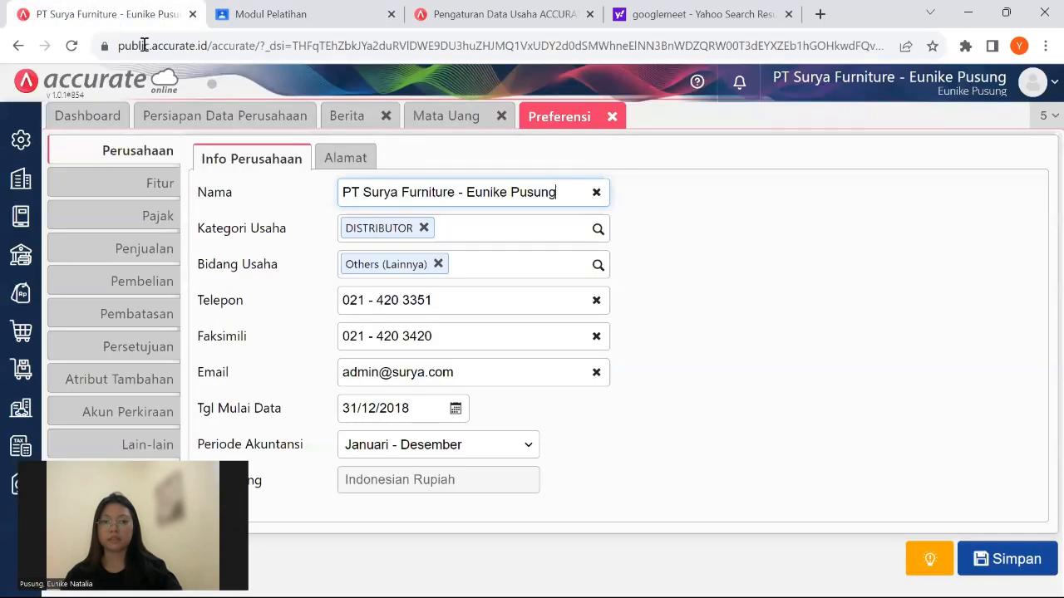
# Check the enabled Fitur Dasar options and inventory costing method against the accounting policies in the Modul Pelatihan.
pyautogui.click(165, 193)
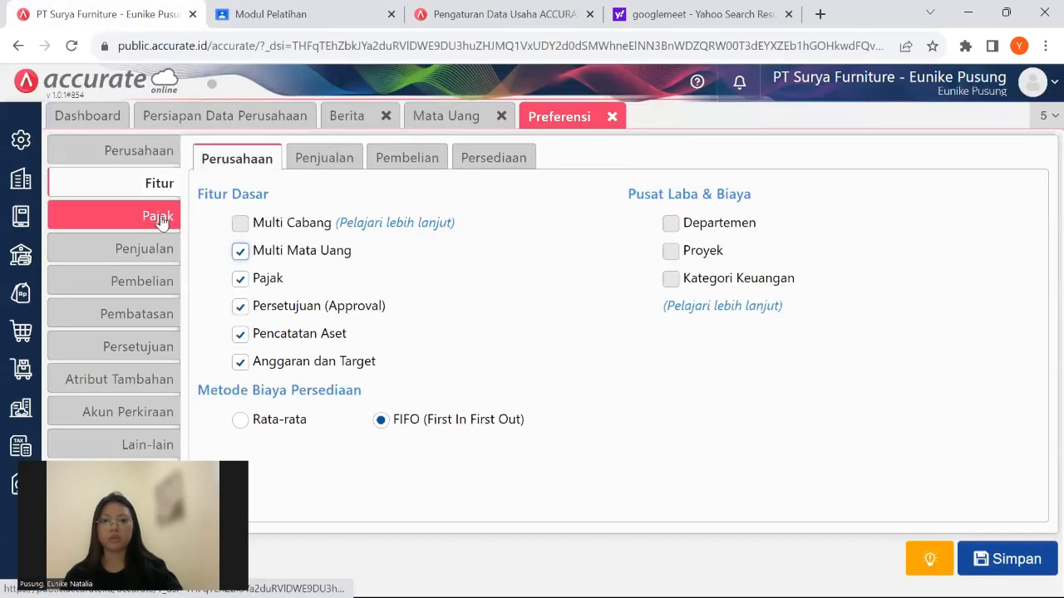
pyautogui.click(160, 218)
pyautogui.click(153, 196)
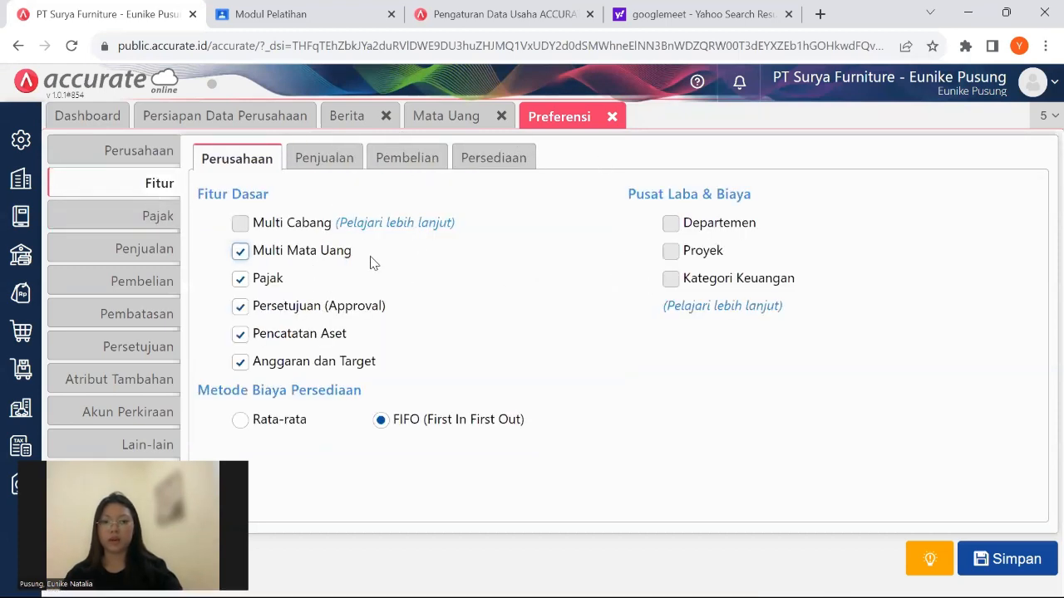
pyautogui.click(237, 18)
pyautogui.moveTo(414, 291); pyautogui.dragTo(437, 355)
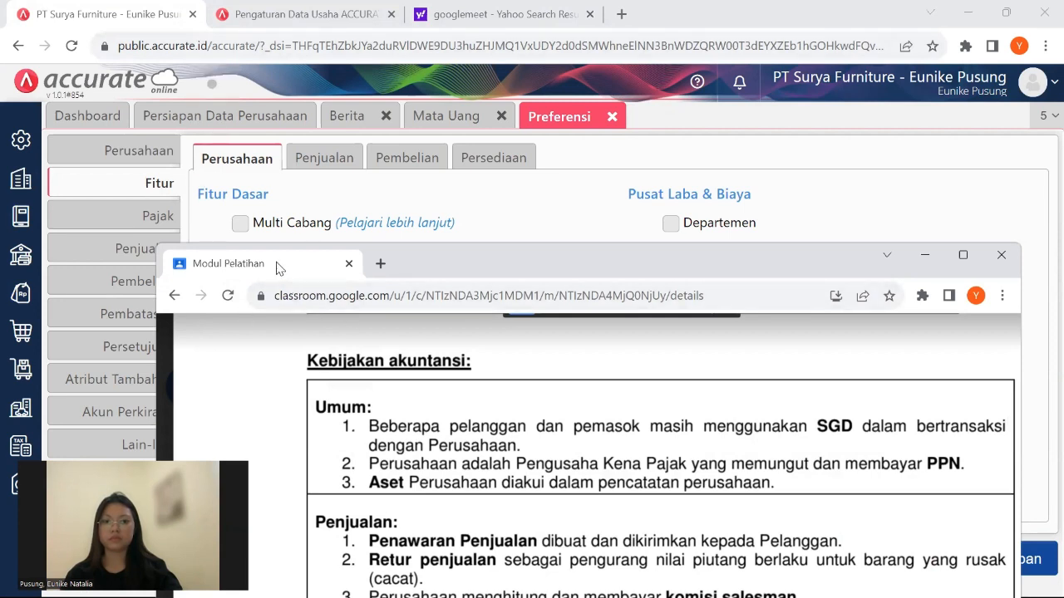
pyautogui.moveTo(277, 267); pyautogui.dragTo(202, 15)
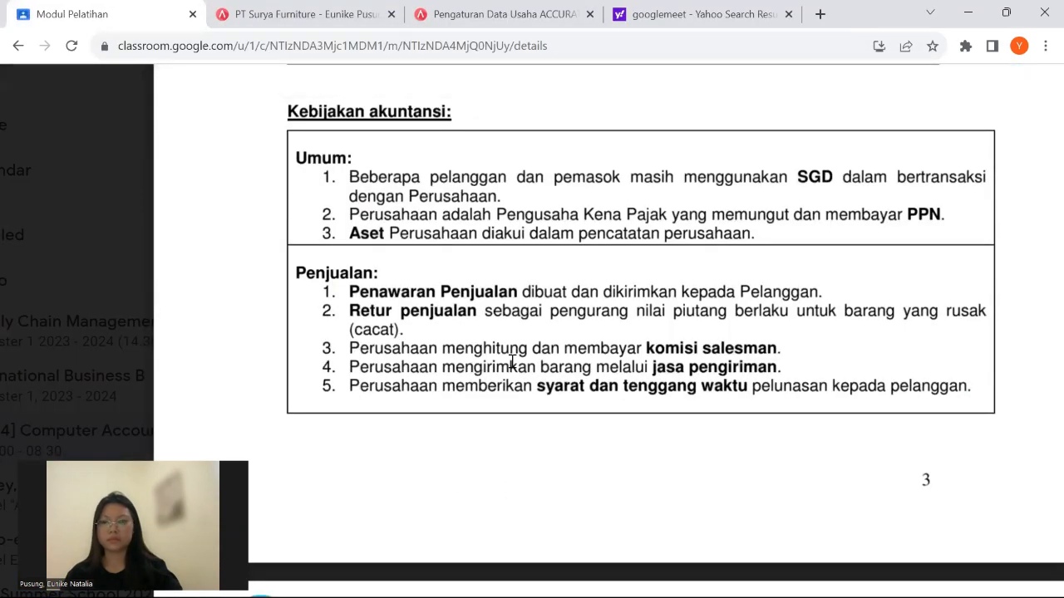
pyautogui.scroll(2, 513, 362)
pyautogui.scroll(-1, 513, 362)
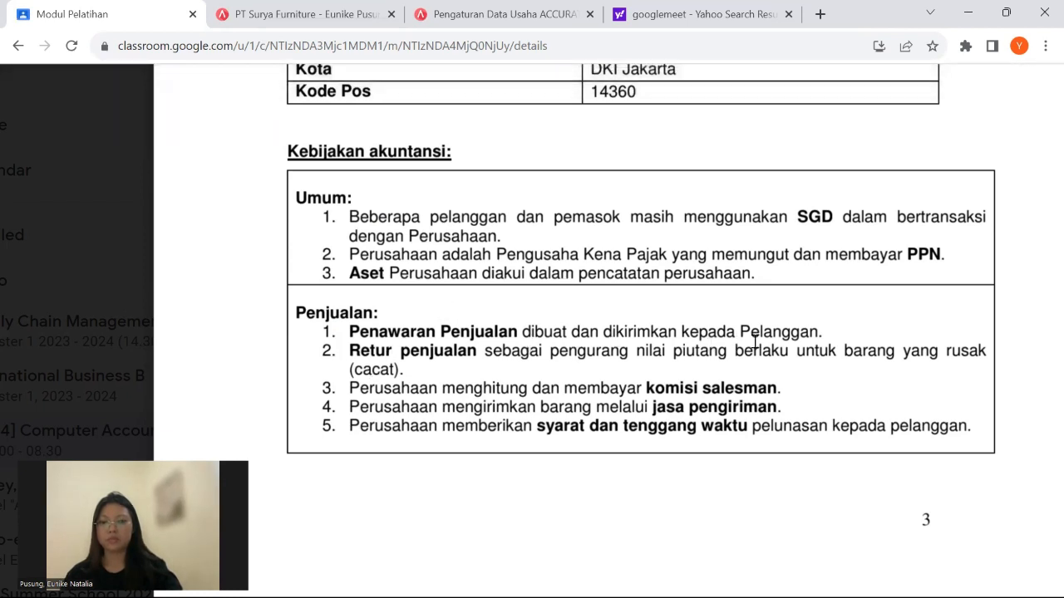
pyautogui.click(291, 21)
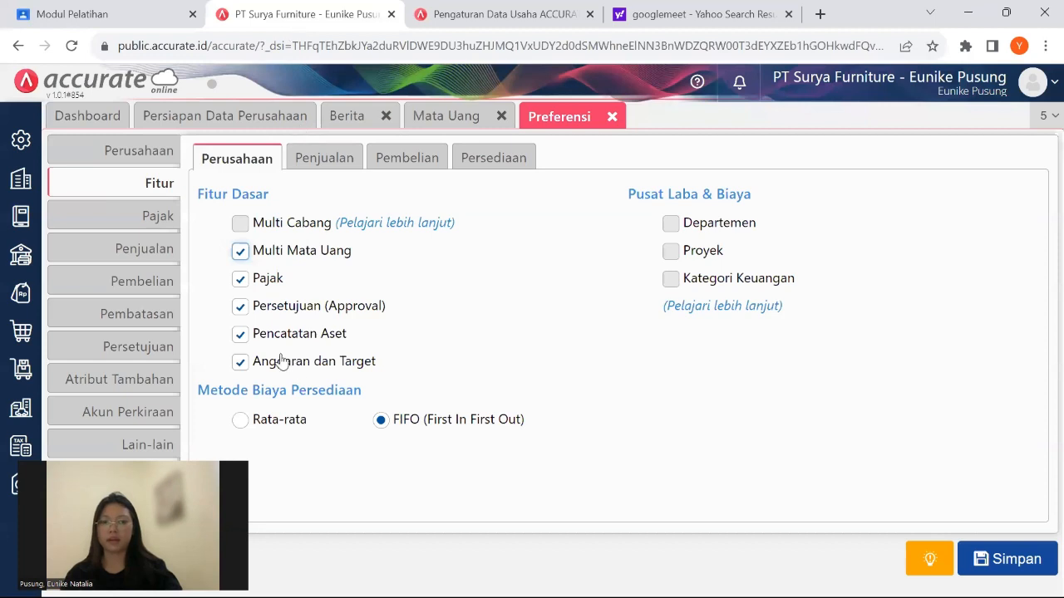
# Review the Penjualan, Pembelian, Pembatasan and Persetujuan settings in the company preferences.
pyautogui.click(133, 251)
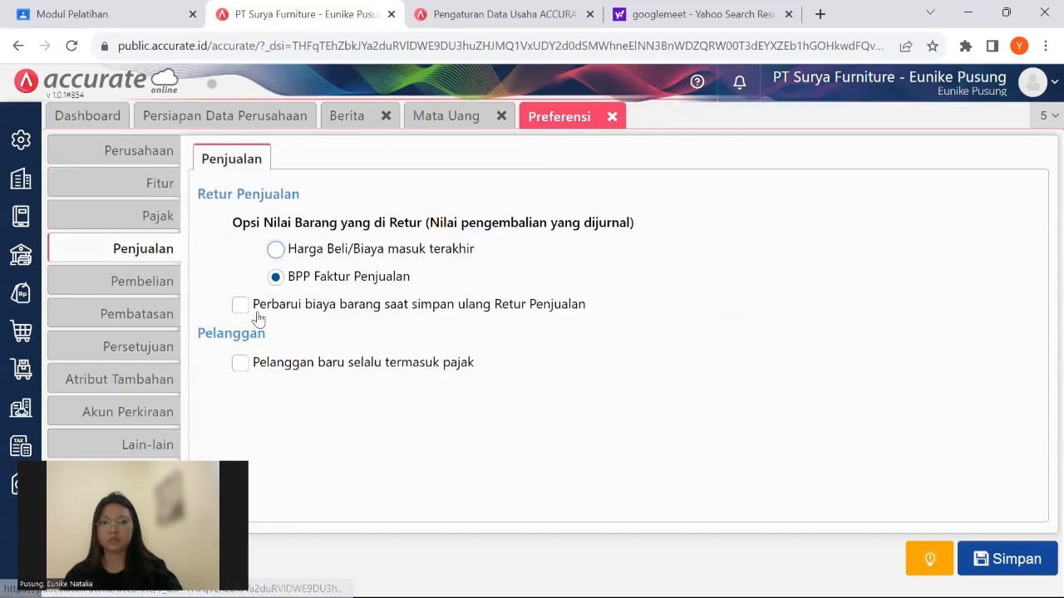
pyautogui.click(144, 284)
pyautogui.click(146, 312)
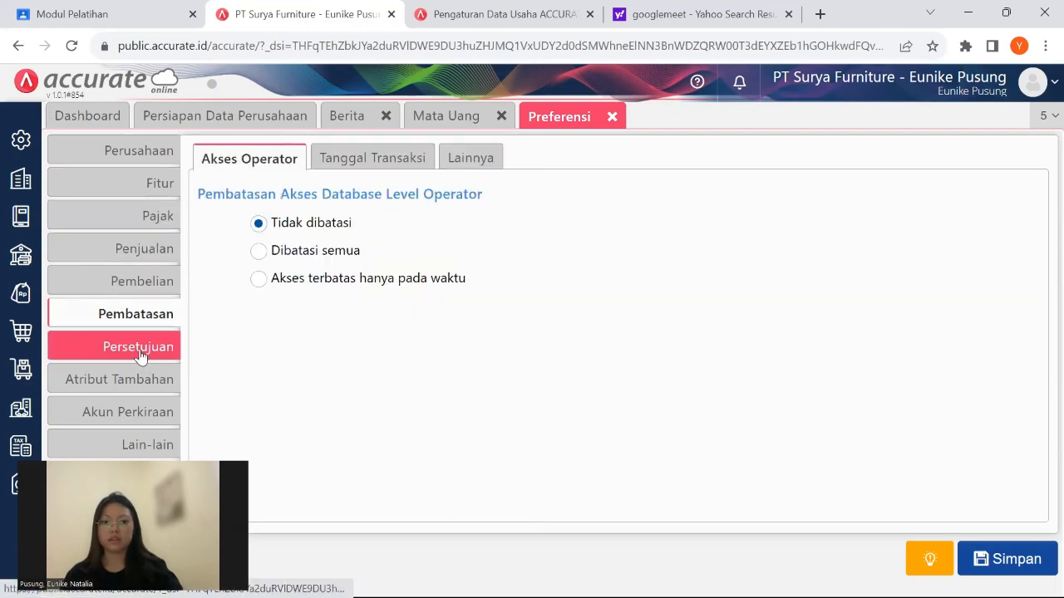
pyautogui.click(140, 355)
# Return to the Fitur preferences and review the options enabled for Penjualan, Pembelian and Persediaan.
pyautogui.click(157, 180)
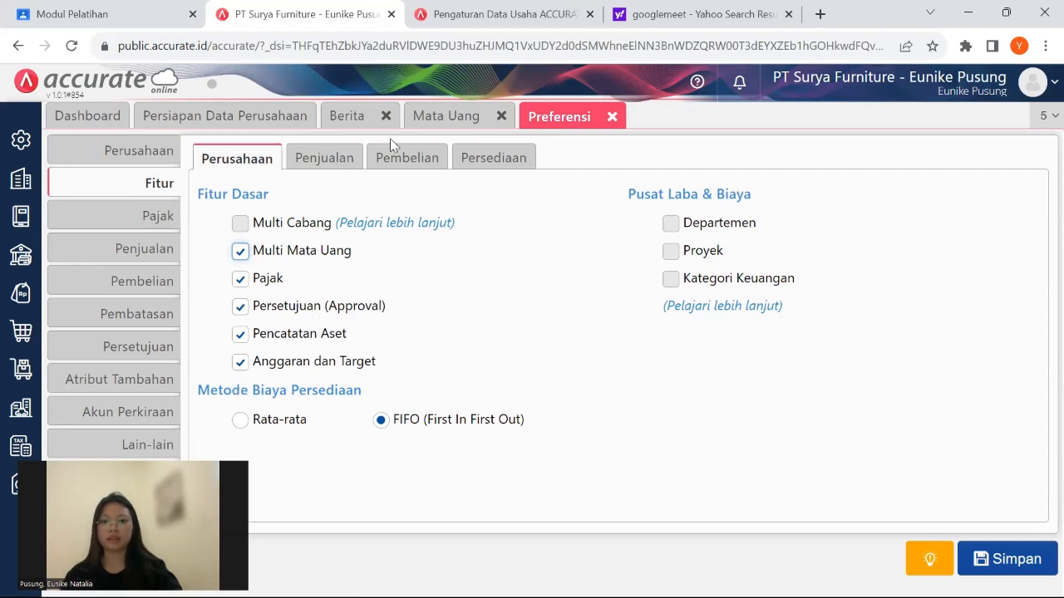
pyautogui.click(499, 158)
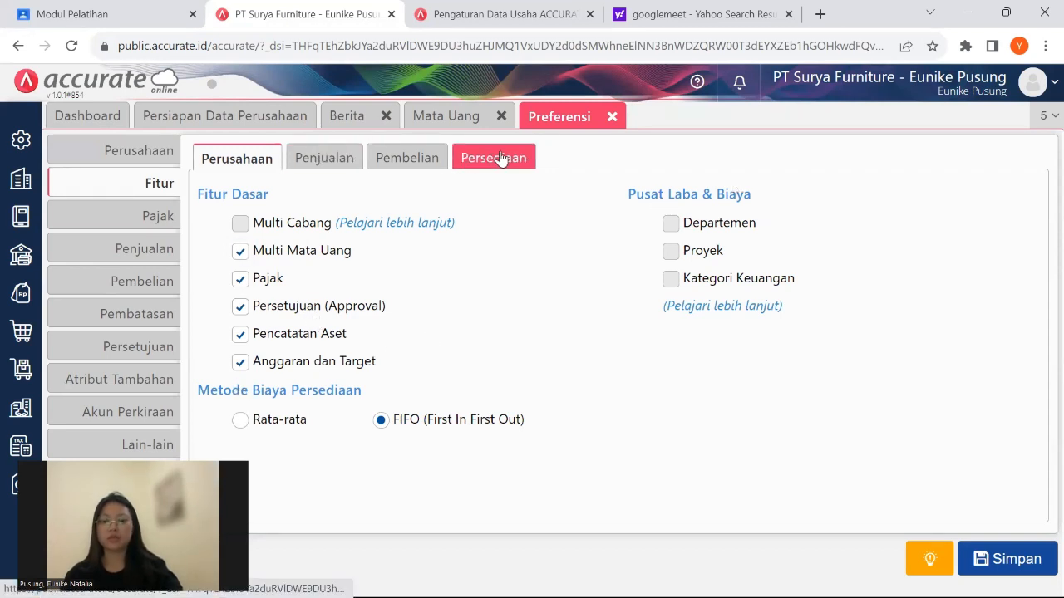
pyautogui.click(410, 158)
pyautogui.click(324, 160)
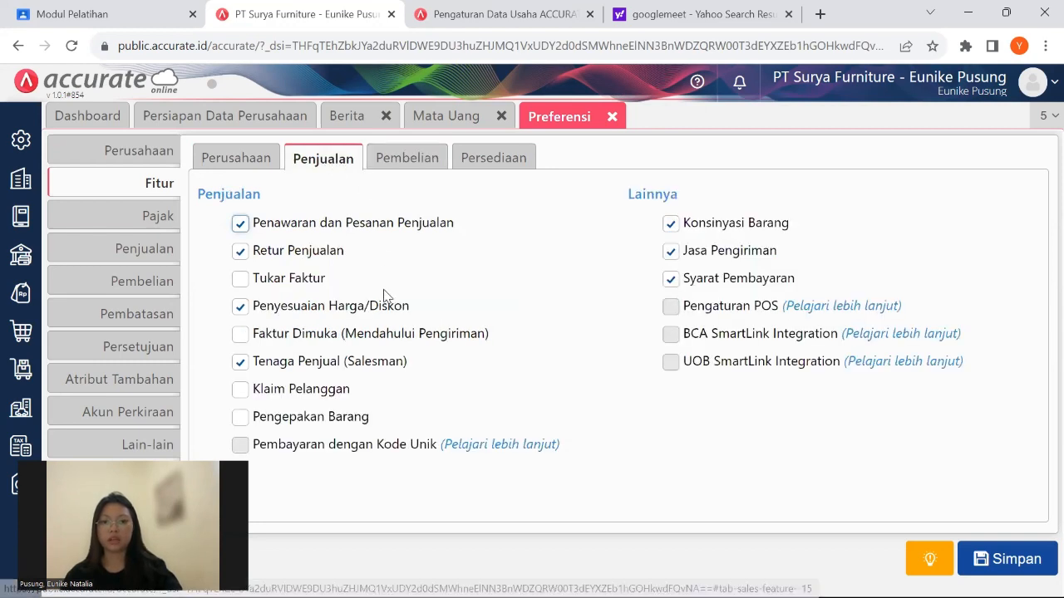
pyautogui.click(407, 158)
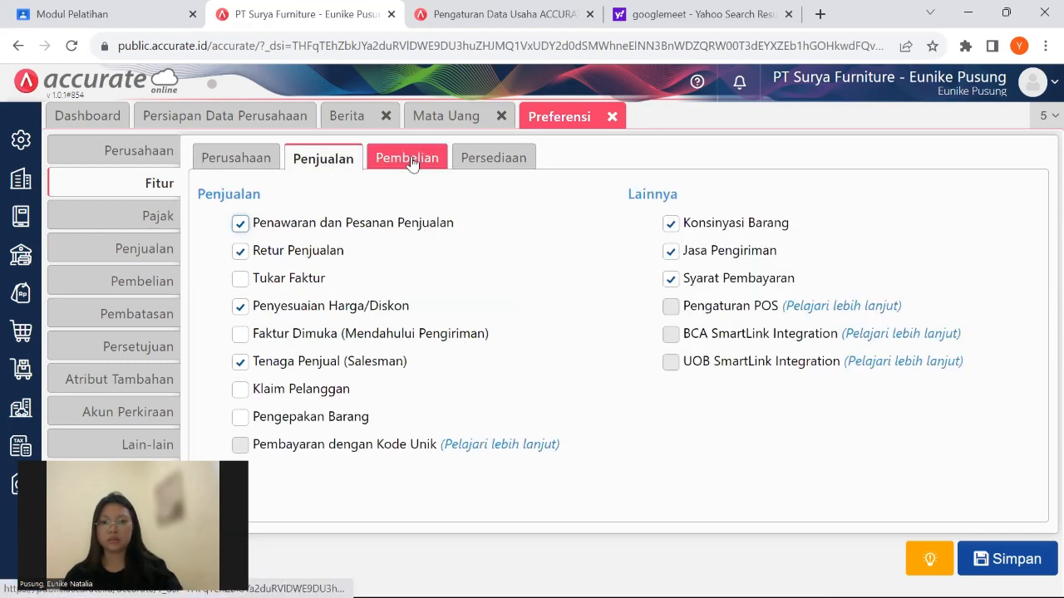
pyautogui.click(470, 163)
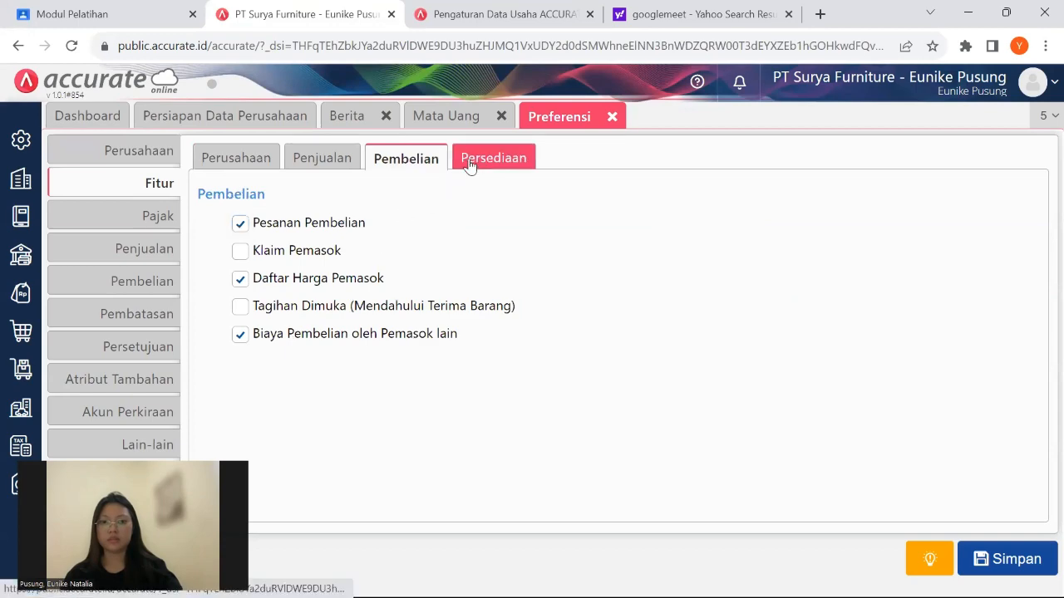
# Read the Pembelian, Persediaan, Lainnya and Akun Perkiraan policies in the Modul Pelatihan and return to the Persediaan features.
pyautogui.click(119, 14)
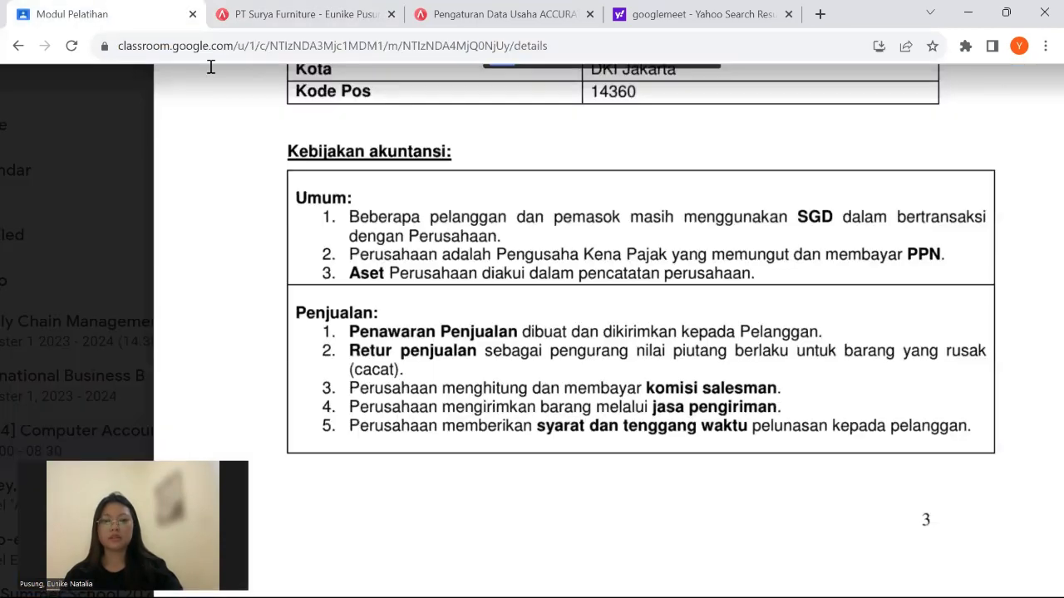
pyautogui.scroll(-6, 358, 243)
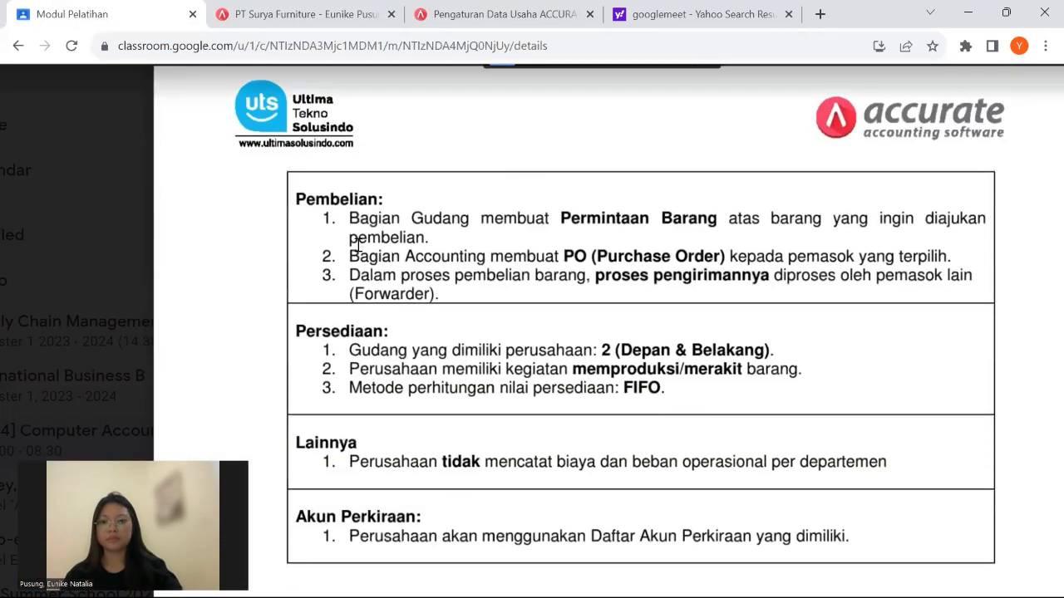
pyautogui.scroll(-1, 358, 243)
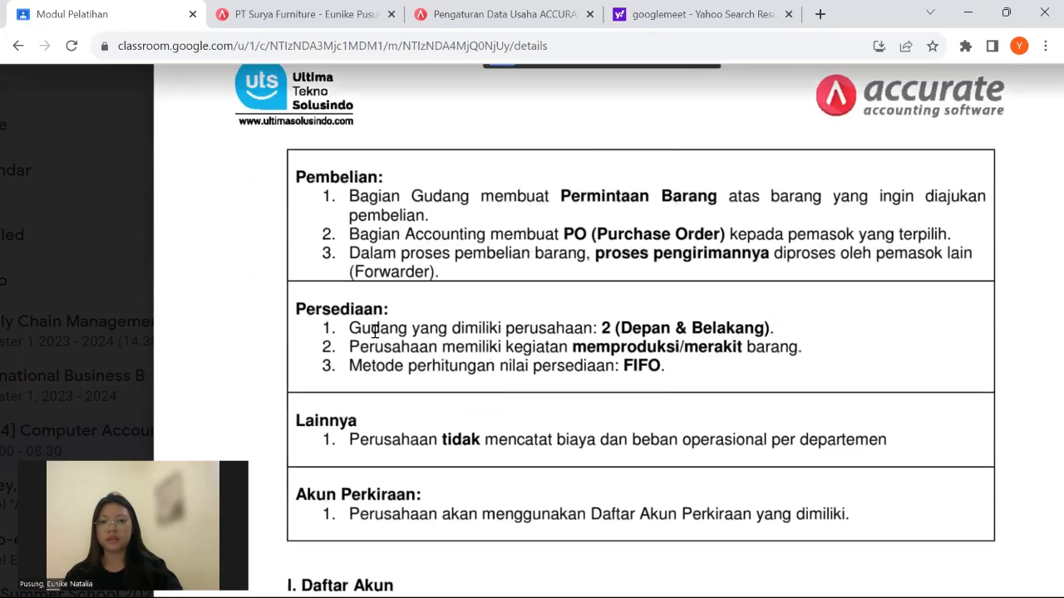
pyautogui.scroll(-3, 374, 332)
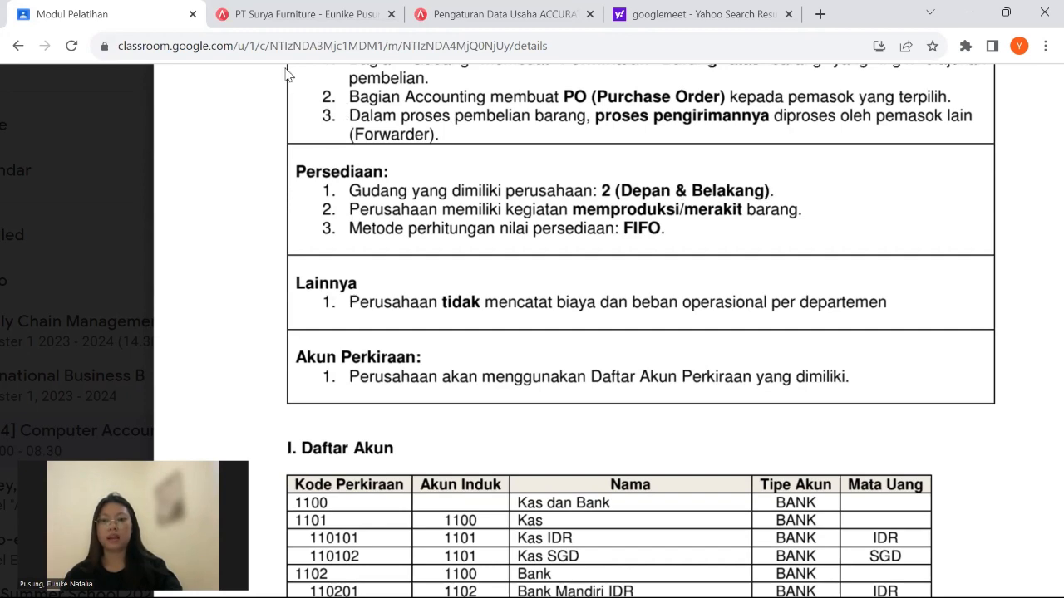
pyautogui.click(283, 19)
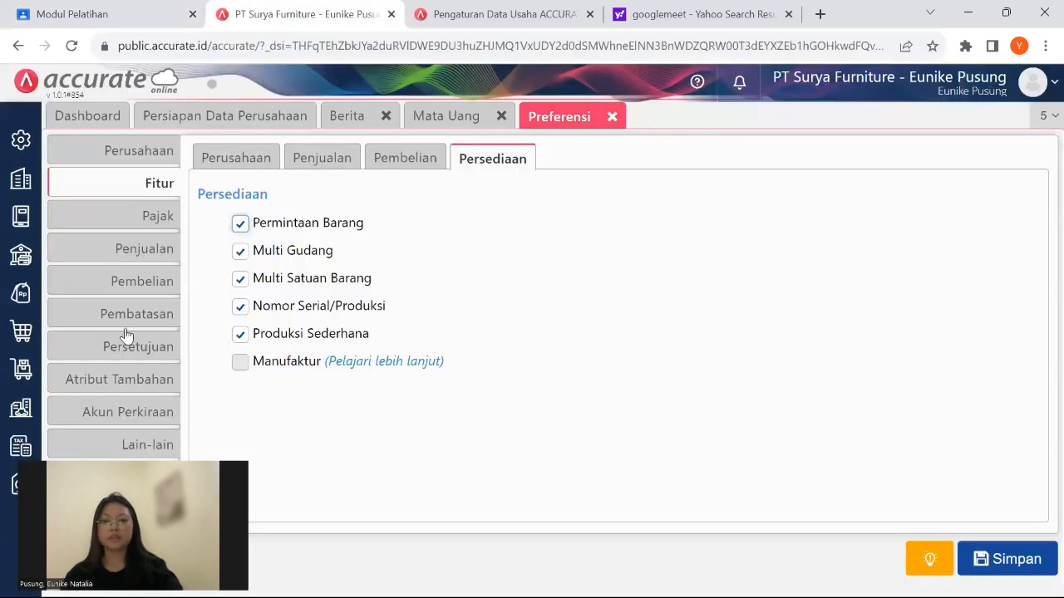
# Create a new warehouse (Gudang) named Depan, following the Persediaan policy in the Modul Pelatihan, and save it.
pyautogui.click(23, 364)
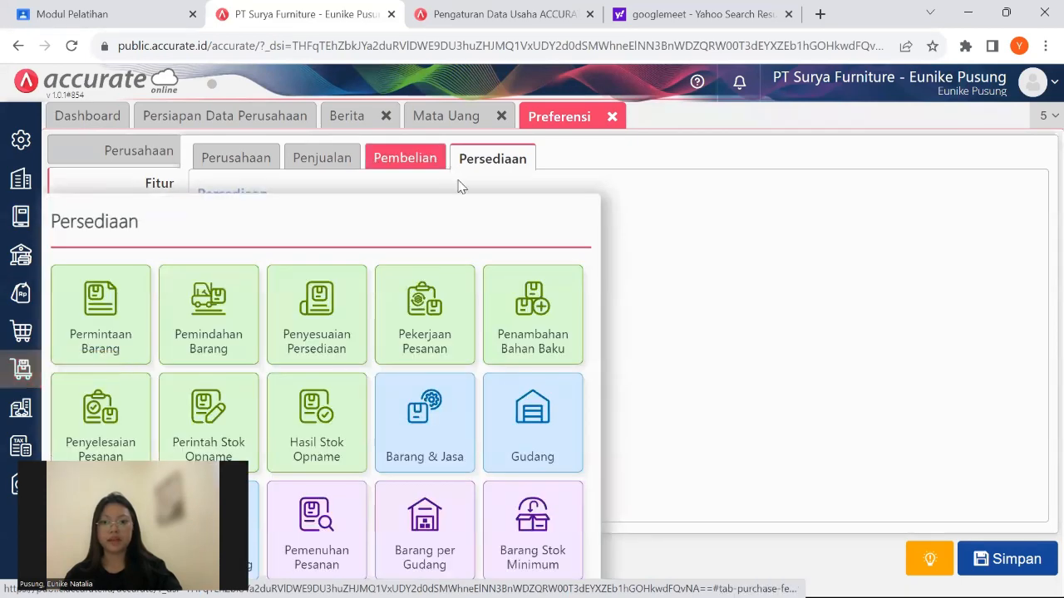
pyautogui.click(559, 438)
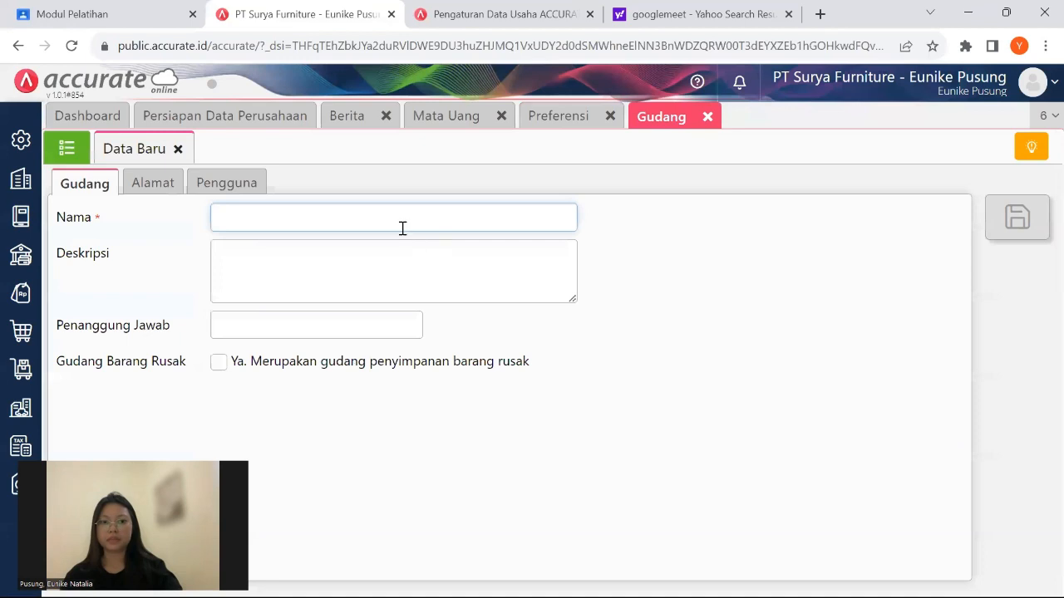
pyautogui.click(178, 149)
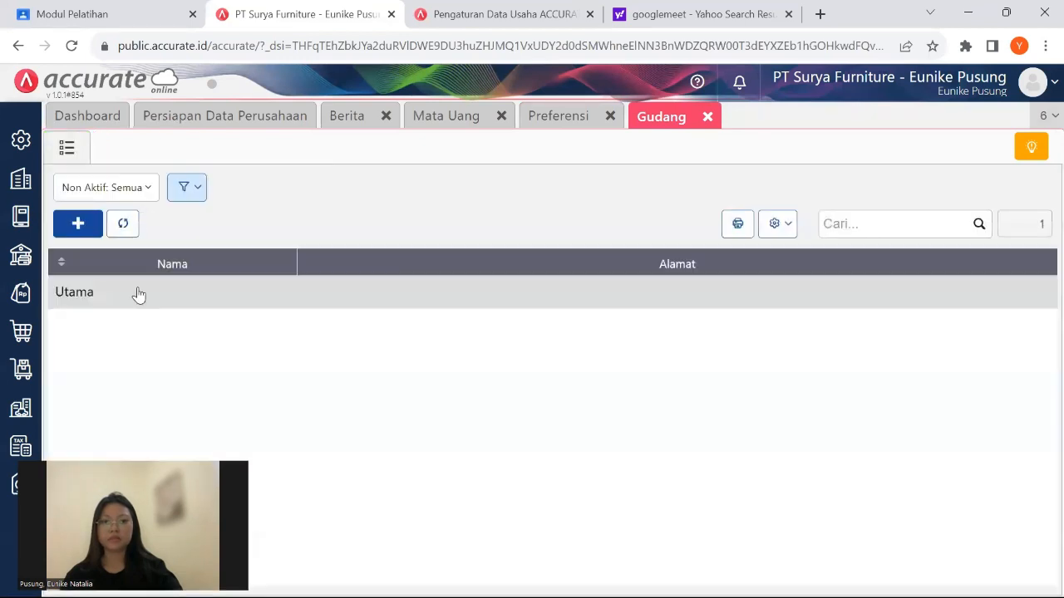
pyautogui.click(81, 225)
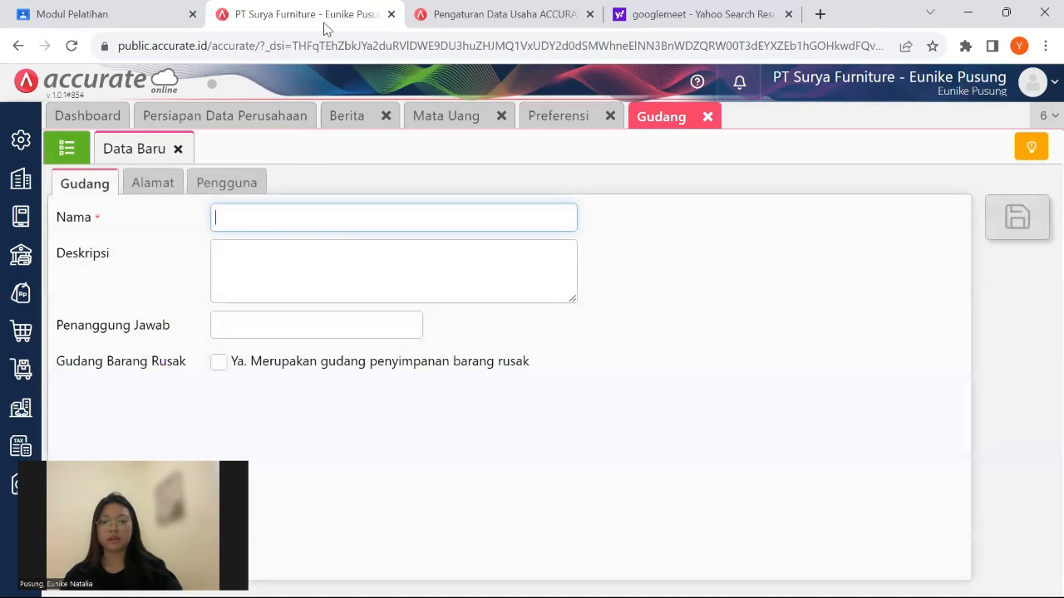
pyautogui.click(143, 13)
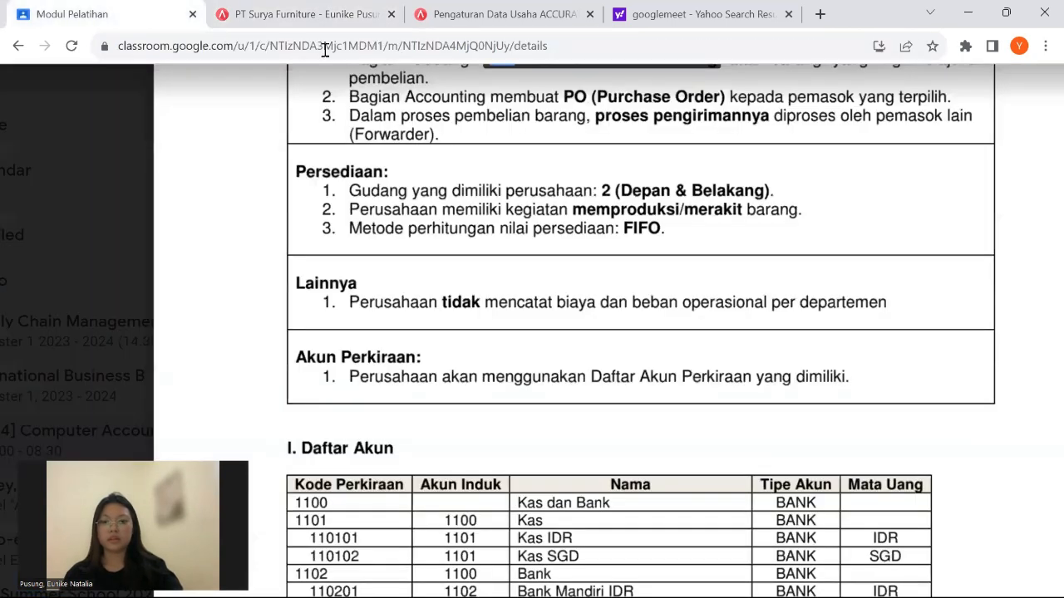
pyautogui.click(276, 23)
pyautogui.click(384, 215)
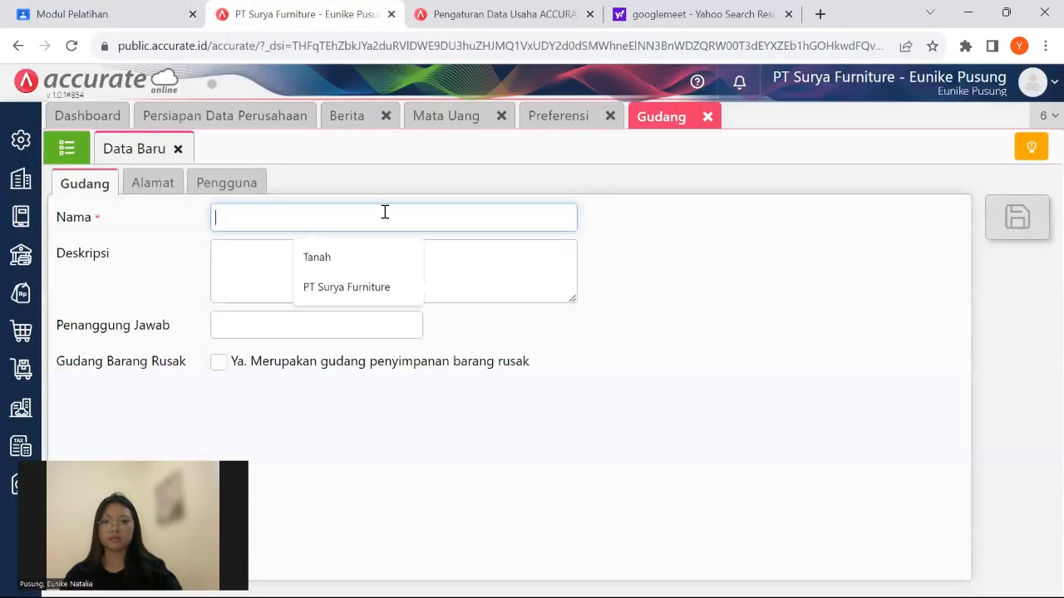
pyautogui.write('Depan')
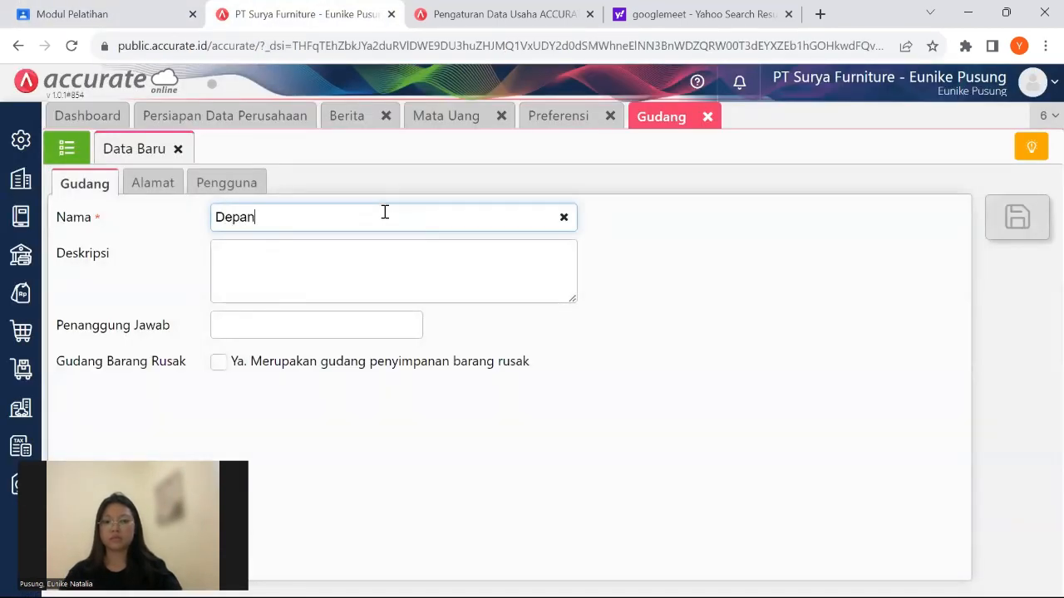
pyautogui.click(647, 291)
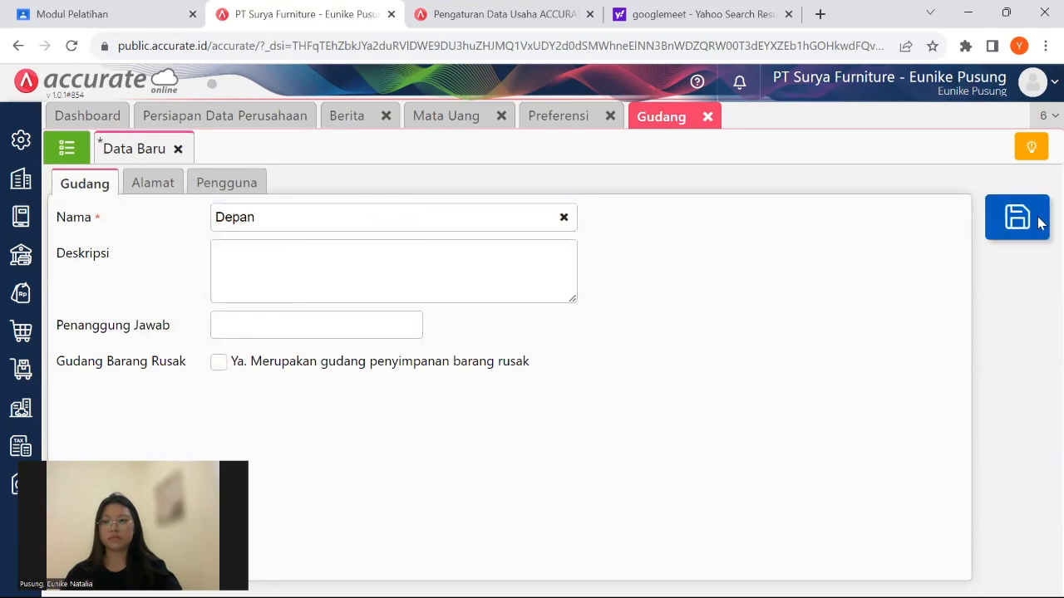
pyautogui.click(1035, 221)
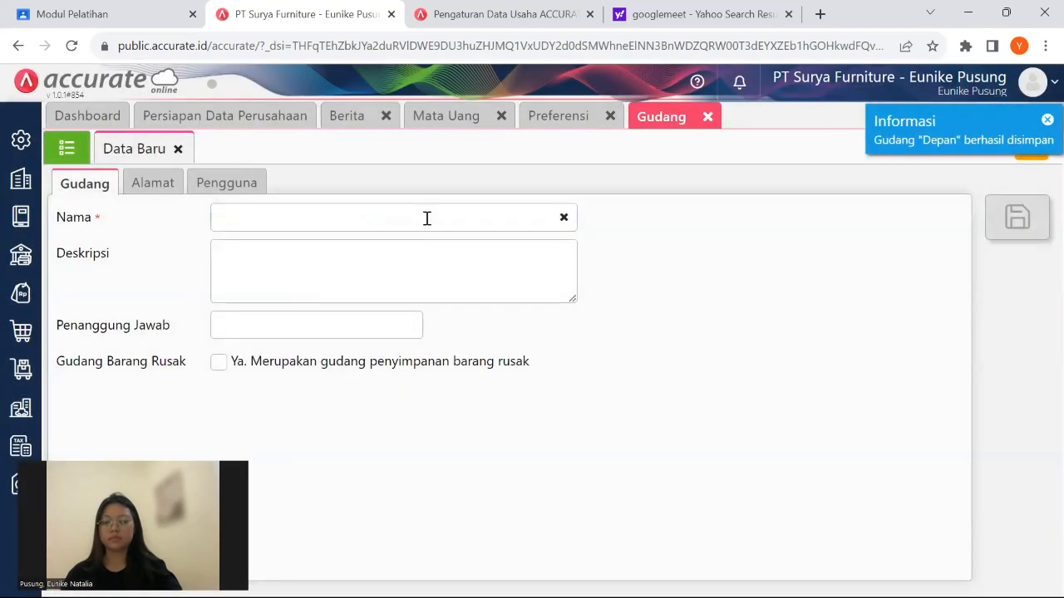
# Add a second warehouse named Belakang, save it and close the new-warehouse form.
pyautogui.click(427, 218)
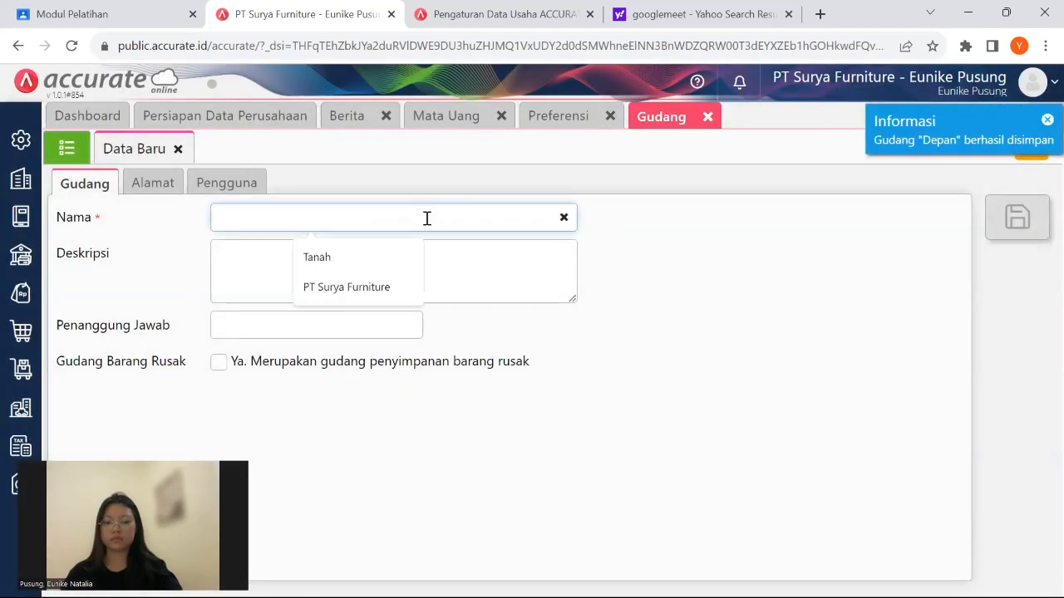
pyautogui.write('Belakang')
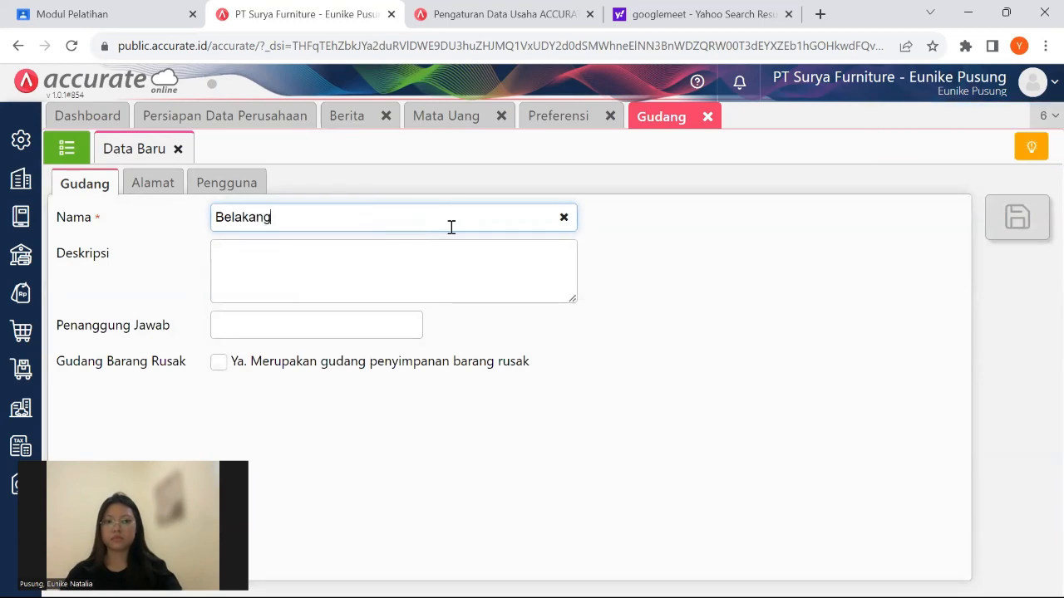
pyautogui.click(634, 310)
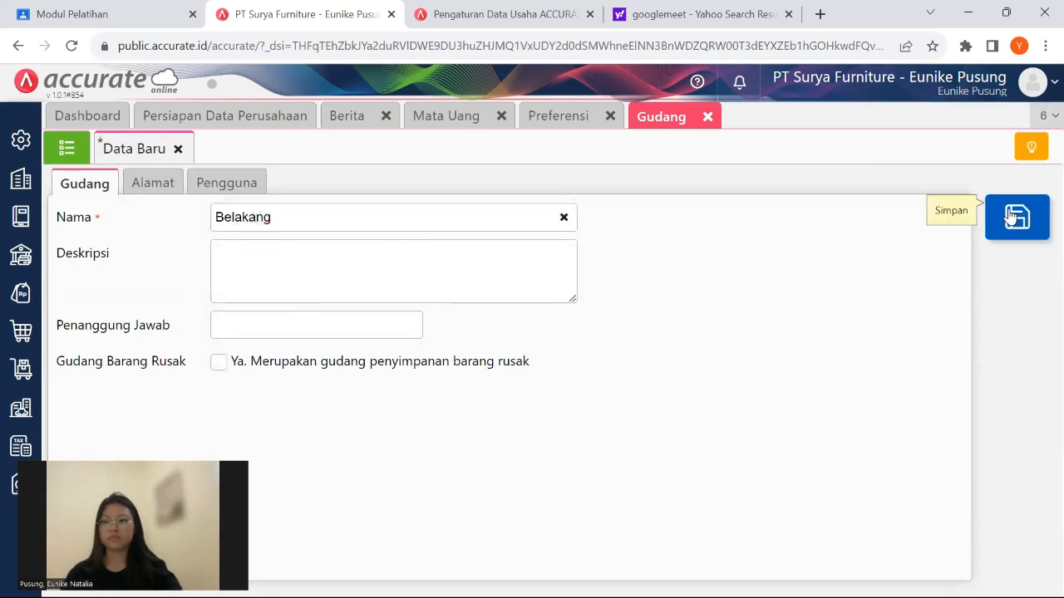
pyautogui.click(1012, 216)
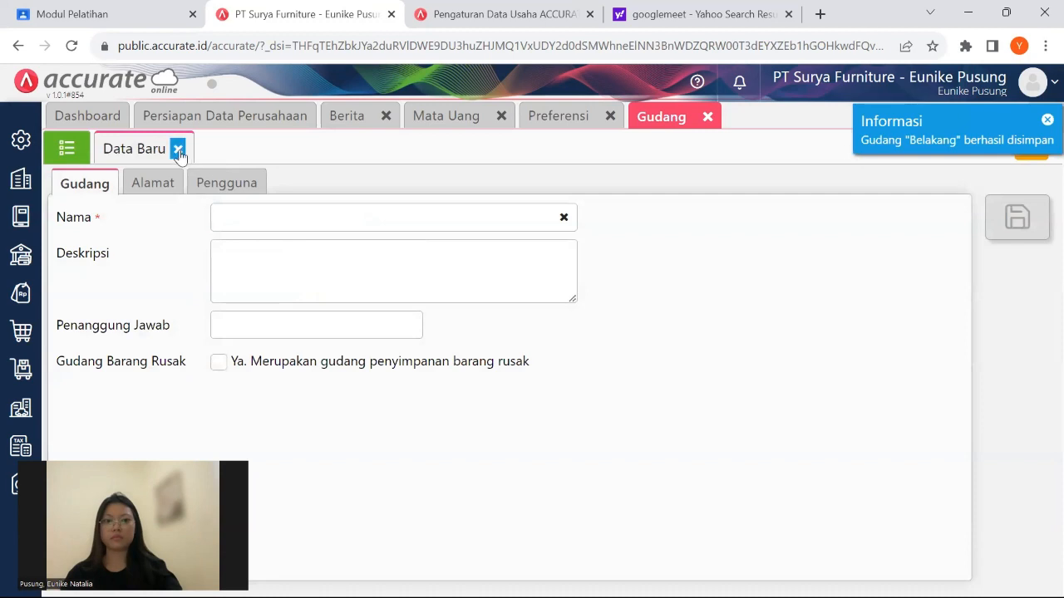
pyautogui.click(178, 150)
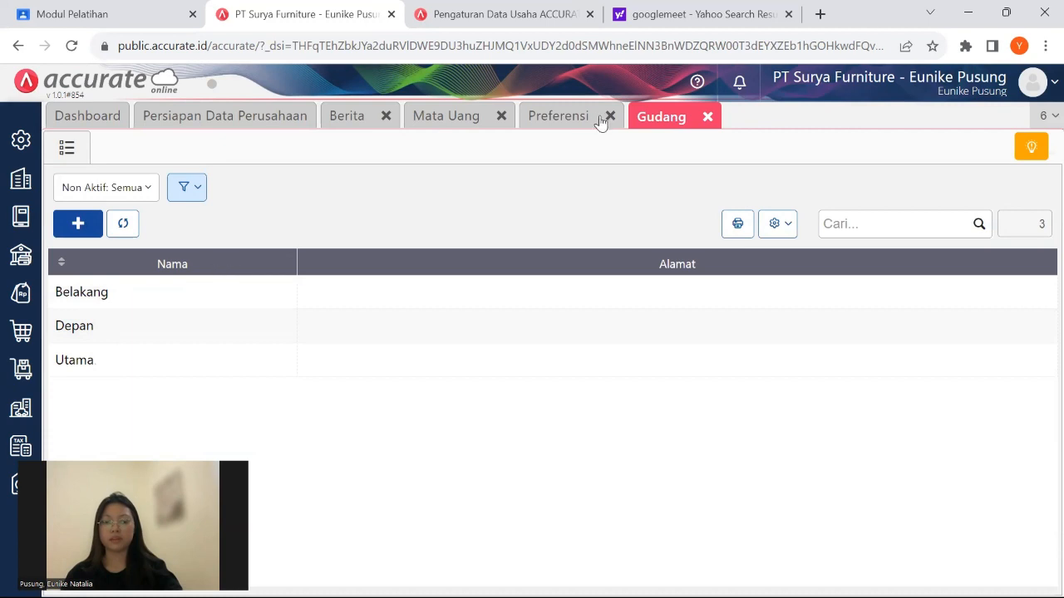
# Review the Lainnya and Akun Perkiraan policies and the Daftar Akun table in the Modul Pelatihan.
pyautogui.click(122, 20)
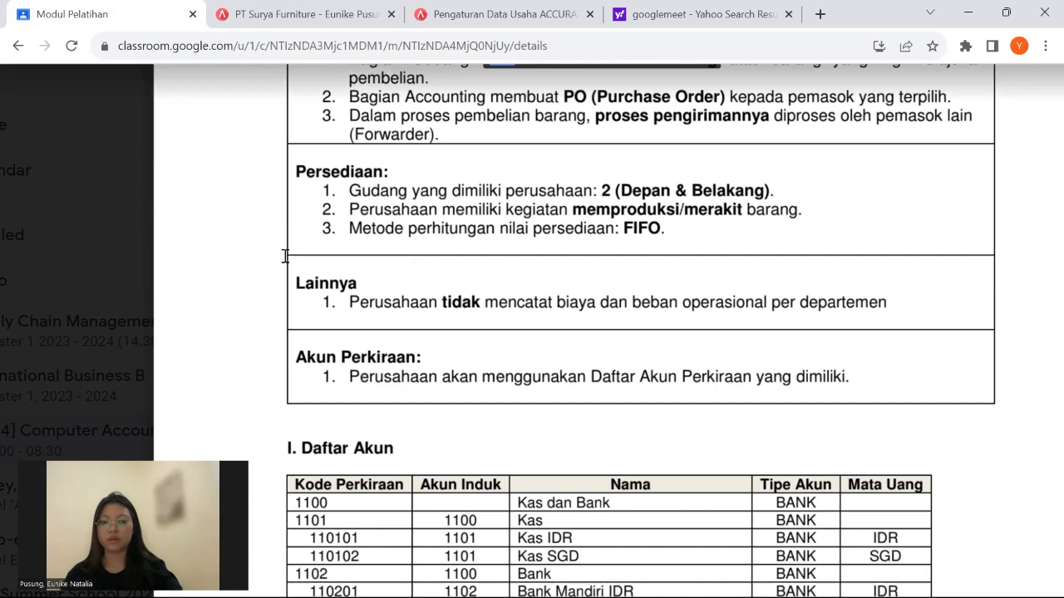
pyautogui.scroll(-2, 349, 340)
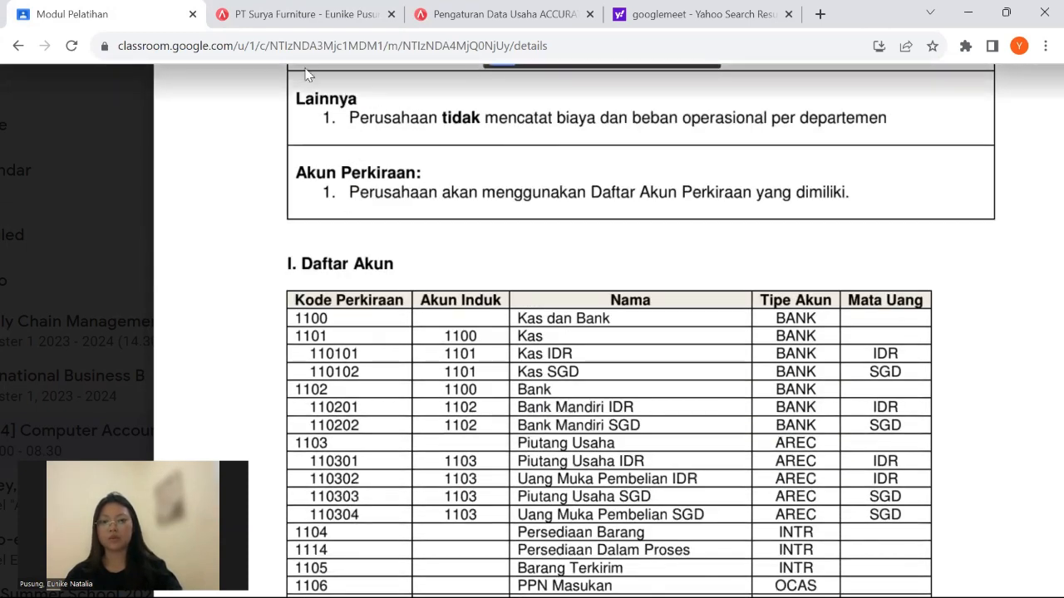
pyautogui.click(279, 27)
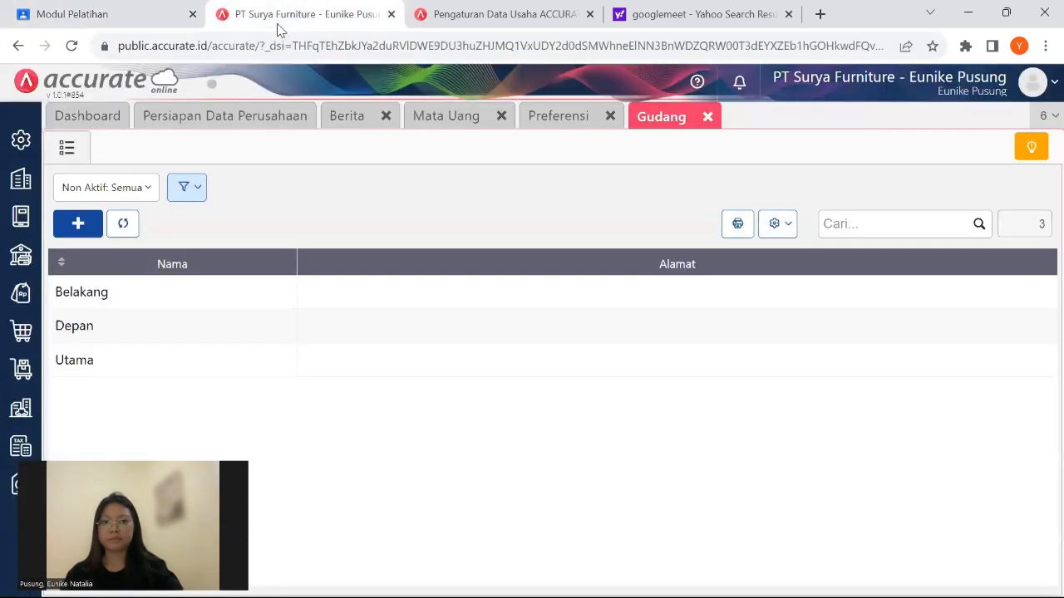
# Open the Akun Perkiraan list from Buku Besar and start an account import from Excel.
pyautogui.click(12, 184)
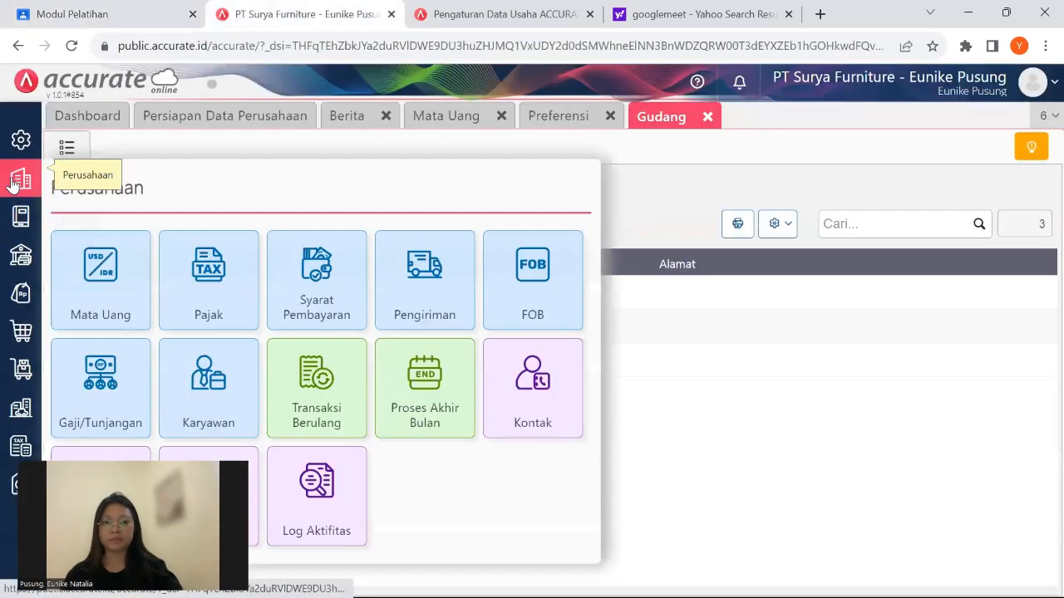
pyautogui.click(18, 215)
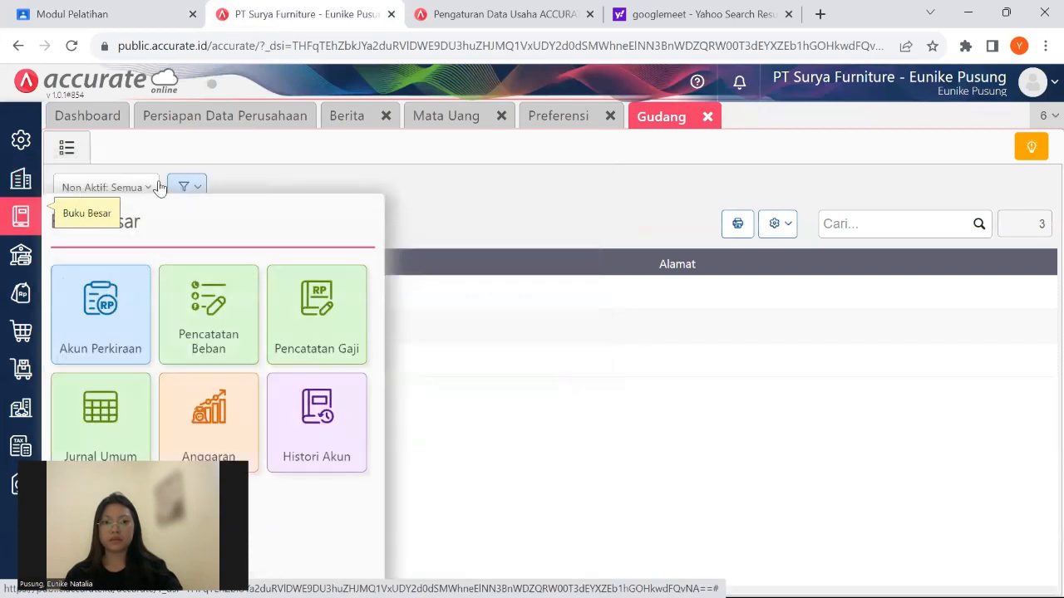
pyautogui.click(108, 320)
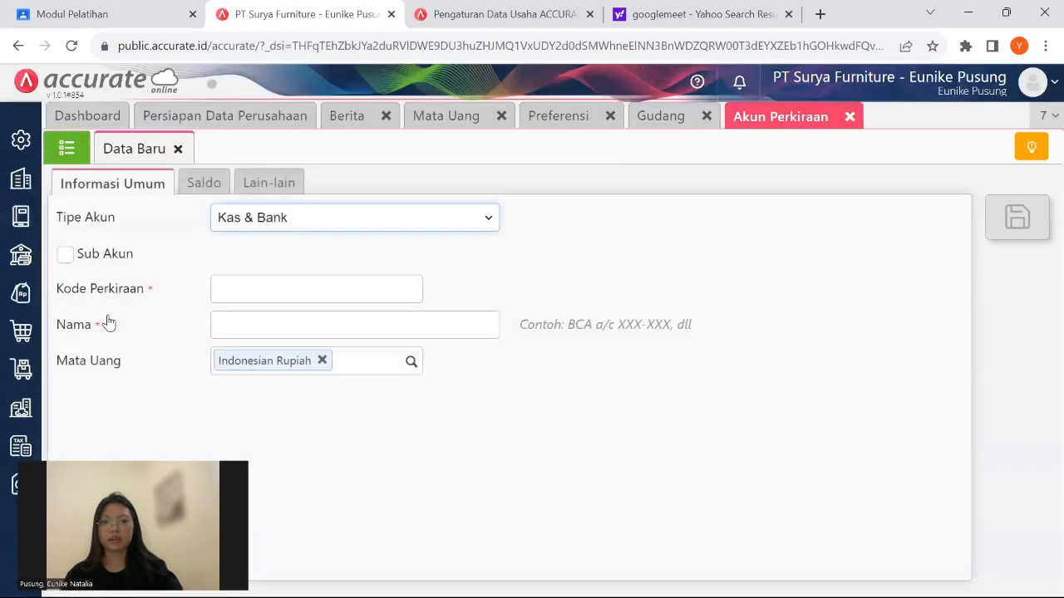
pyautogui.click(177, 149)
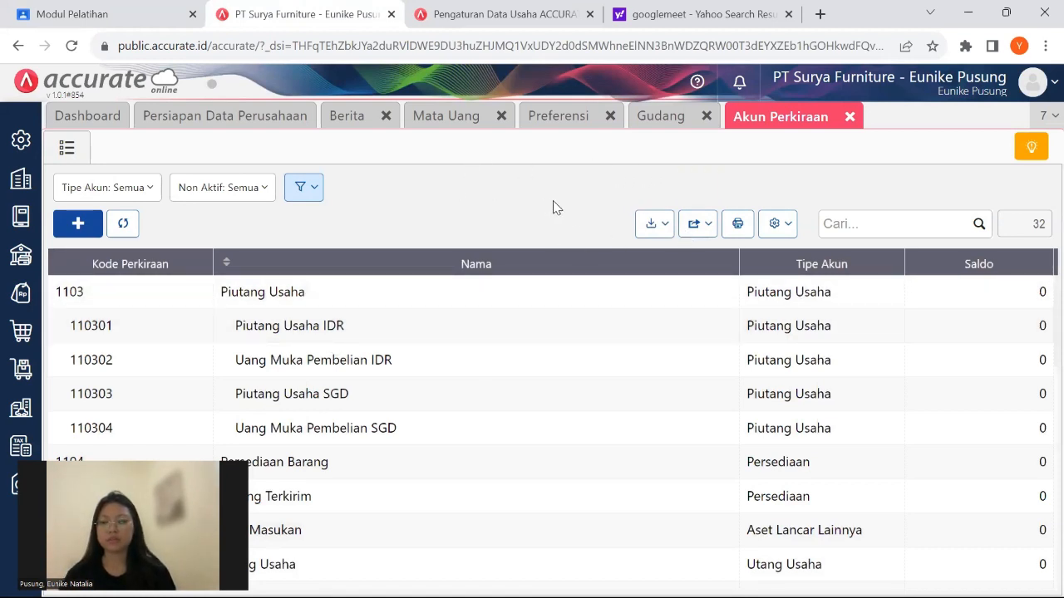
pyautogui.click(655, 226)
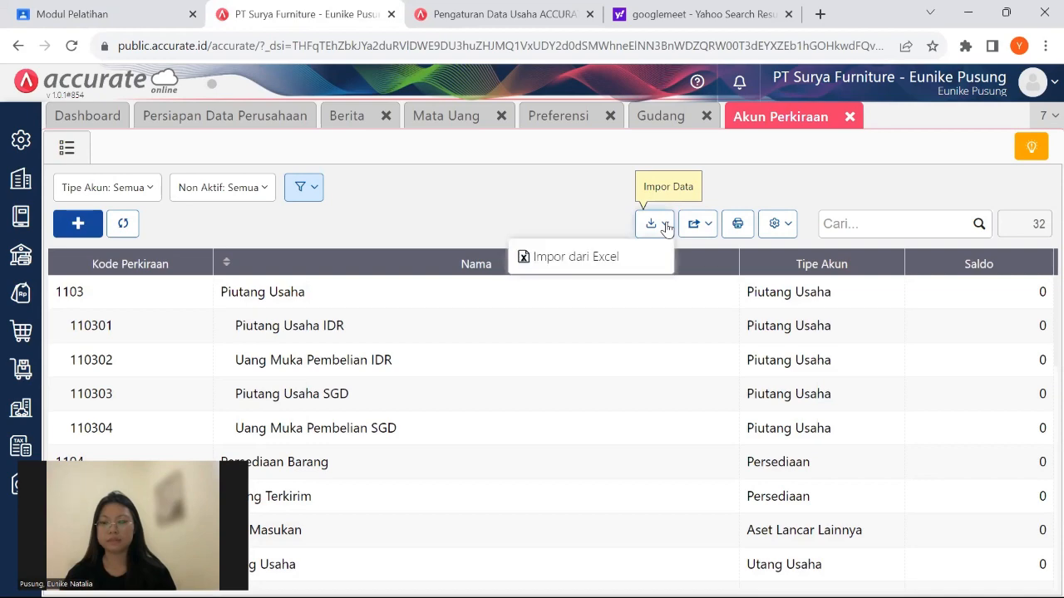
pyautogui.click(612, 265)
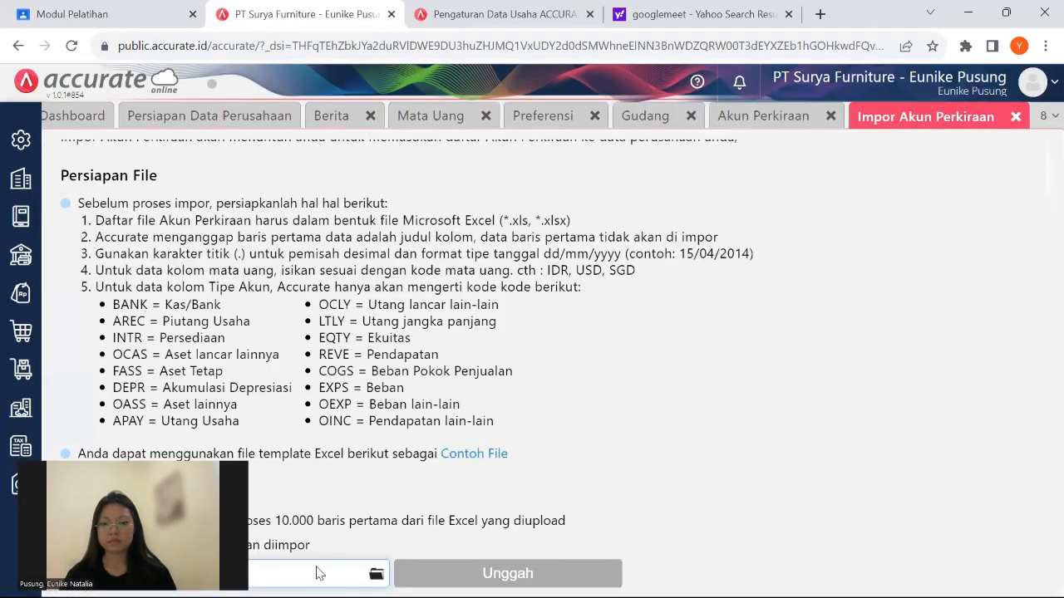
# Upload the file 1. Daftar Akun from the Data Excel_Surya Furniture (Revisi) folder in Documents for the Akun Perkiraan import.
pyautogui.click(375, 574)
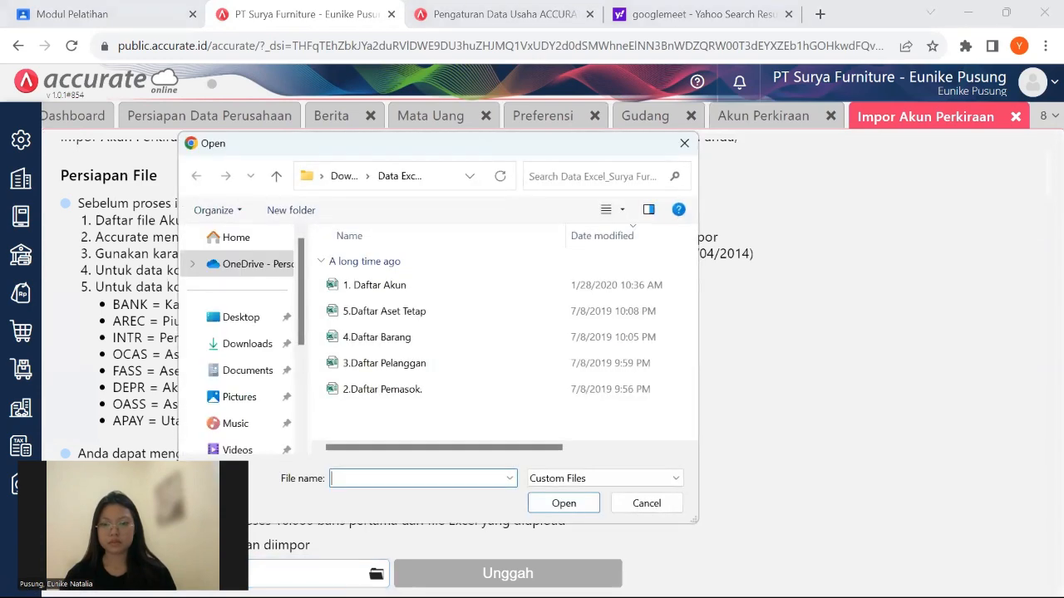
pyautogui.click(250, 371)
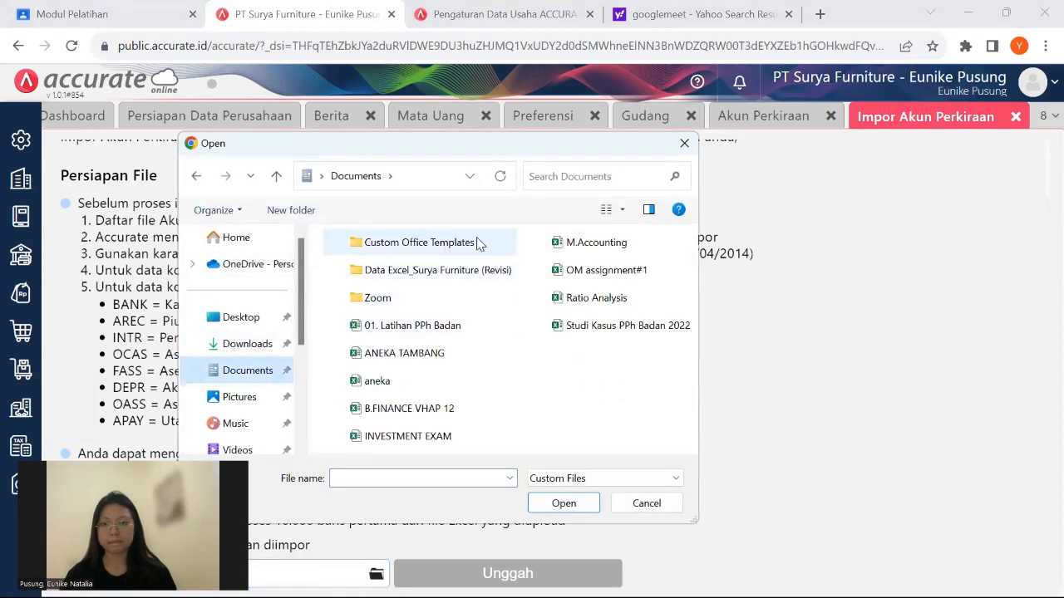
pyautogui.doubleClick(419, 281)
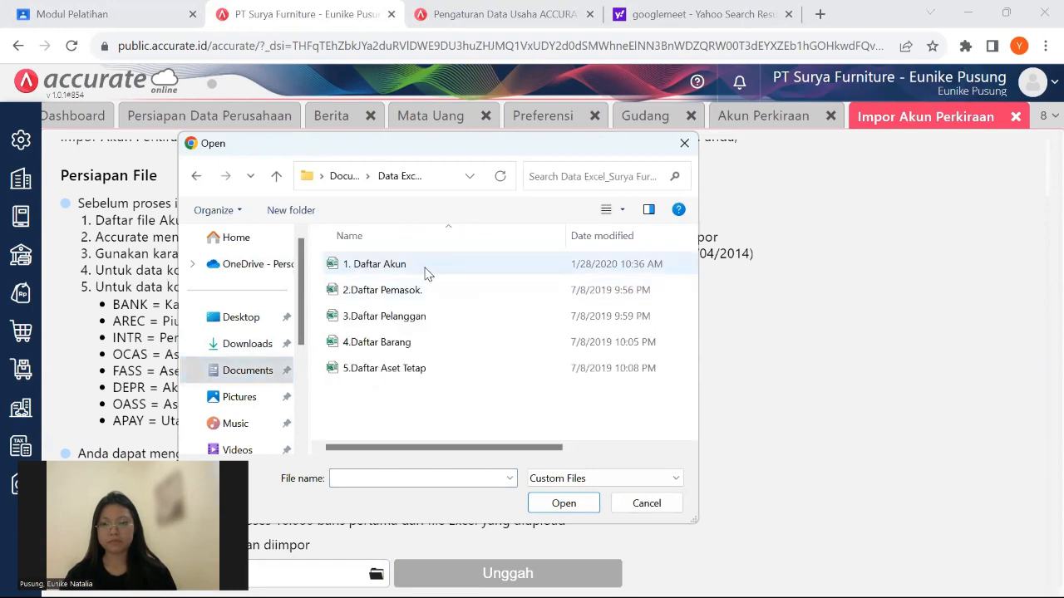
pyautogui.doubleClick(427, 270)
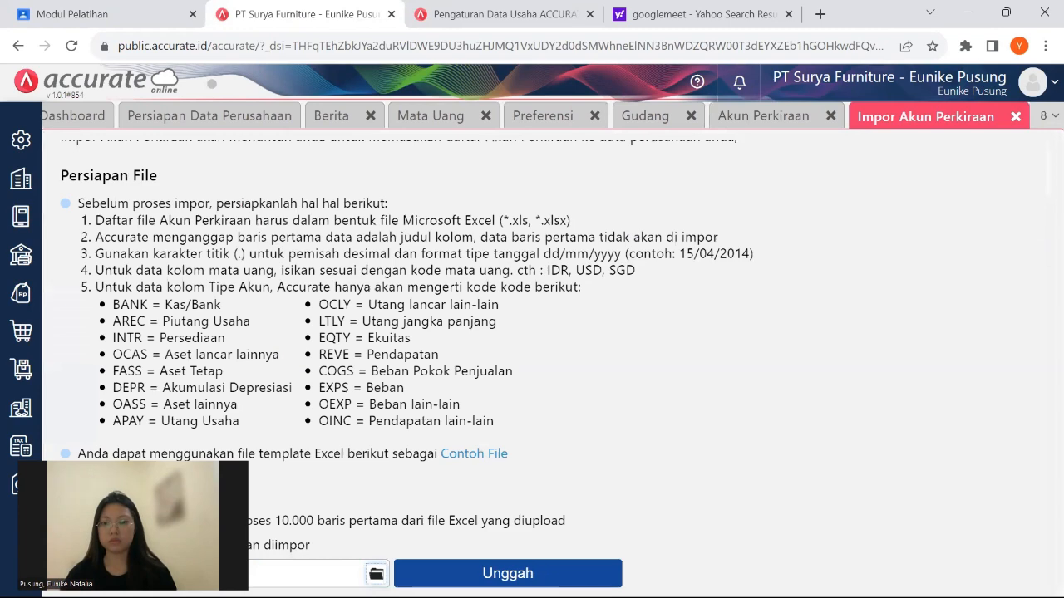
pyautogui.click(508, 574)
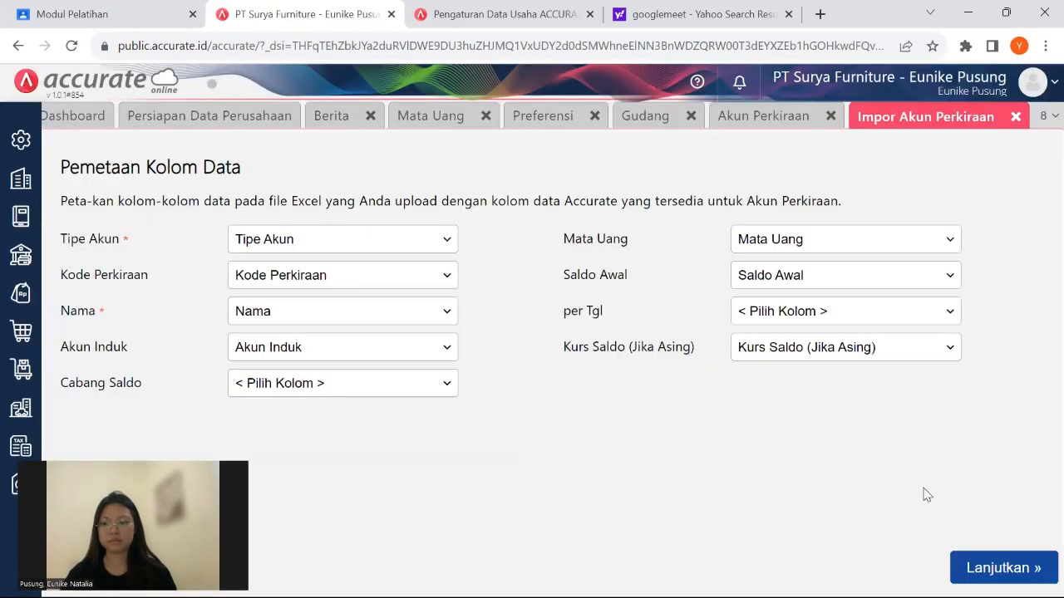
# Accept the account column mapping, enable updating of data already in the database, run the import and close its result.
pyautogui.click(1003, 567)
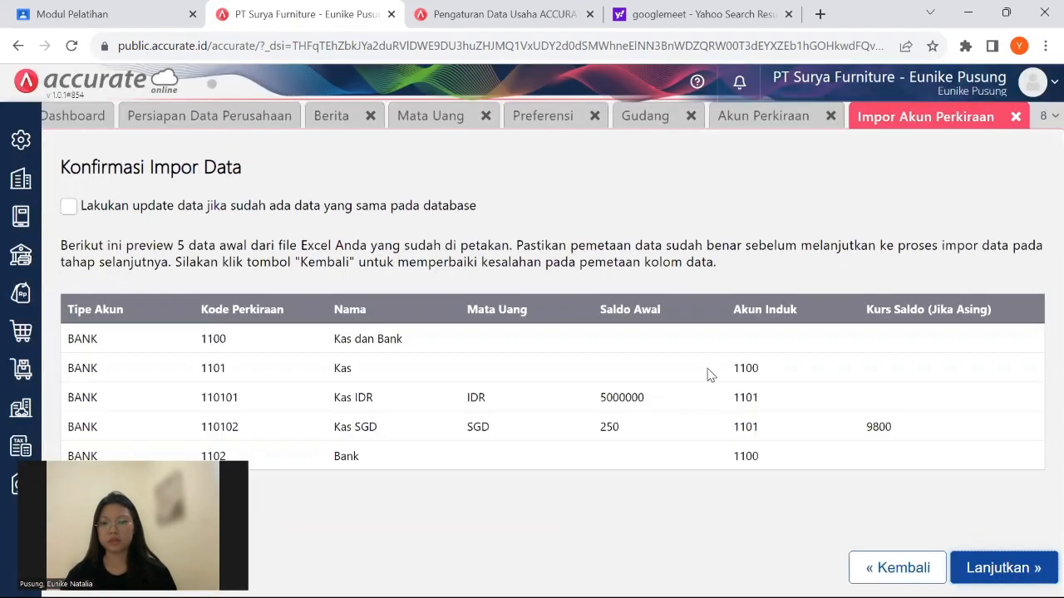
pyautogui.click(70, 207)
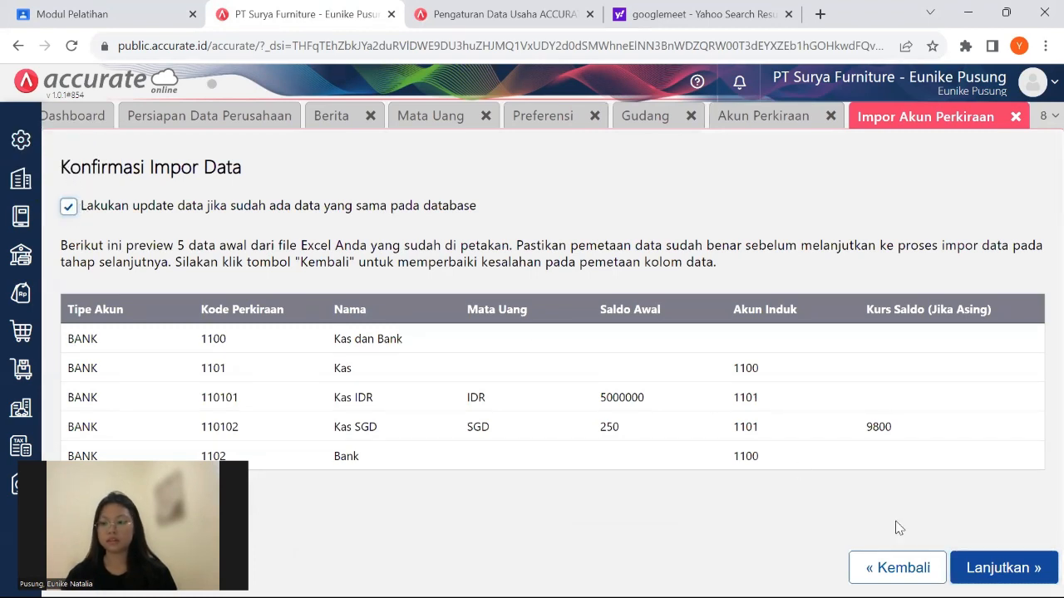
pyautogui.click(1003, 567)
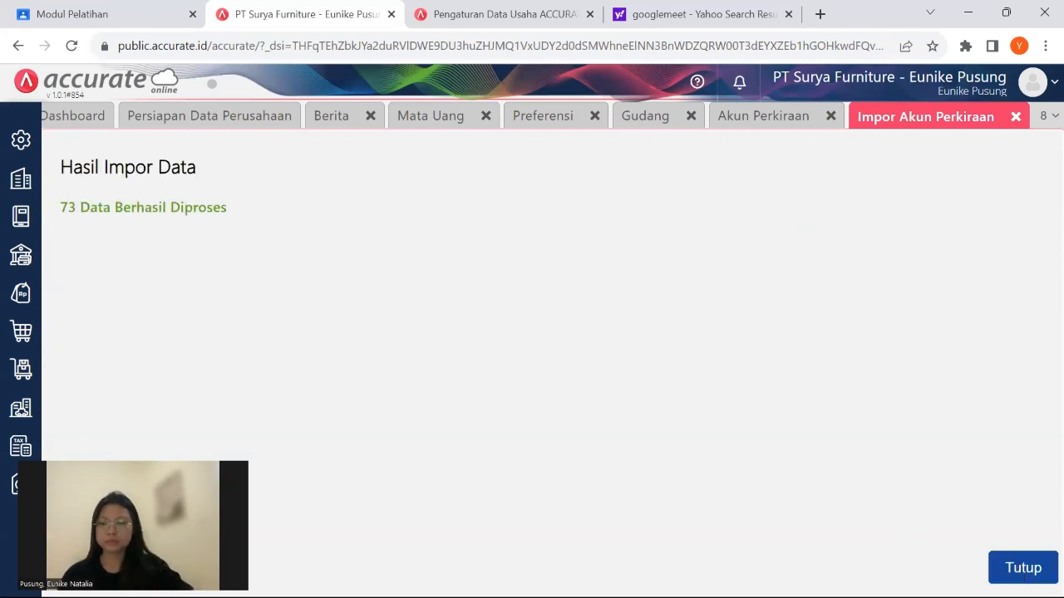
pyautogui.click(1012, 569)
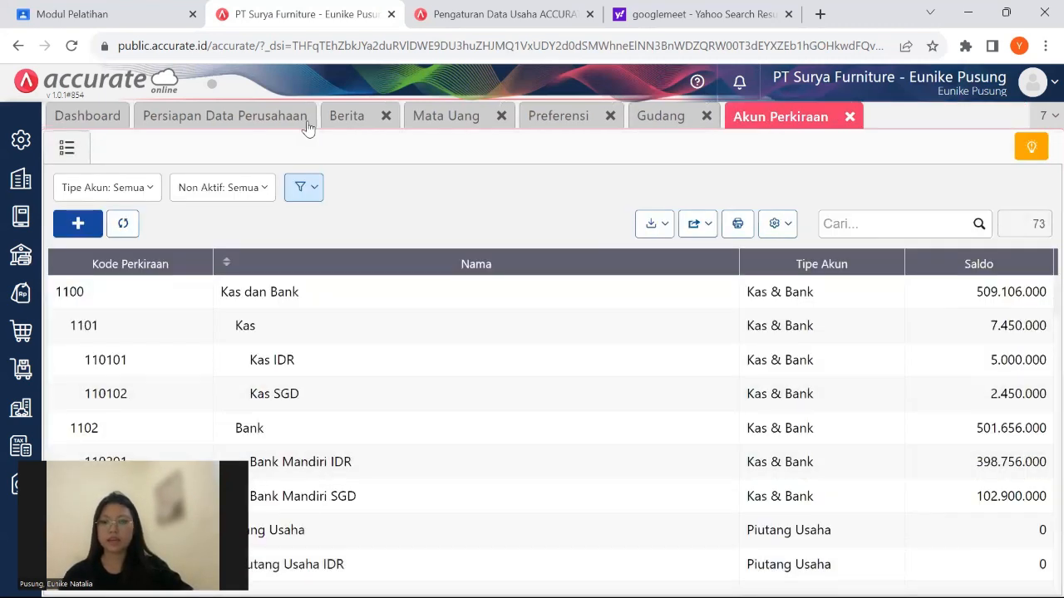
# Close the Akun Perkiraan, Gudang, Preferensi, Mata Uang and Berita pages to return to Persiapan Data Perusahaan.
pyautogui.click(850, 116)
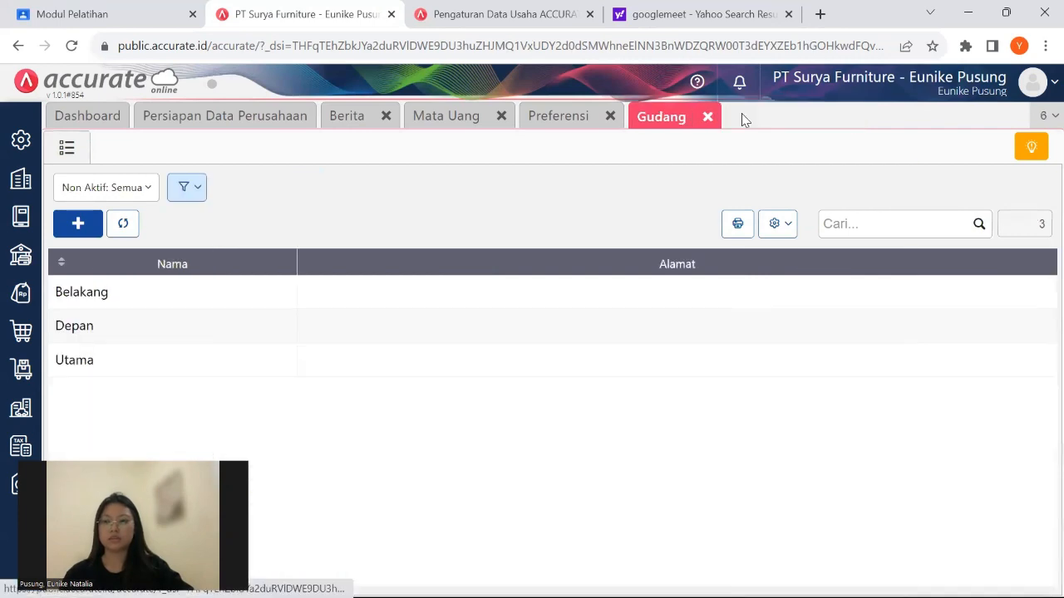
pyautogui.click(707, 117)
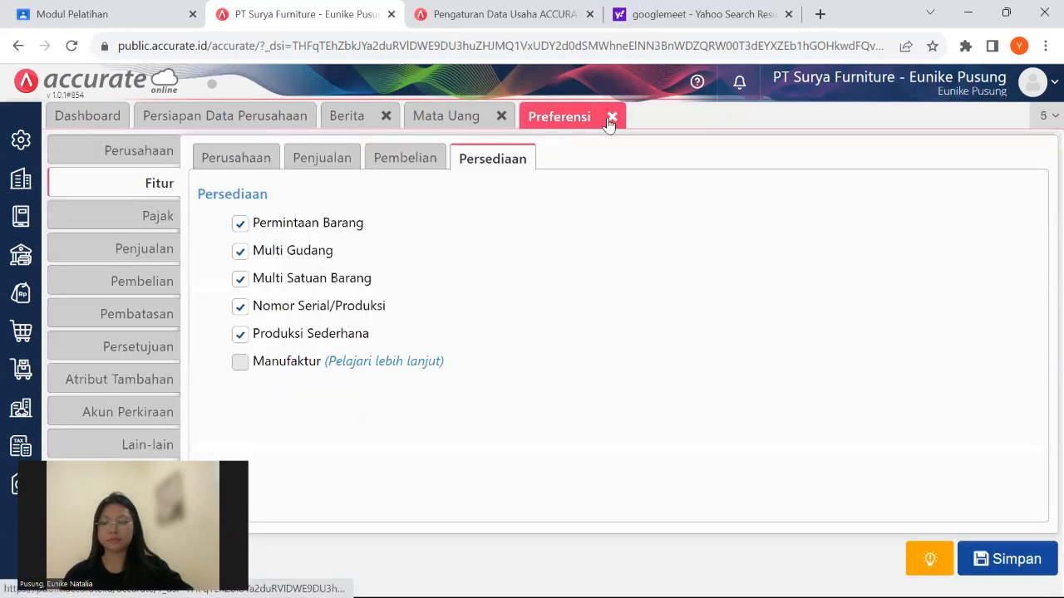
pyautogui.click(610, 117)
pyautogui.click(504, 117)
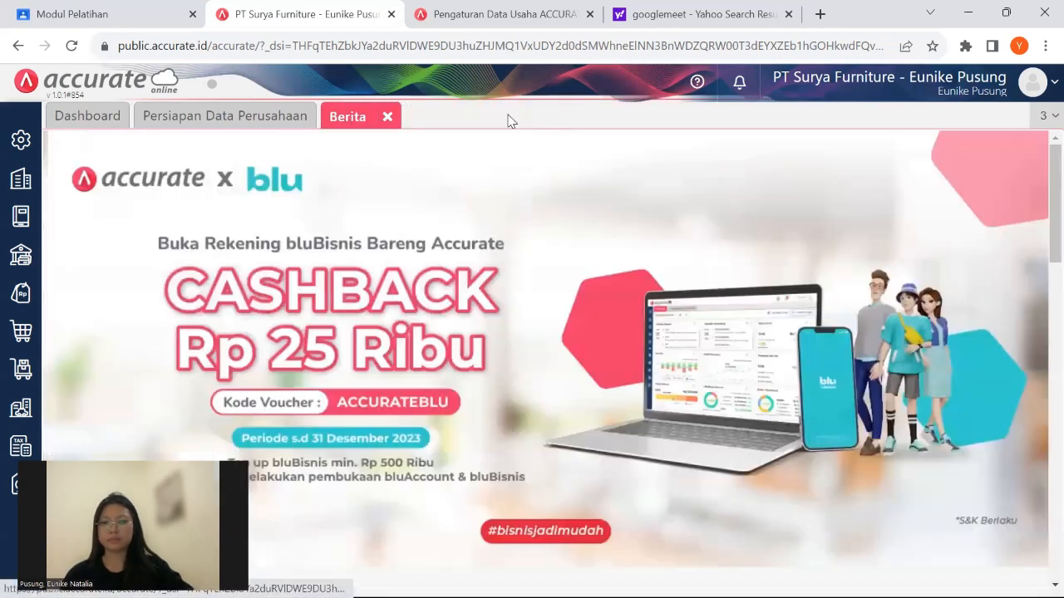
pyautogui.click(387, 117)
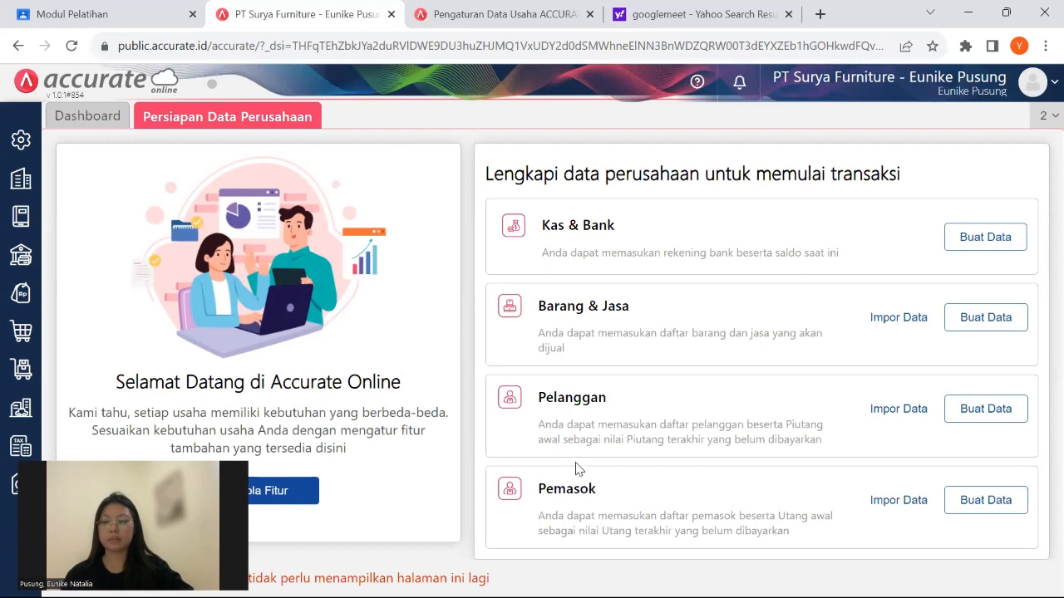
# Start the Barang & Jasa import and upload 4.Daftar Barang from the Data Excel_Surya Furniture (Revisi) folder in Documents.
pyautogui.click(894, 320)
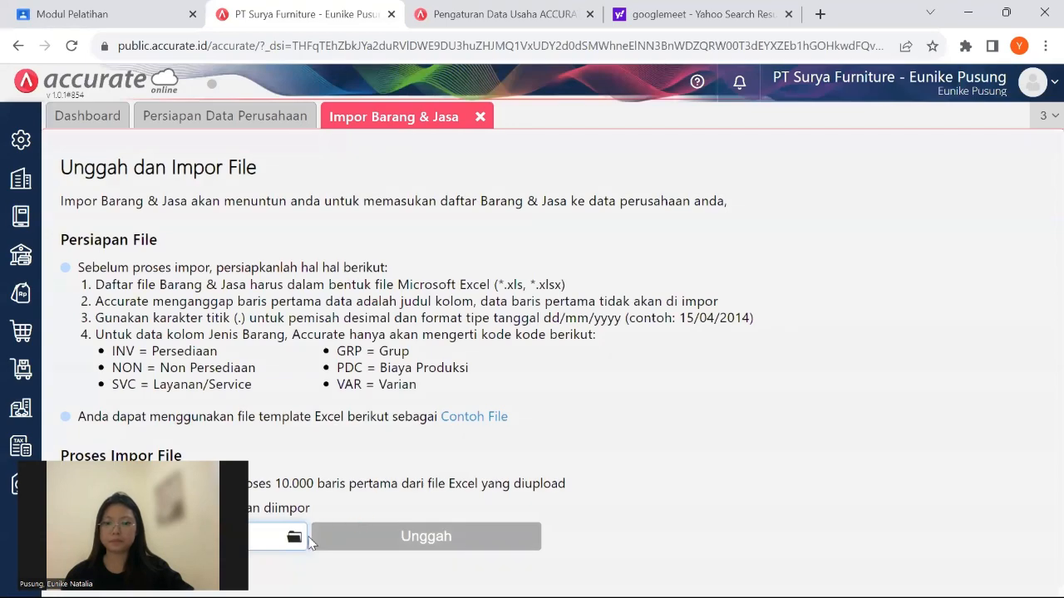
pyautogui.click(294, 537)
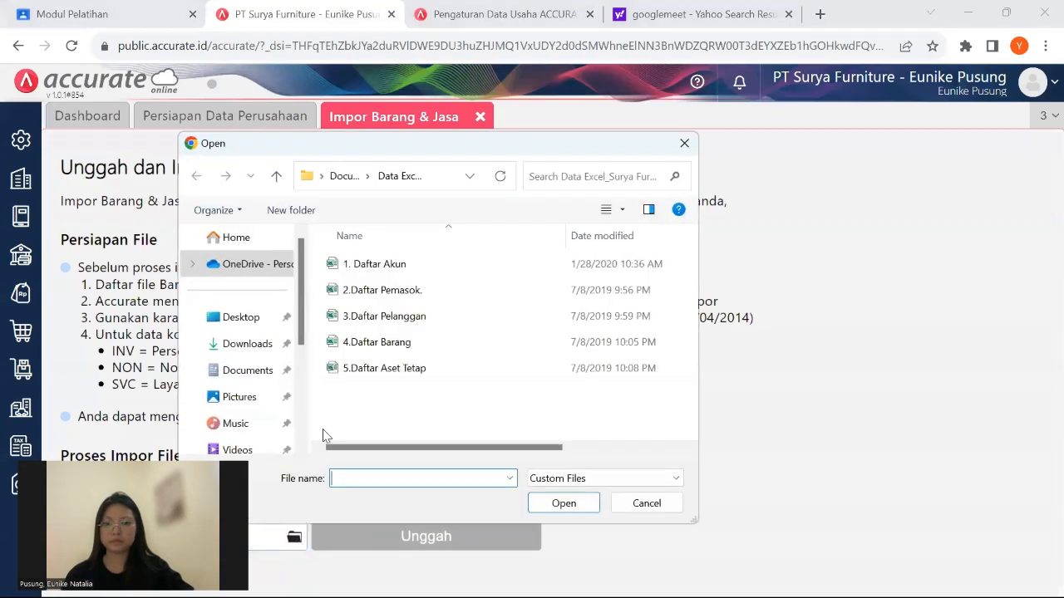
pyautogui.click(240, 369)
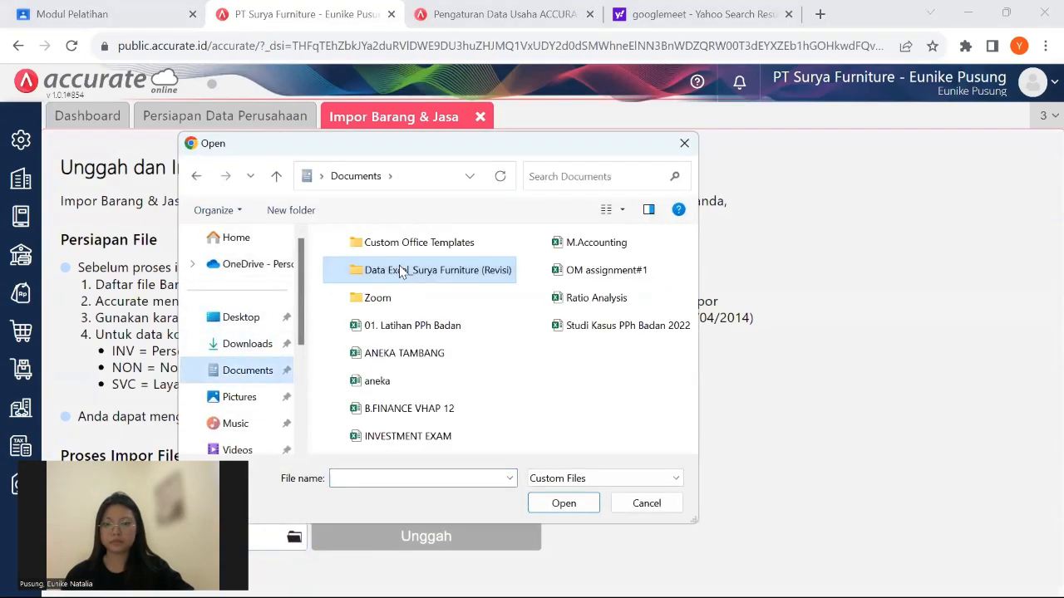
pyautogui.doubleClick(418, 273)
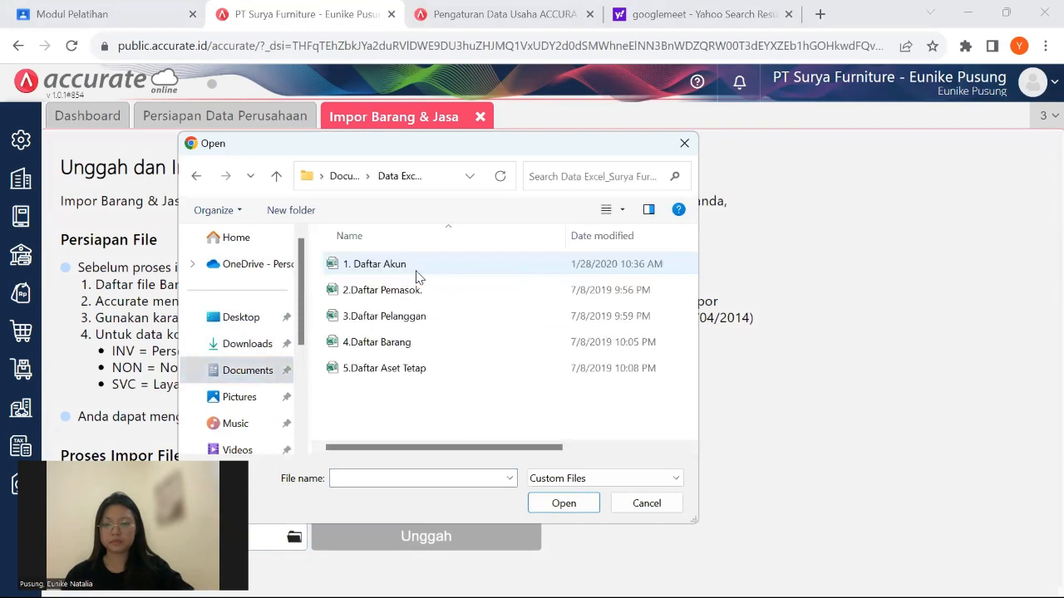
pyautogui.doubleClick(411, 346)
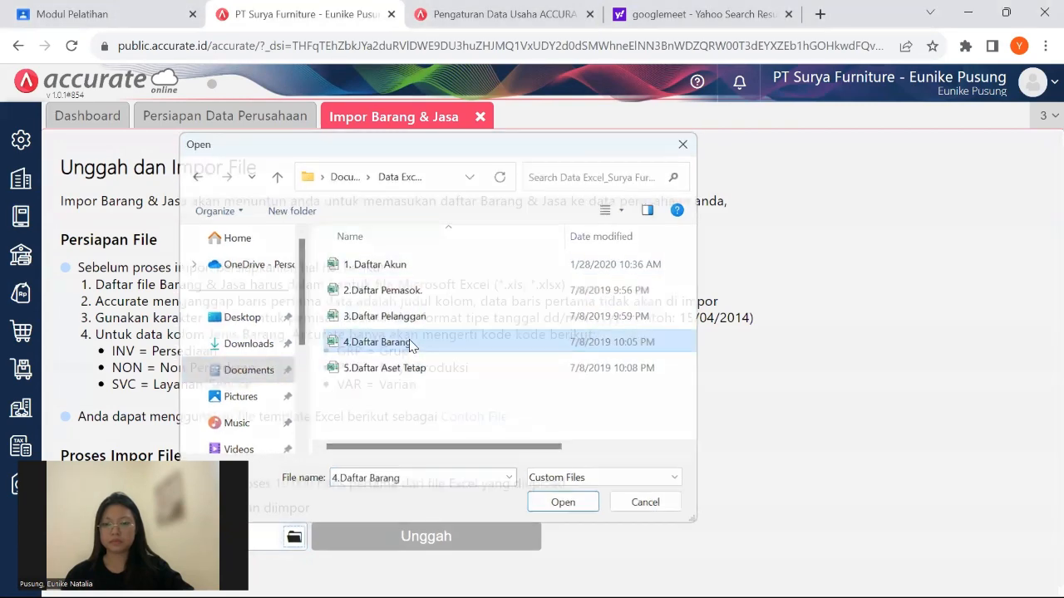
pyautogui.click(461, 540)
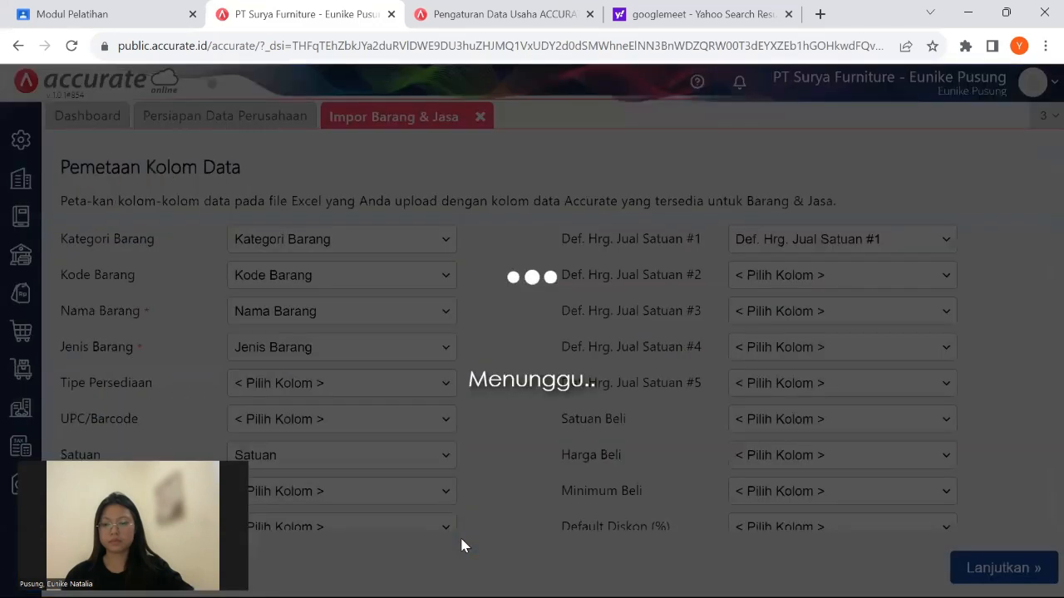
# Accept the item column mapping, enable updating existing data with added opening balances, run the import and close its result.
pyautogui.click(974, 572)
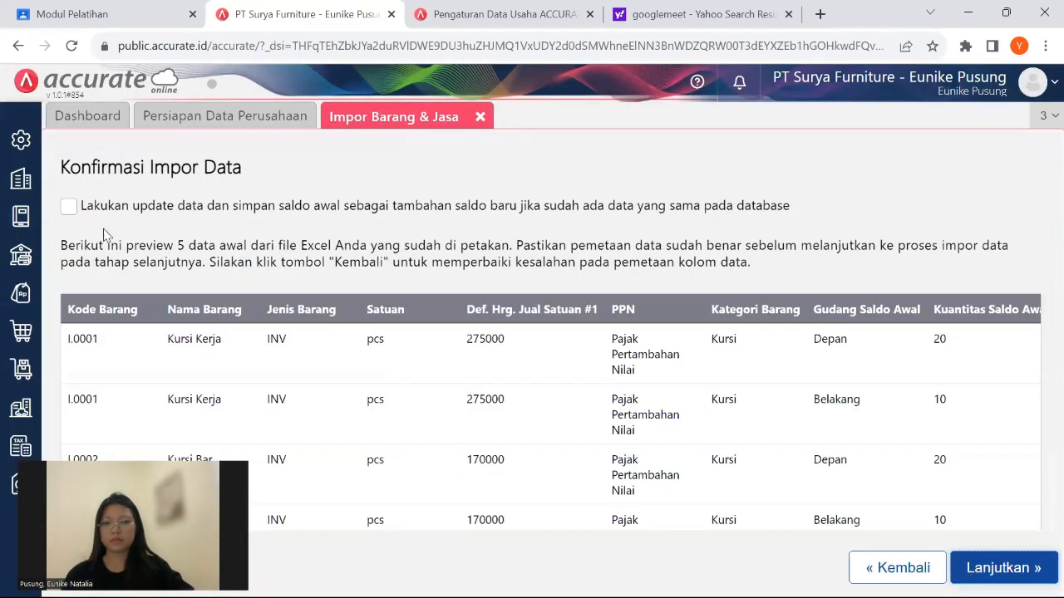
pyautogui.click(69, 207)
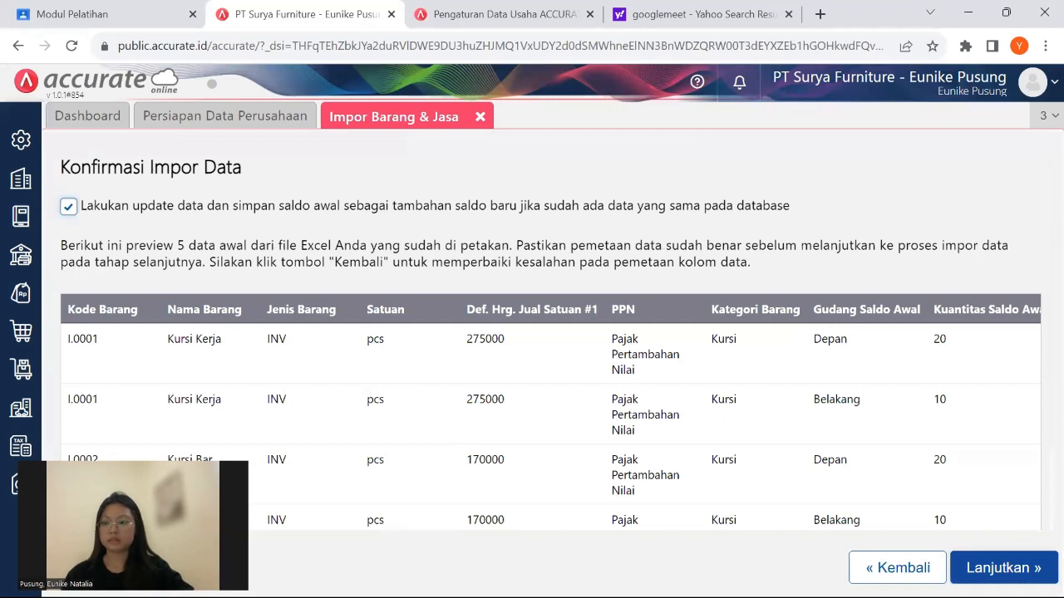
pyautogui.click(1006, 569)
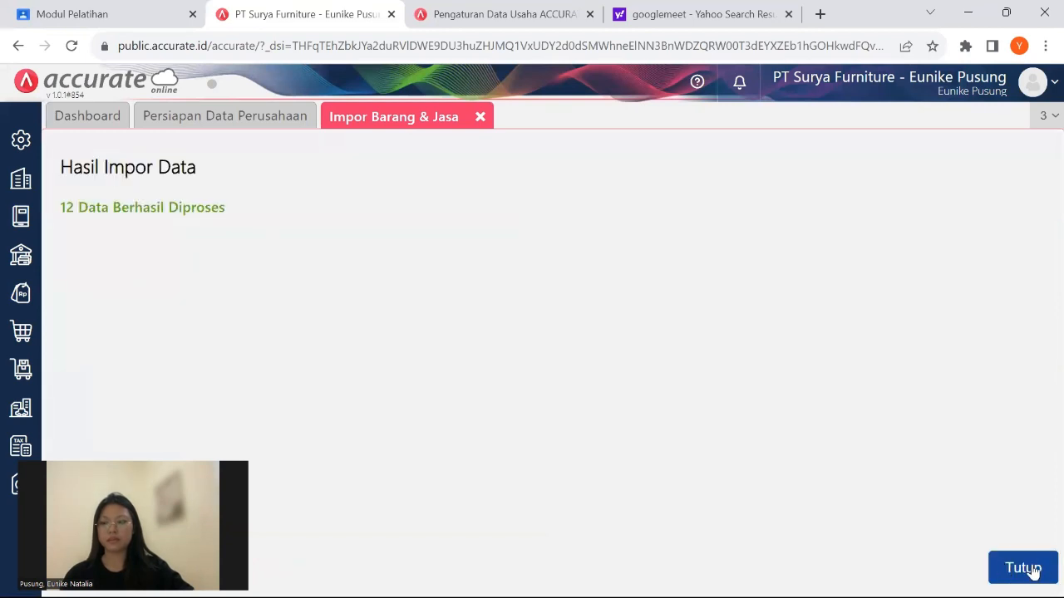
pyautogui.click(1030, 569)
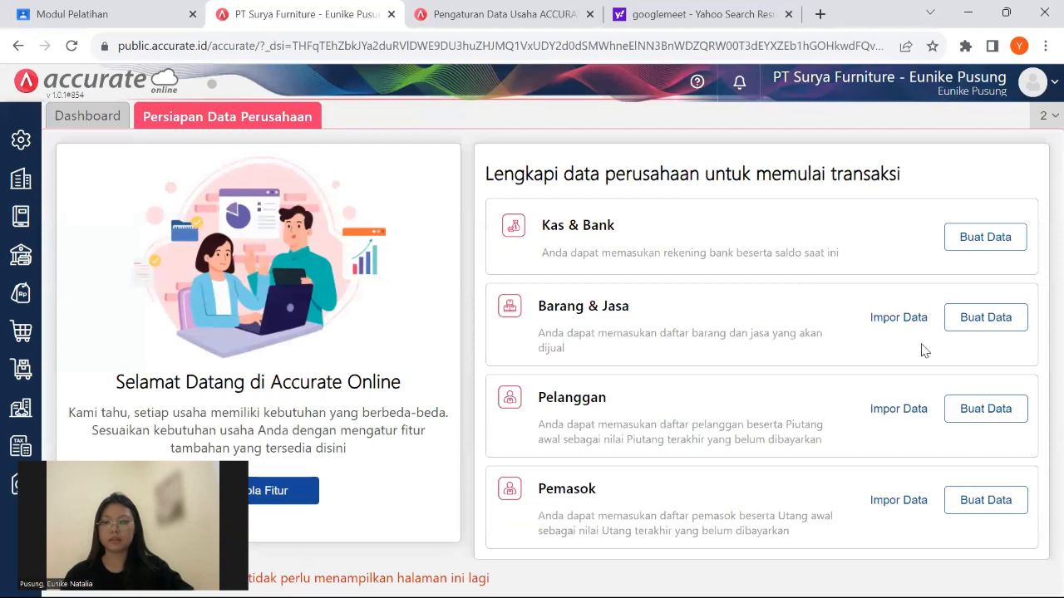
# Start the Pelanggan import and upload 3.Daftar Pelanggan from the Data Excel_Surya Furniture (Revisi) folder in Documents.
pyautogui.click(895, 412)
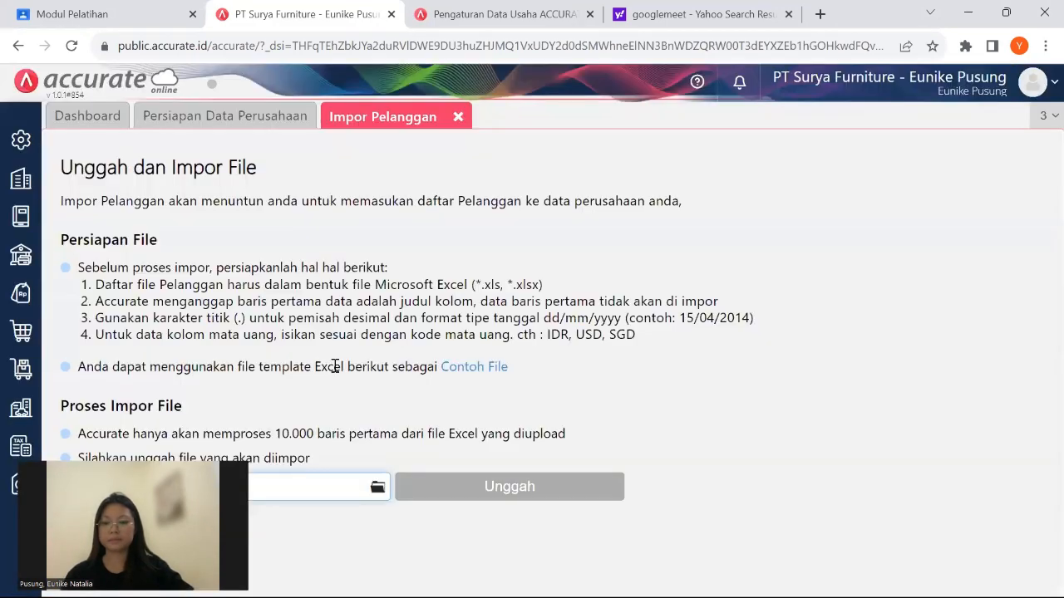
pyautogui.click(378, 487)
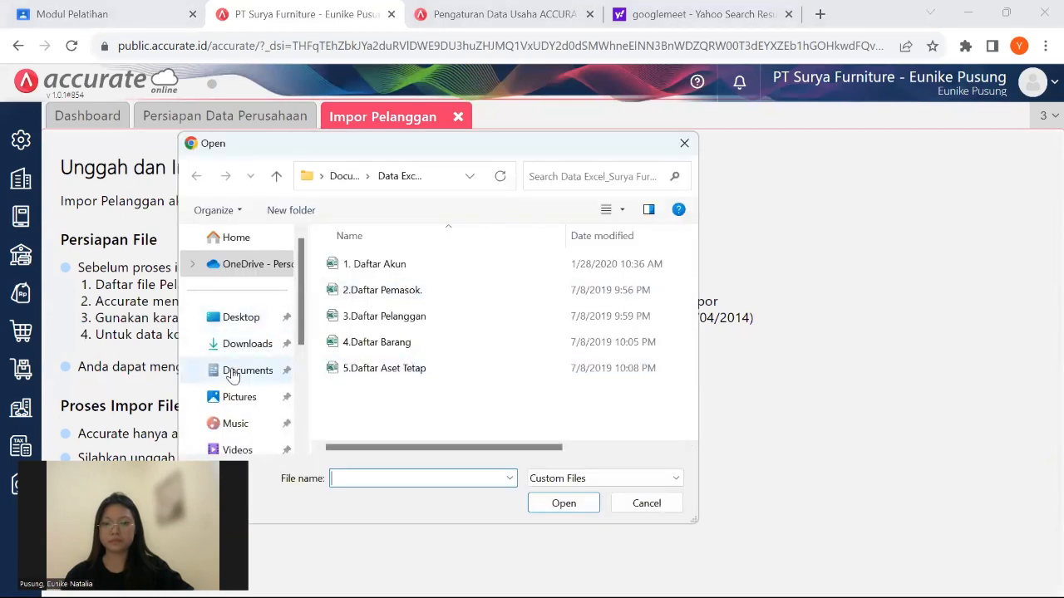
pyautogui.click(233, 372)
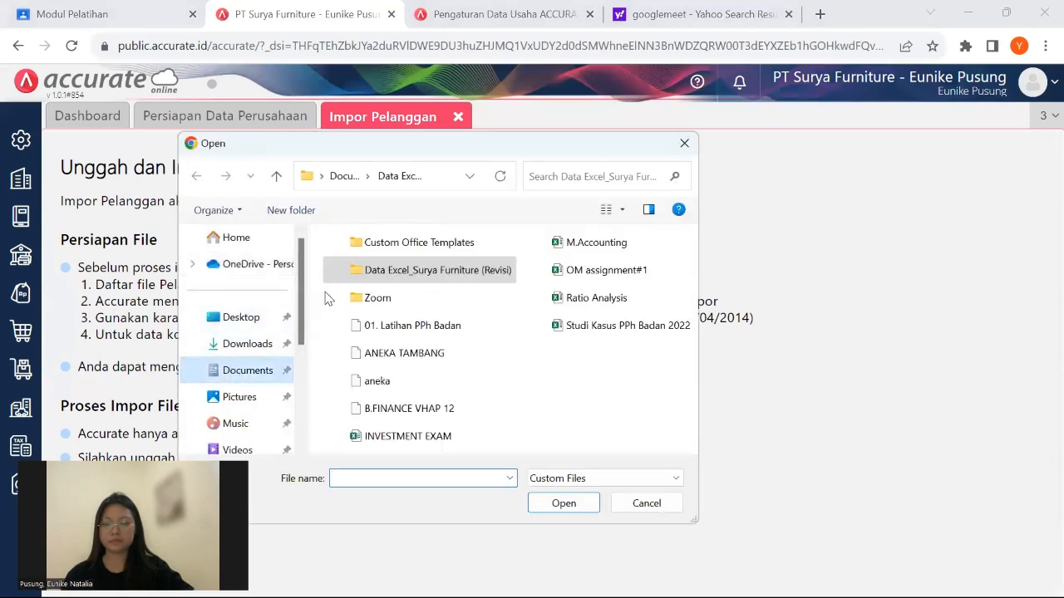
pyautogui.doubleClick(401, 277)
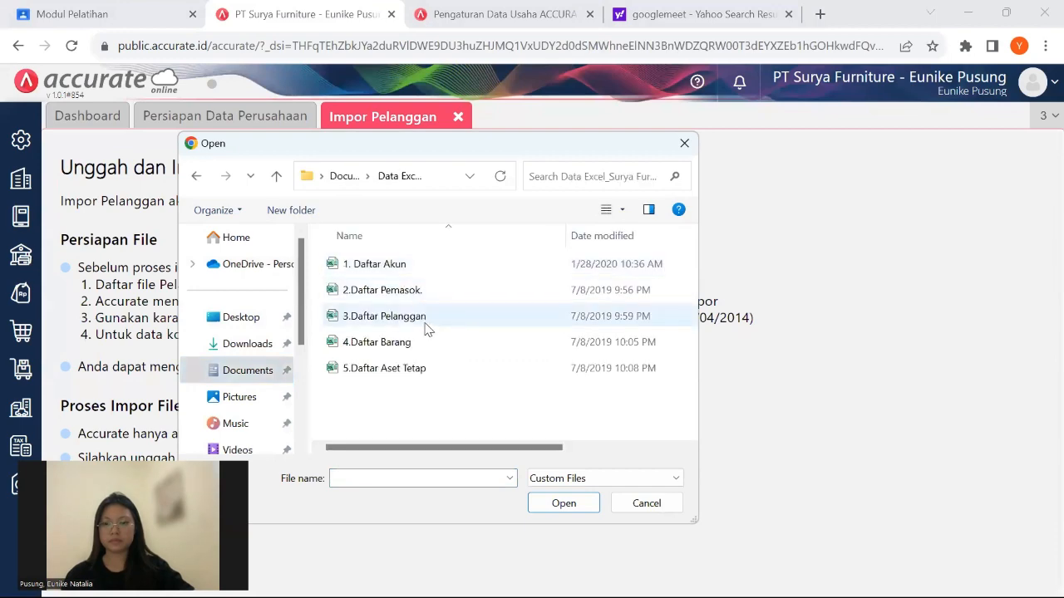
pyautogui.doubleClick(424, 322)
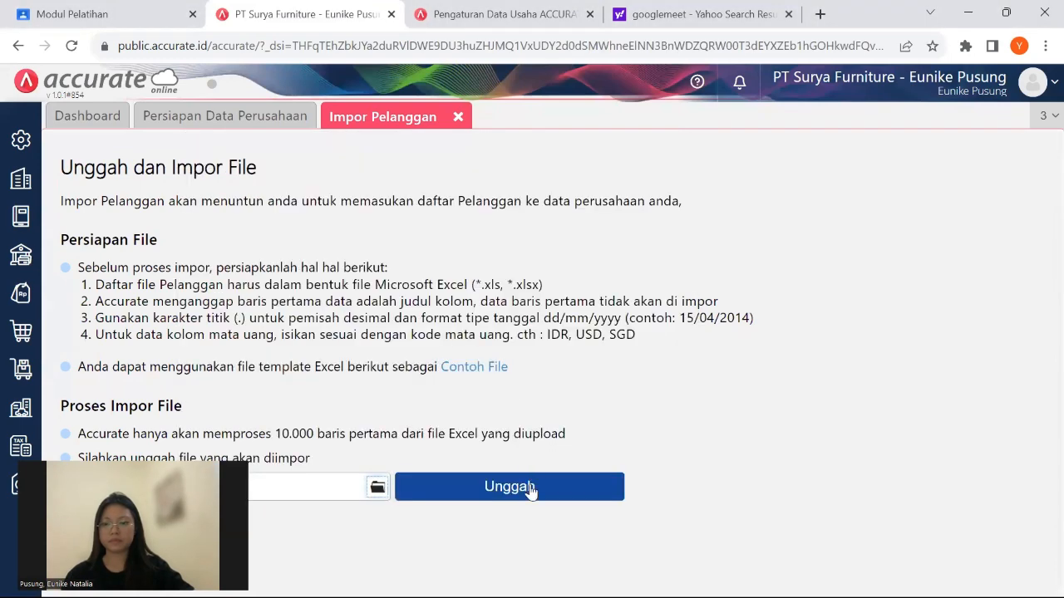
pyautogui.click(532, 488)
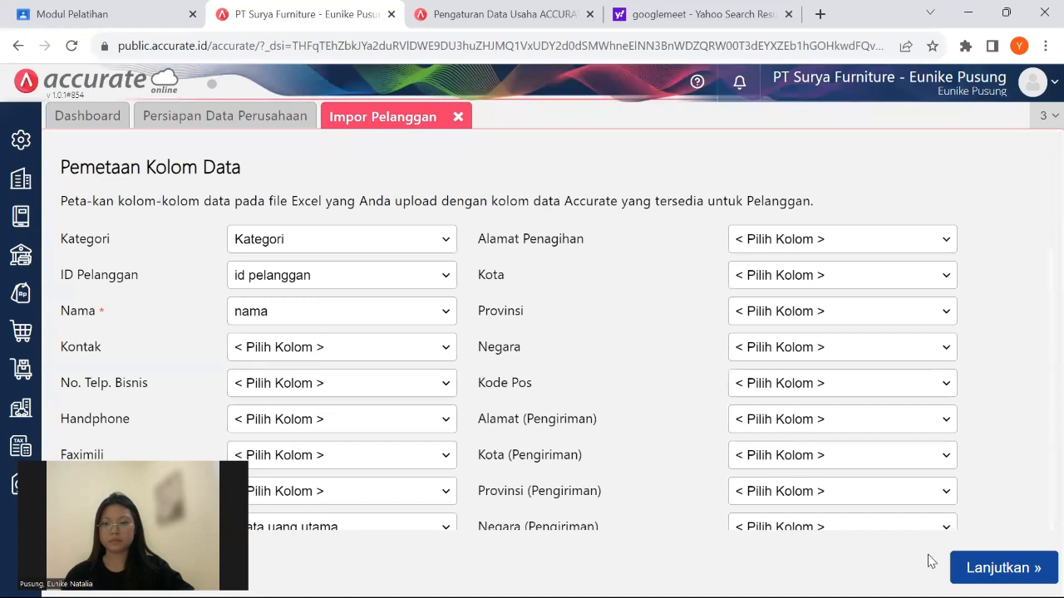
# Accept the customer column mapping, enable updating existing data with added opening balances, run the import and close its result.
pyautogui.click(1004, 568)
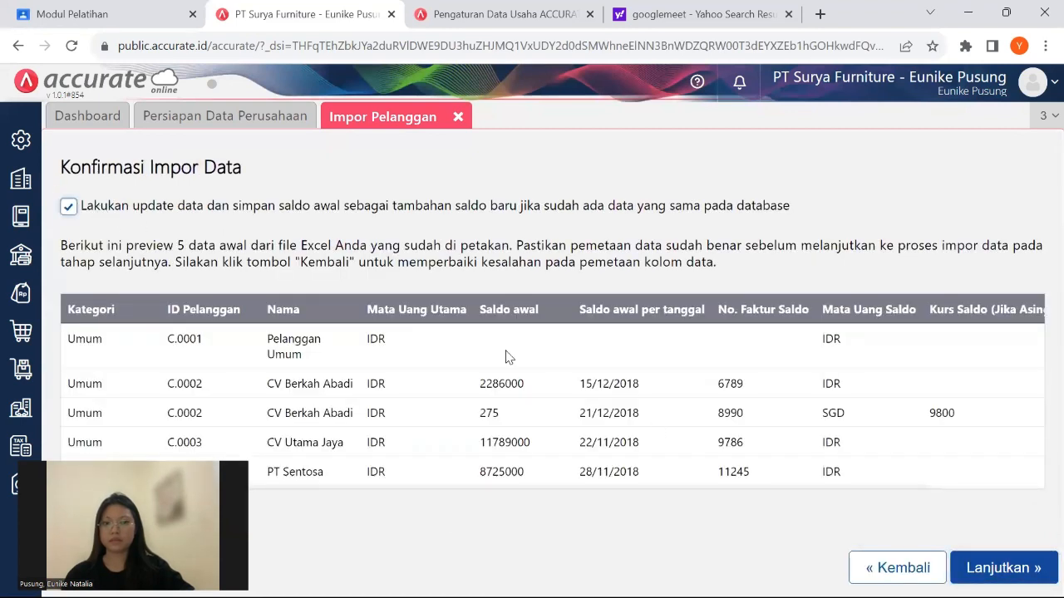
pyautogui.click(1025, 566)
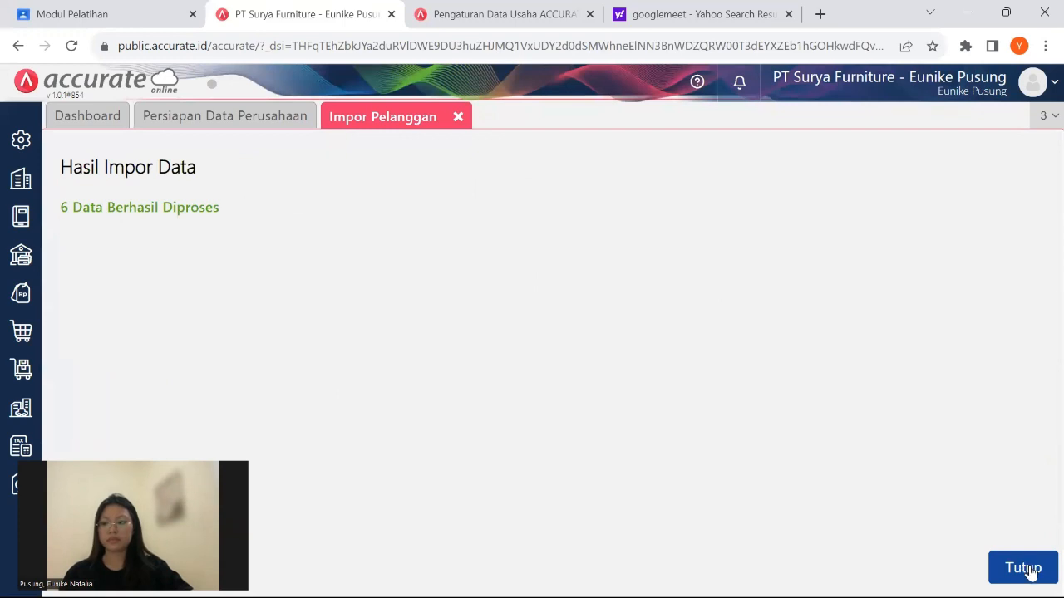
pyautogui.click(1029, 570)
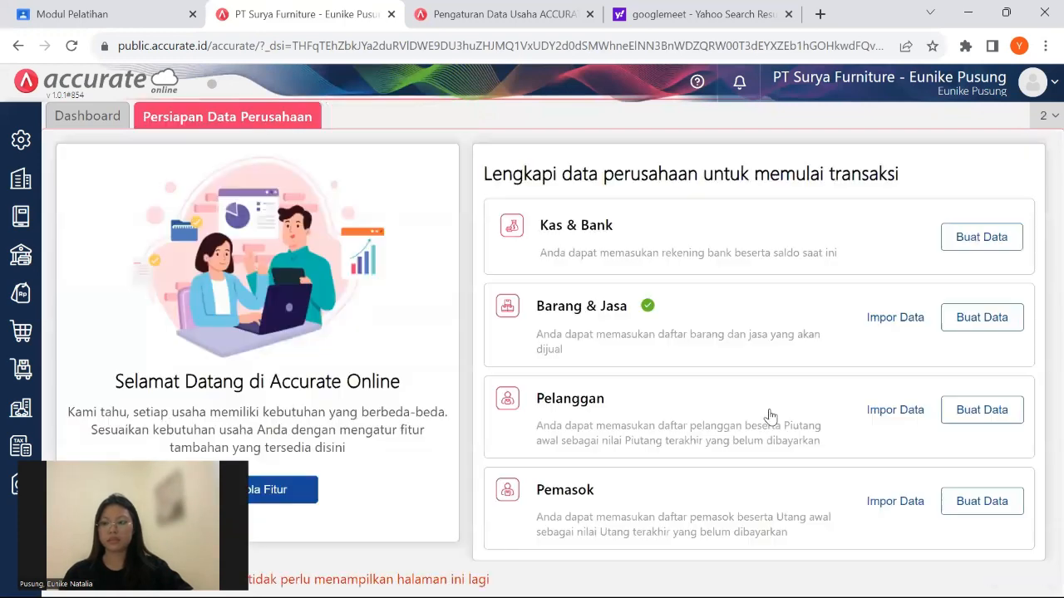
# Start the Pemasok import and upload 2.Daftar Pemasok from the Data Excel_Surya Furniture (Revisi) folder in Documents.
pyautogui.click(895, 503)
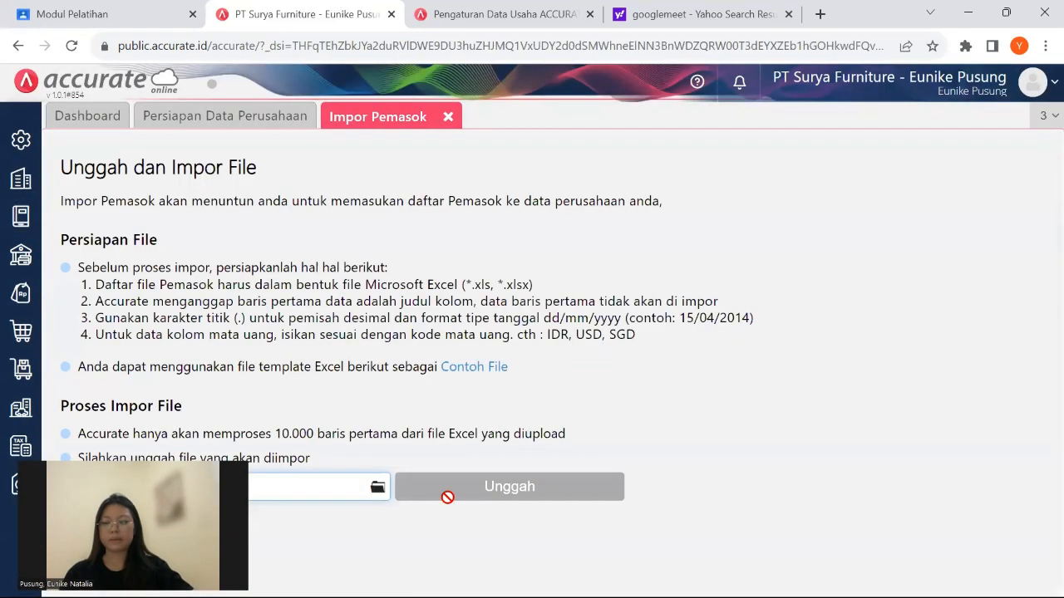
pyautogui.click(374, 492)
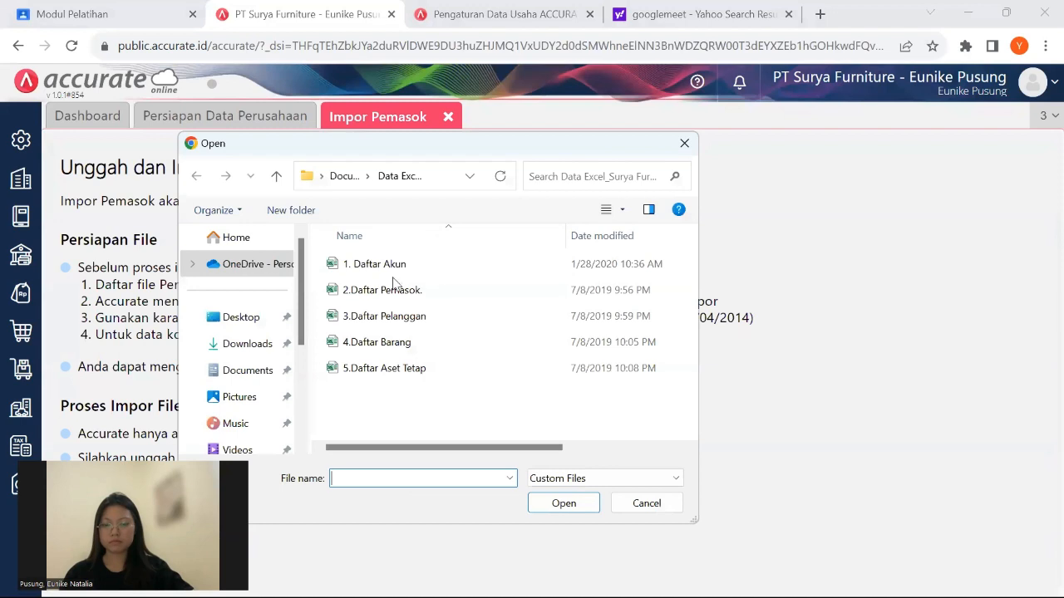
pyautogui.click(262, 371)
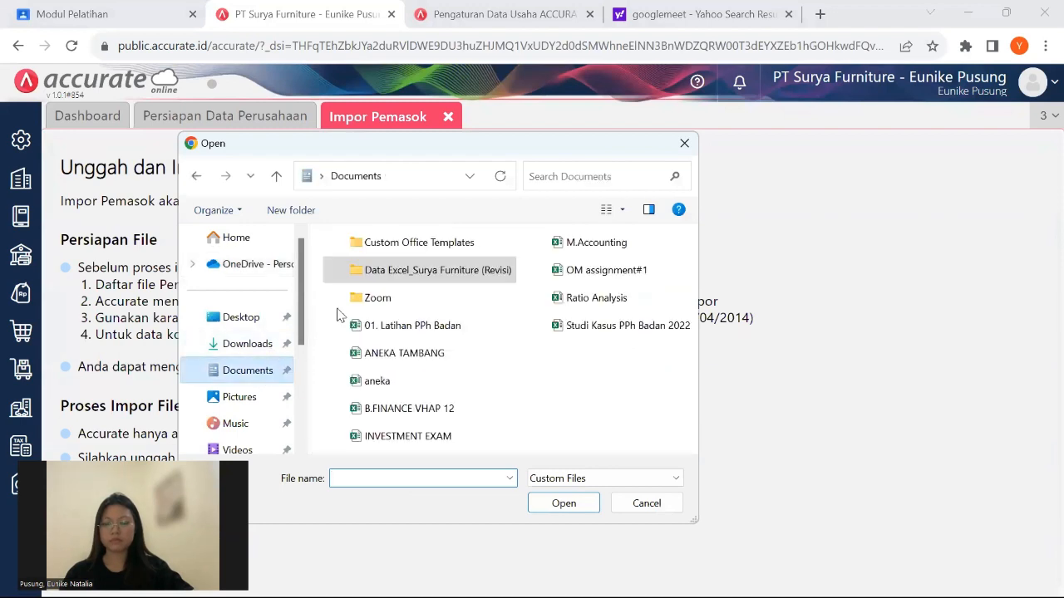
pyautogui.doubleClick(433, 274)
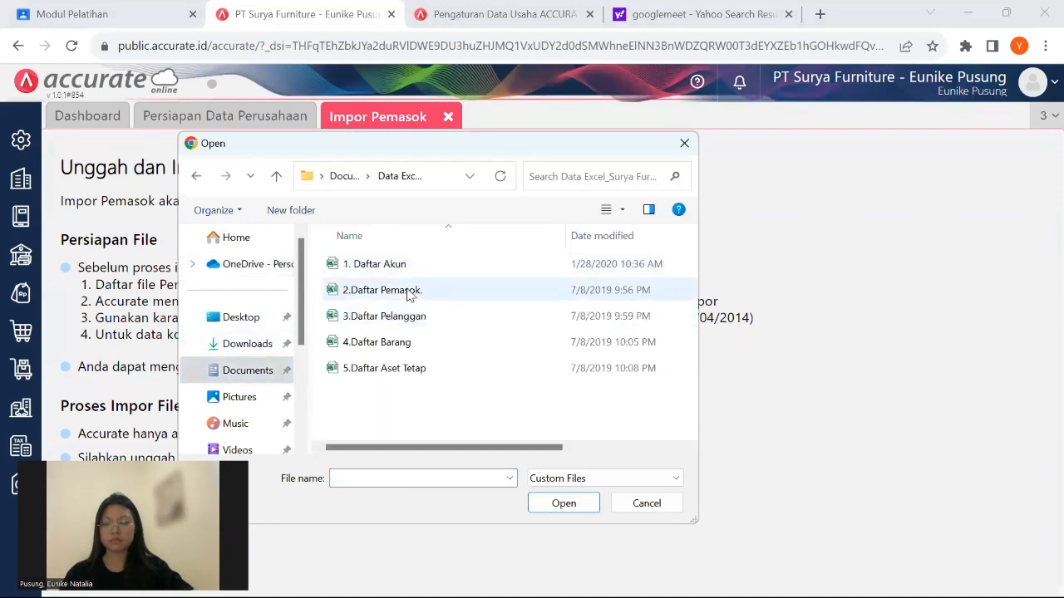
pyautogui.doubleClick(408, 296)
pyautogui.click(506, 491)
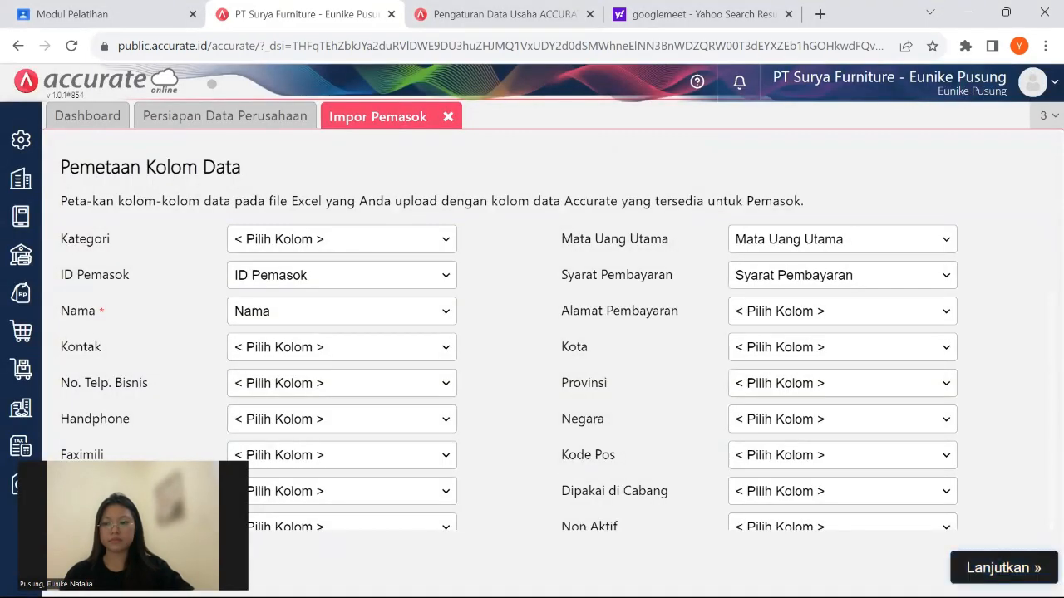
# Accept the supplier column mapping, enable updating existing data with added opening balances, run the import and close its result.
pyautogui.click(1004, 568)
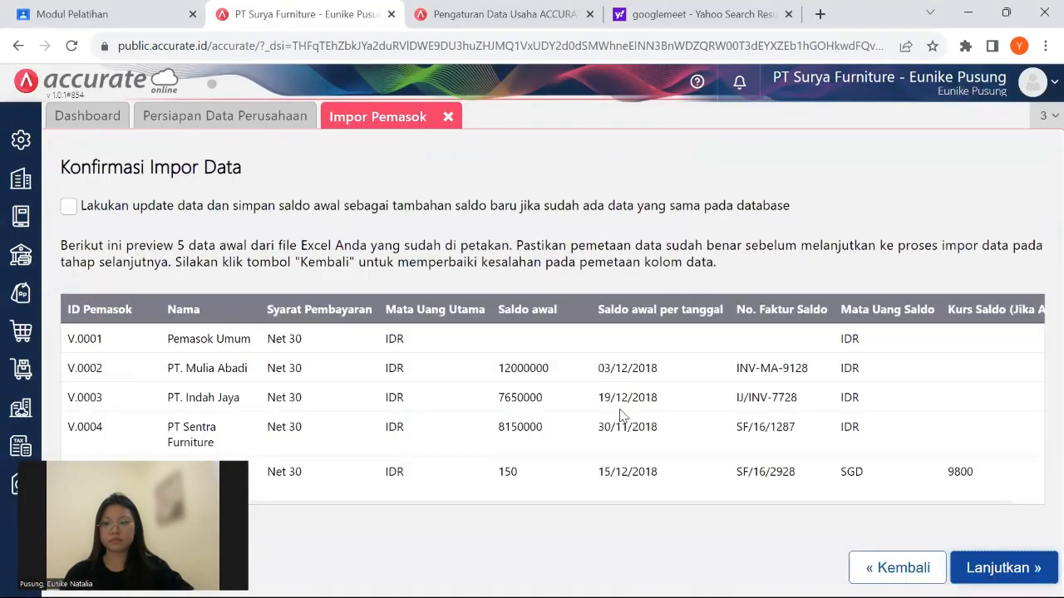
pyautogui.click(266, 206)
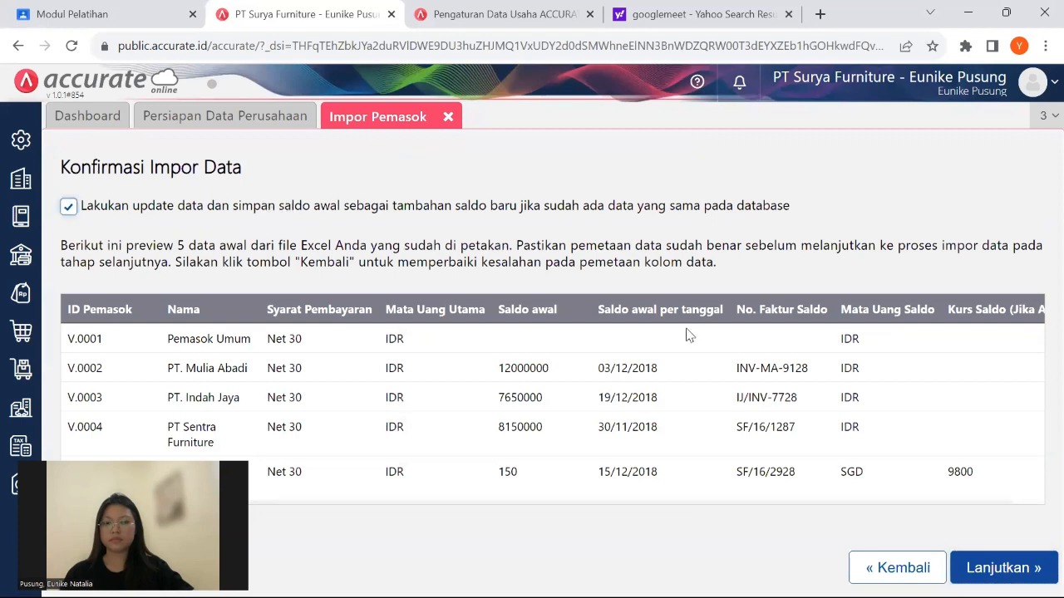
pyautogui.click(981, 572)
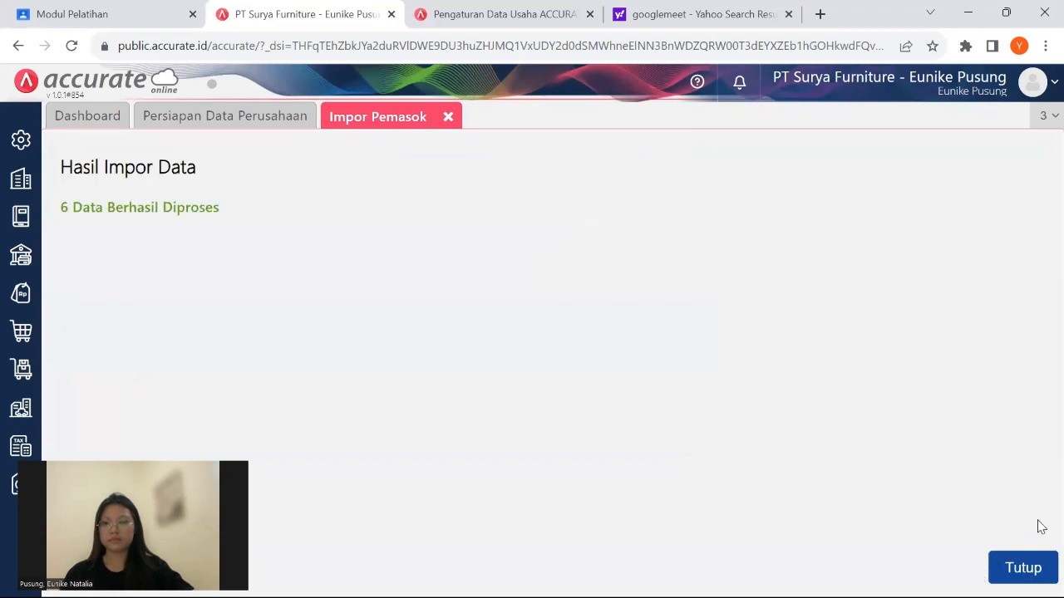
pyautogui.click(1027, 572)
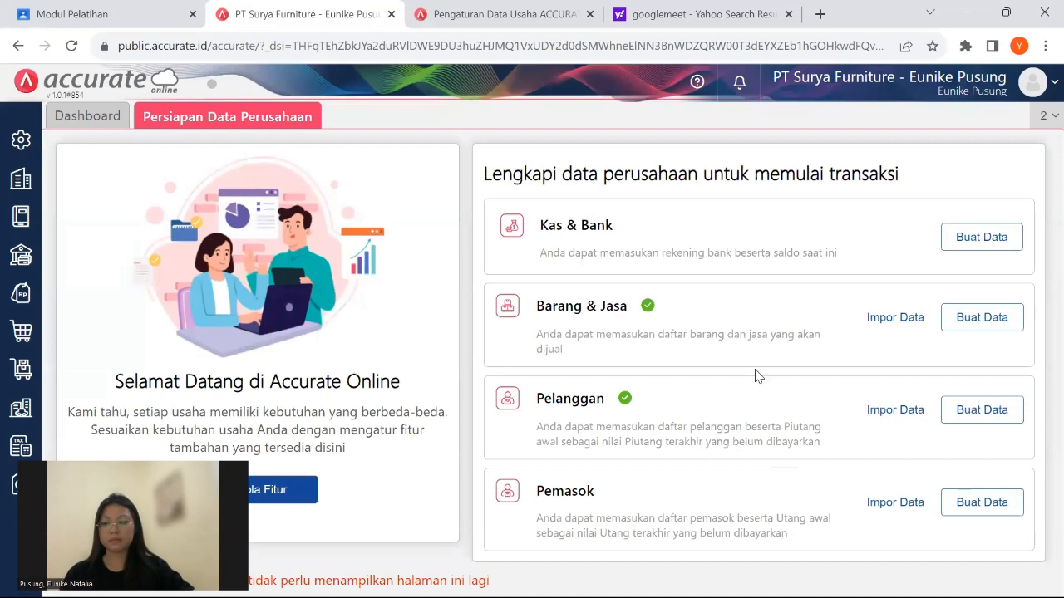
pyautogui.moveTo(73, 15); pyautogui.dragTo(503, 299)
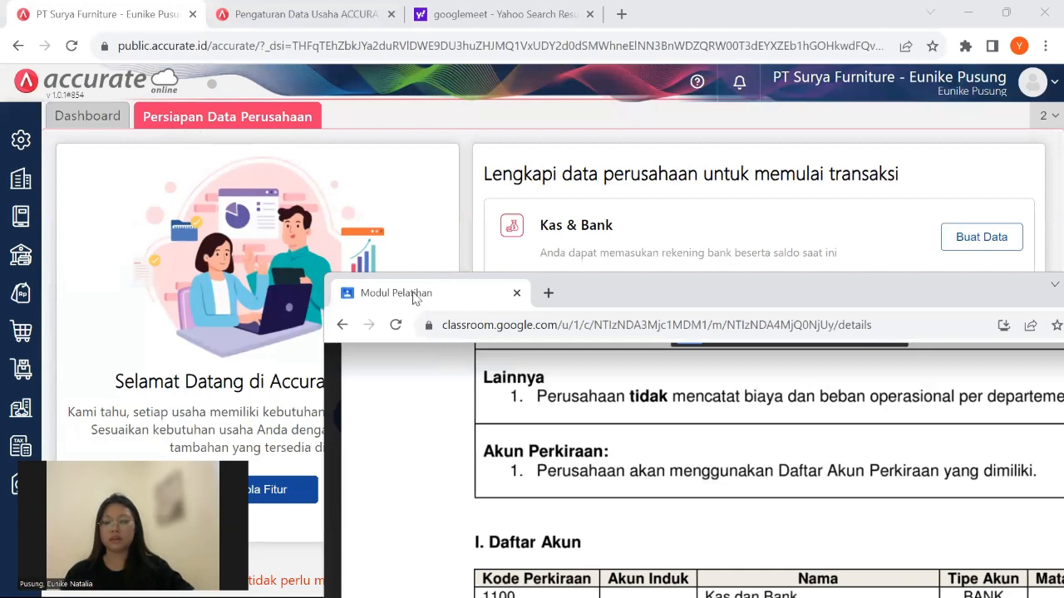
pyautogui.moveTo(415, 295); pyautogui.dragTo(78, 34)
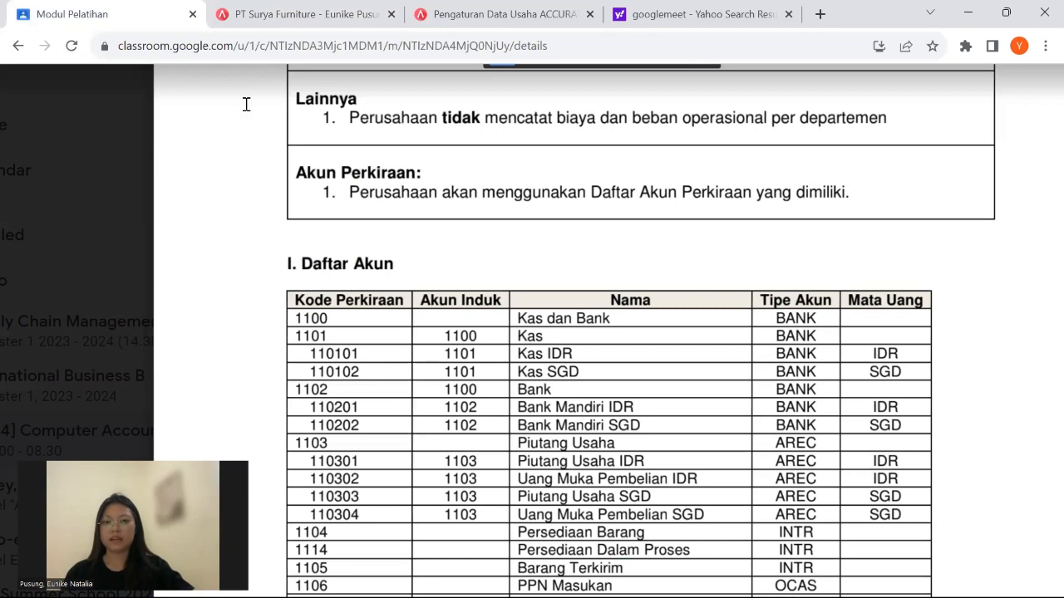
pyautogui.click(283, 17)
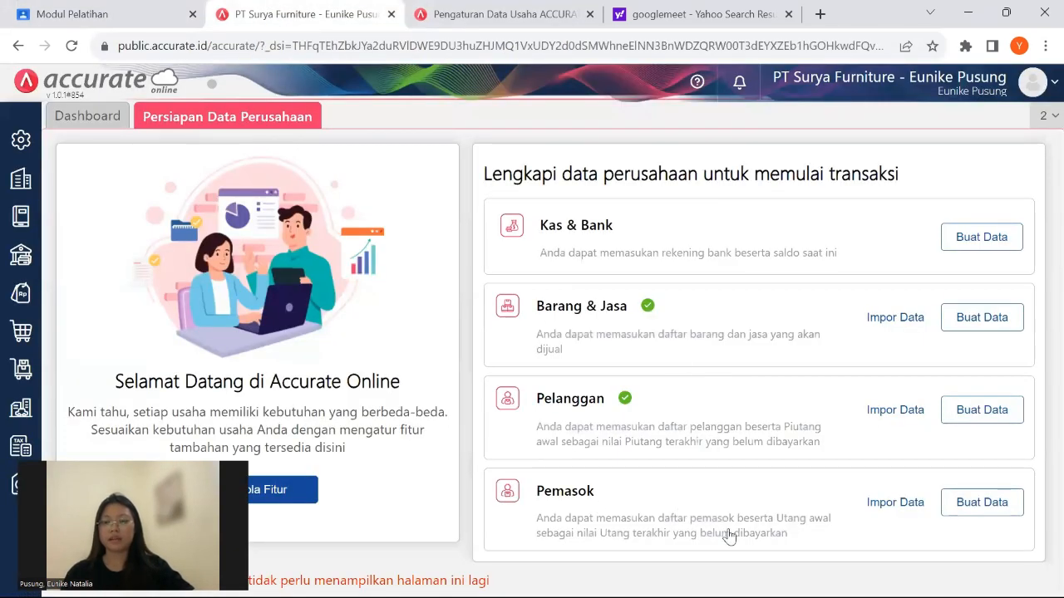
# Consult the Kategori Aset Tetap and Daftar Aset Tetap sections of the training module, then return to Accurate Online.
pyautogui.click(58, 14)
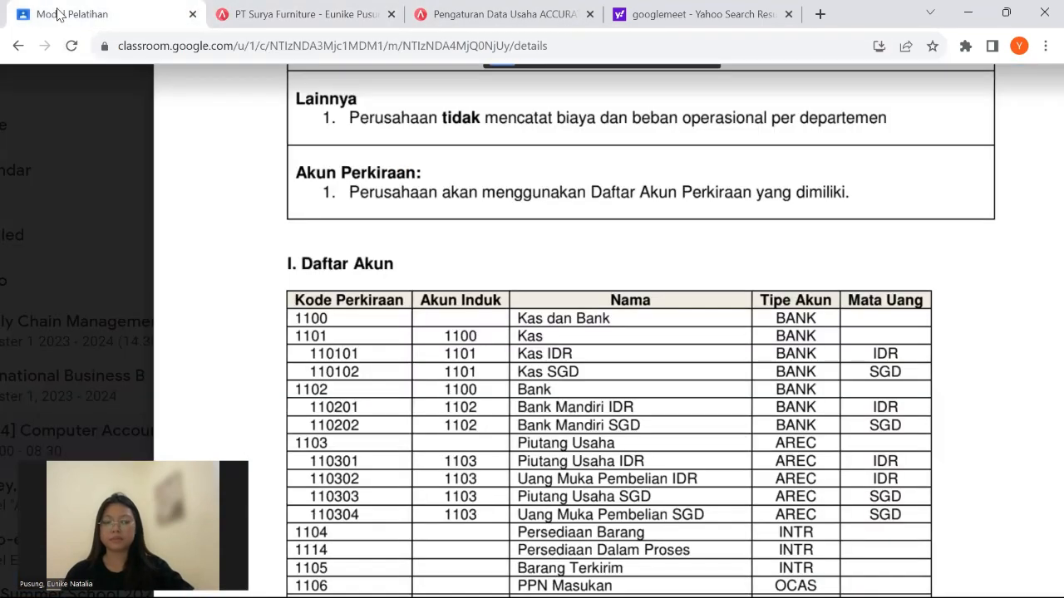
pyautogui.scroll(-20, 444, 427)
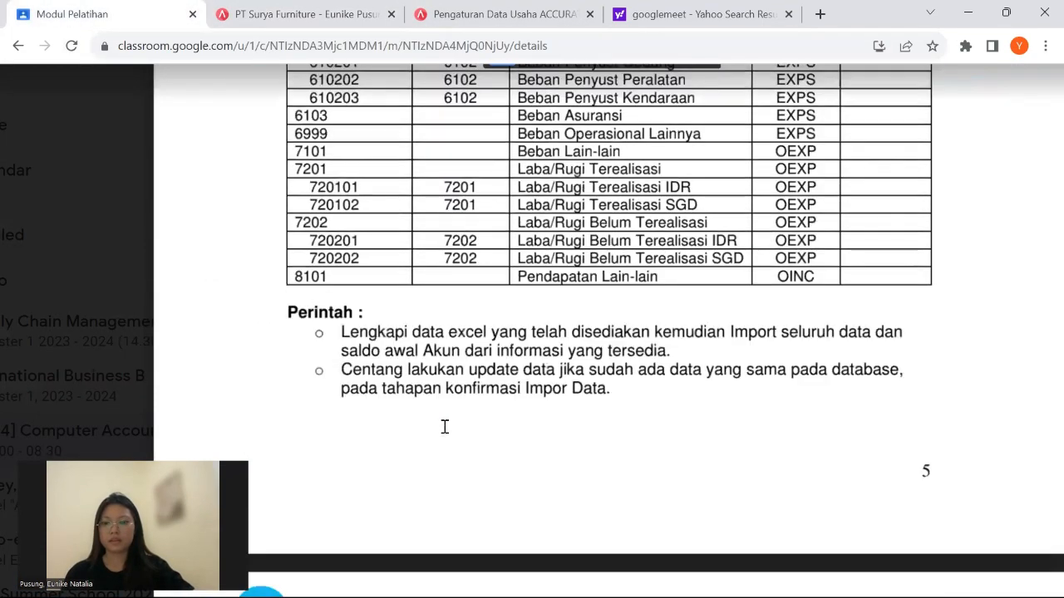
pyautogui.scroll(-10, 445, 426)
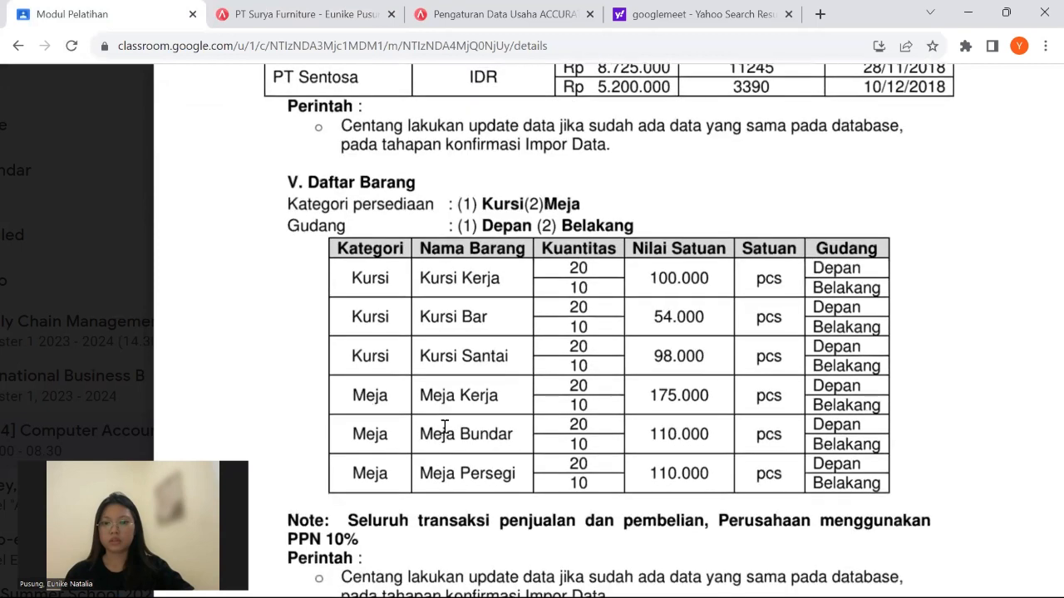
pyautogui.scroll(-4, 445, 427)
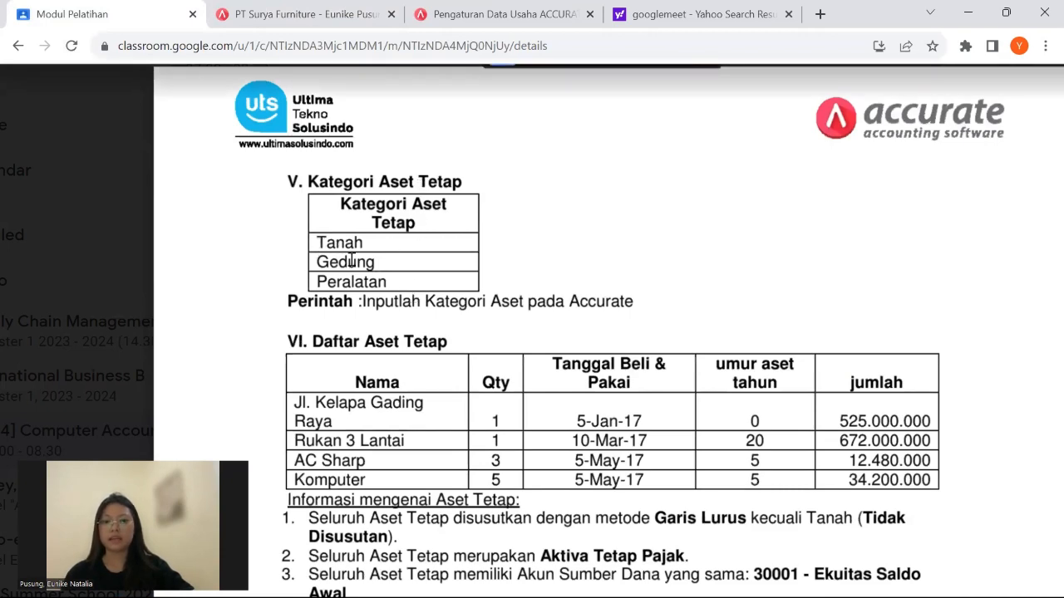
pyautogui.hotkey('ctrl', 'Tab')
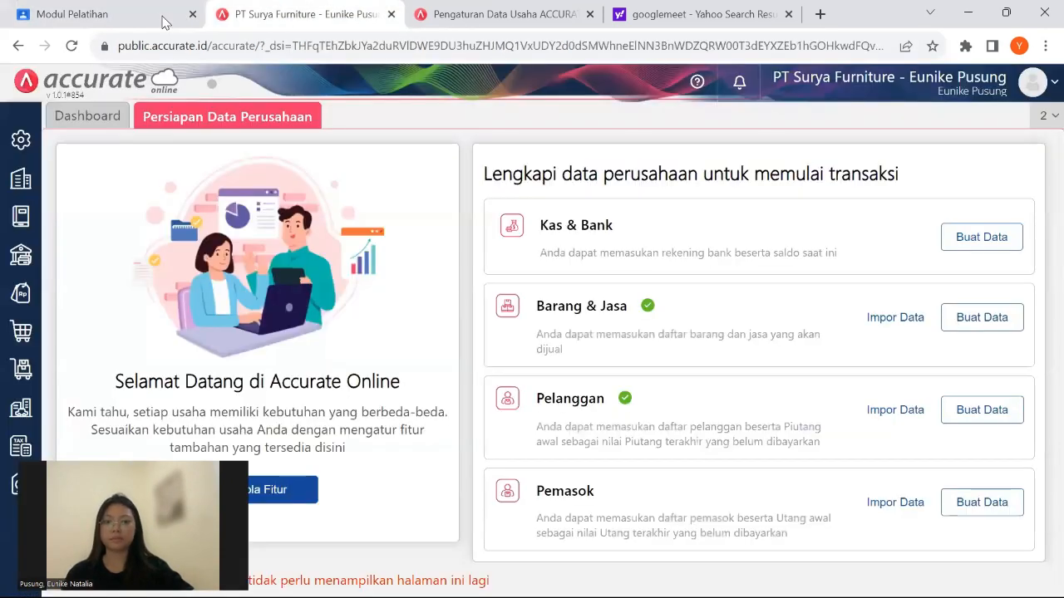
# Create and save a fixed asset category named Tanah, as listed in the training module.
pyautogui.click(8, 413)
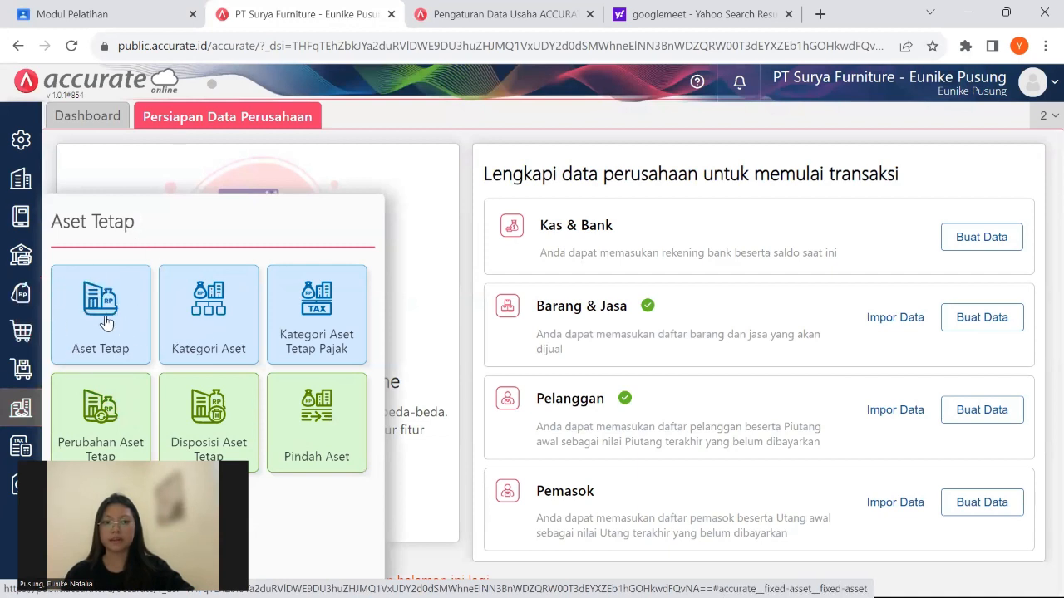
pyautogui.click(217, 344)
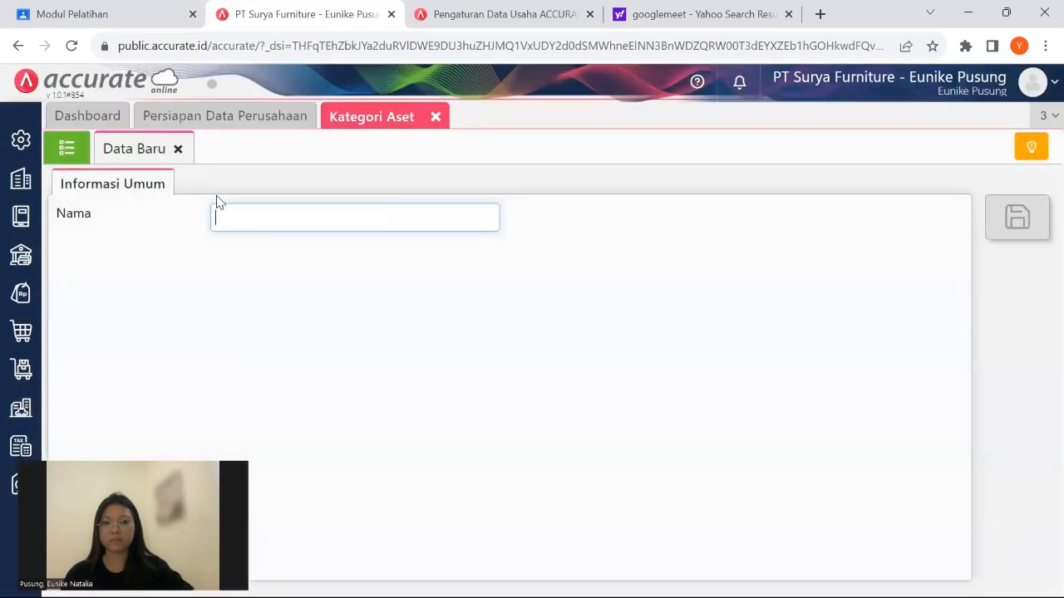
pyautogui.click(177, 151)
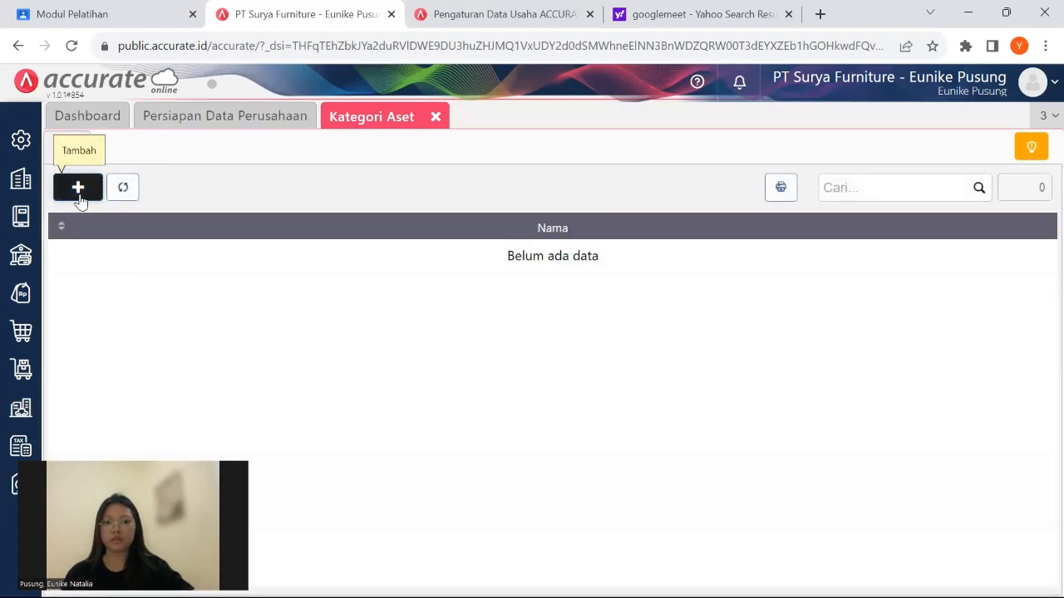
pyautogui.click(78, 189)
pyautogui.click(113, 18)
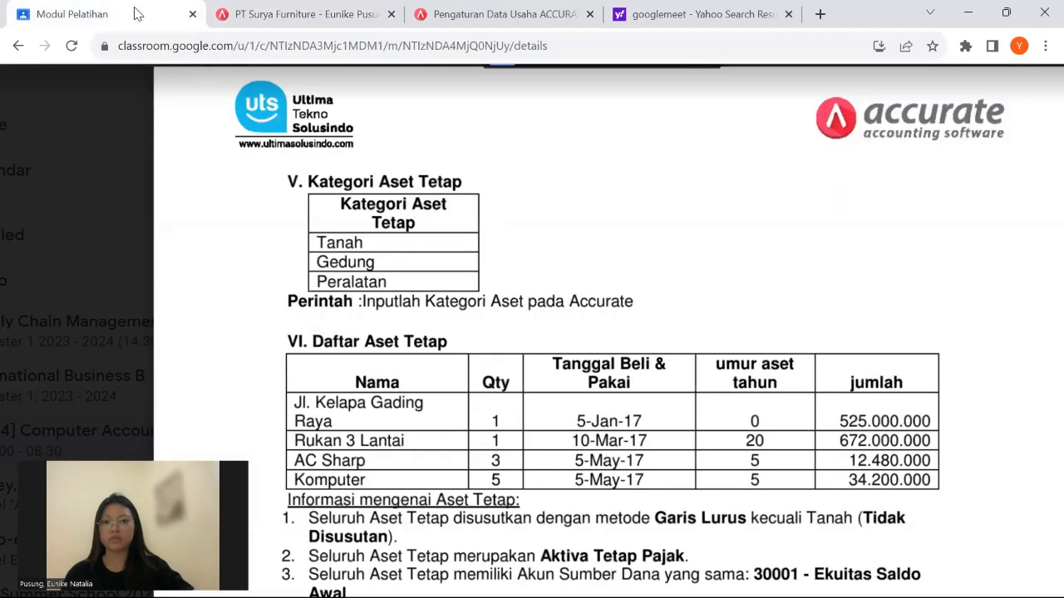
pyautogui.click(287, 14)
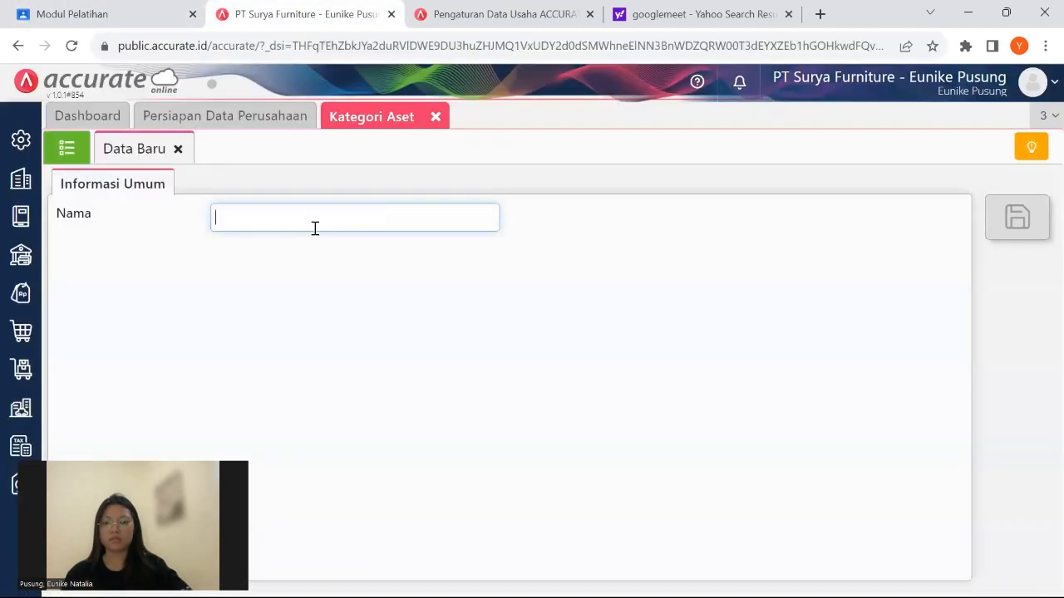
pyautogui.write('Tana')
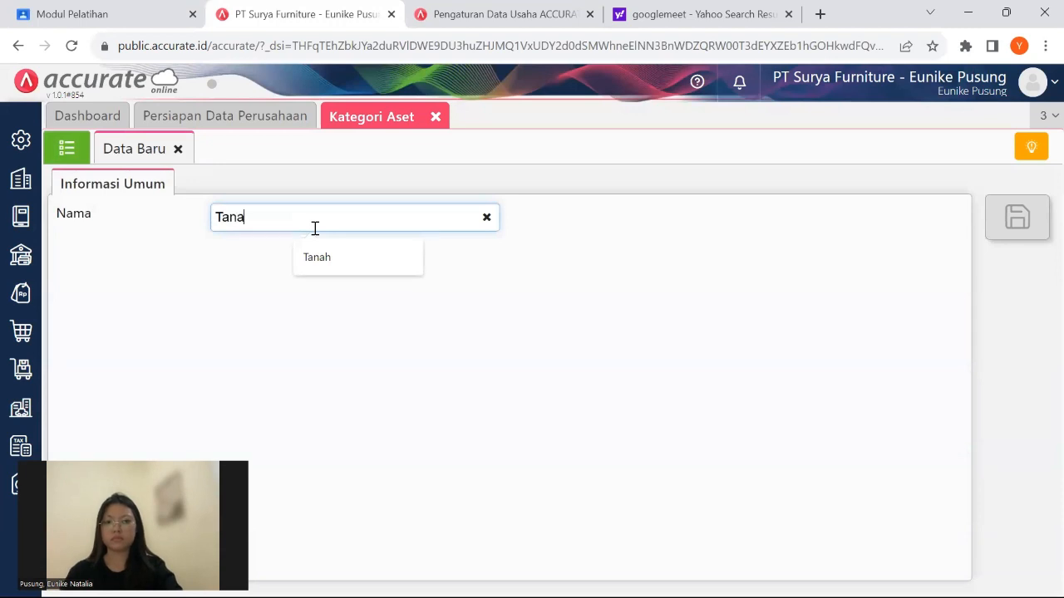
pyautogui.write('h')
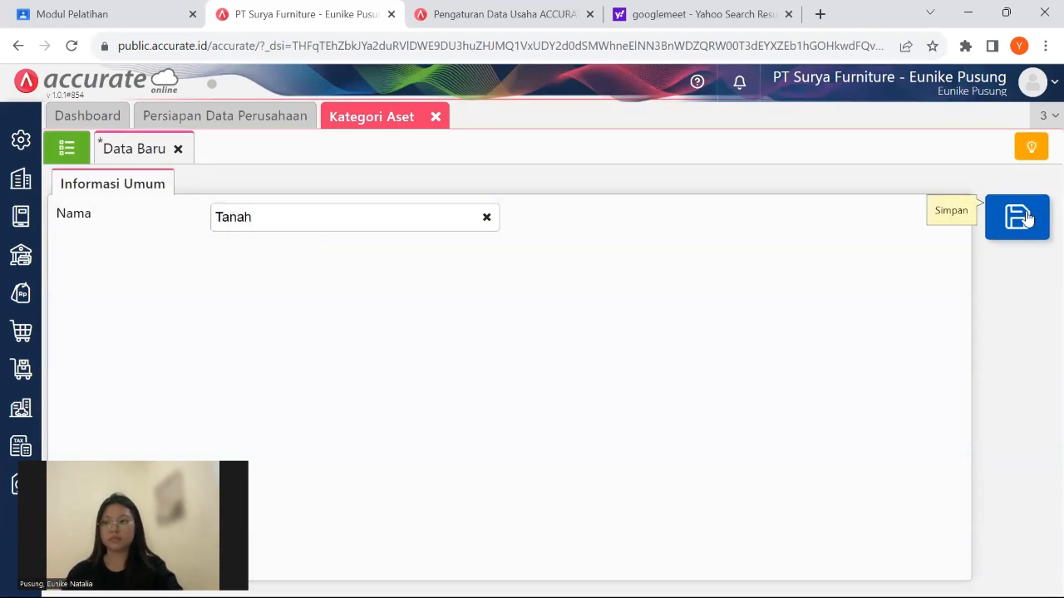
pyautogui.click(1031, 218)
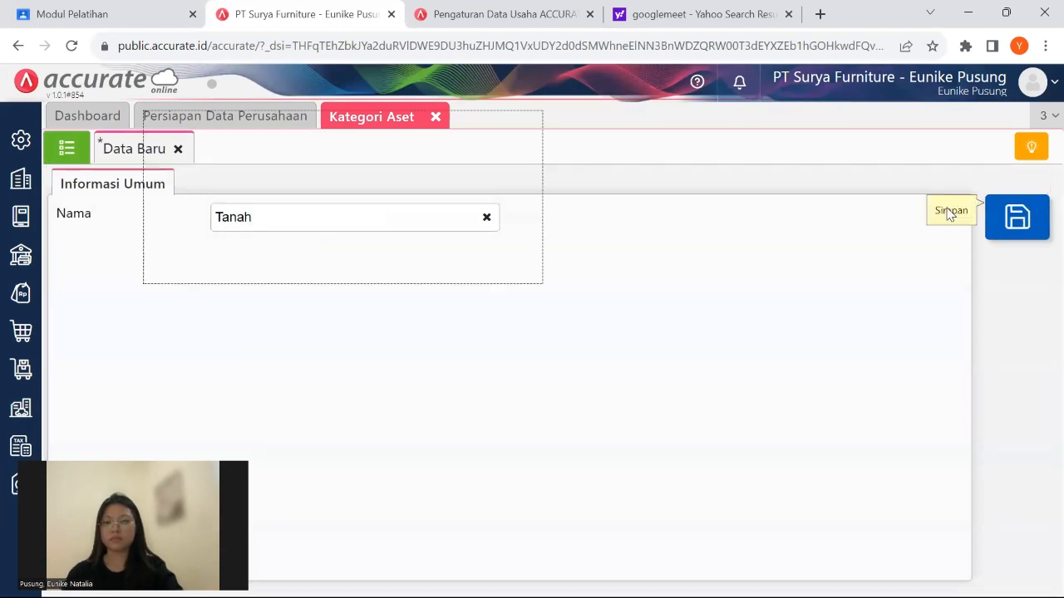
# Create and save a second fixed asset category named Gedung.
pyautogui.click(268, 222)
pyautogui.write('Ge')
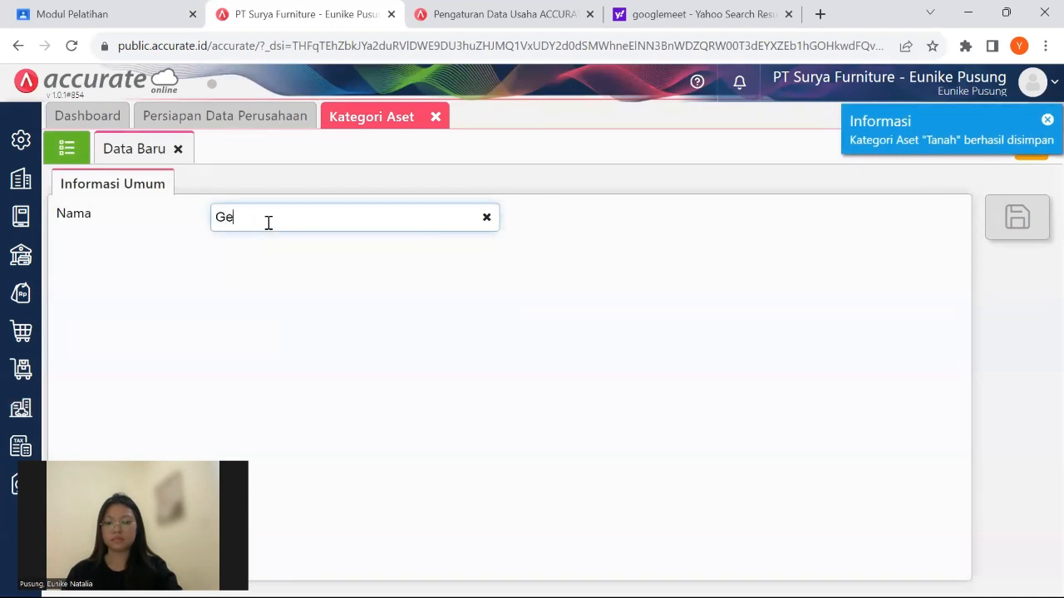
pyautogui.write('dung')
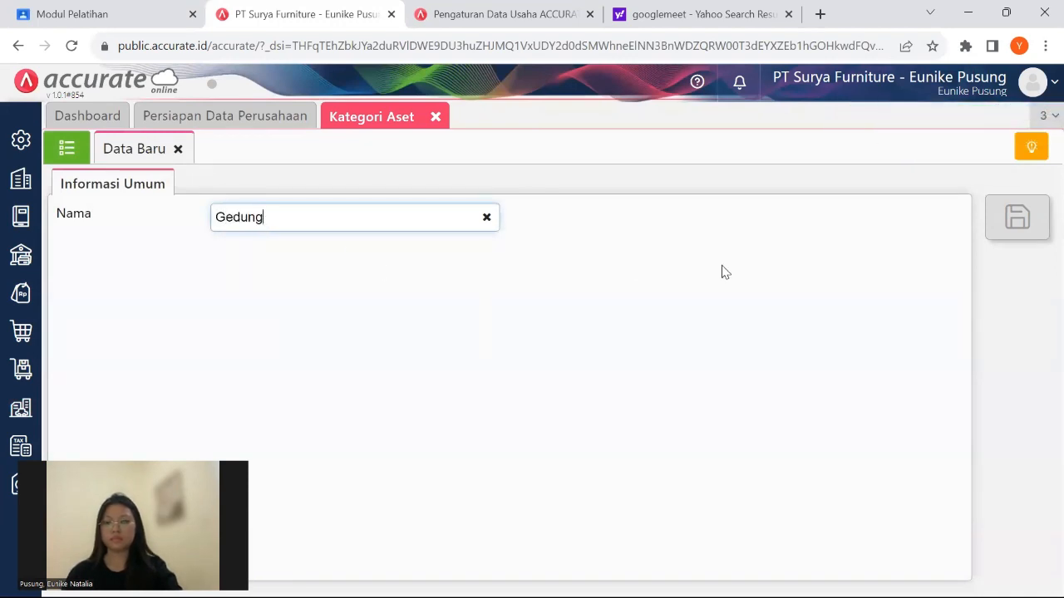
pyautogui.click(739, 273)
pyautogui.click(997, 233)
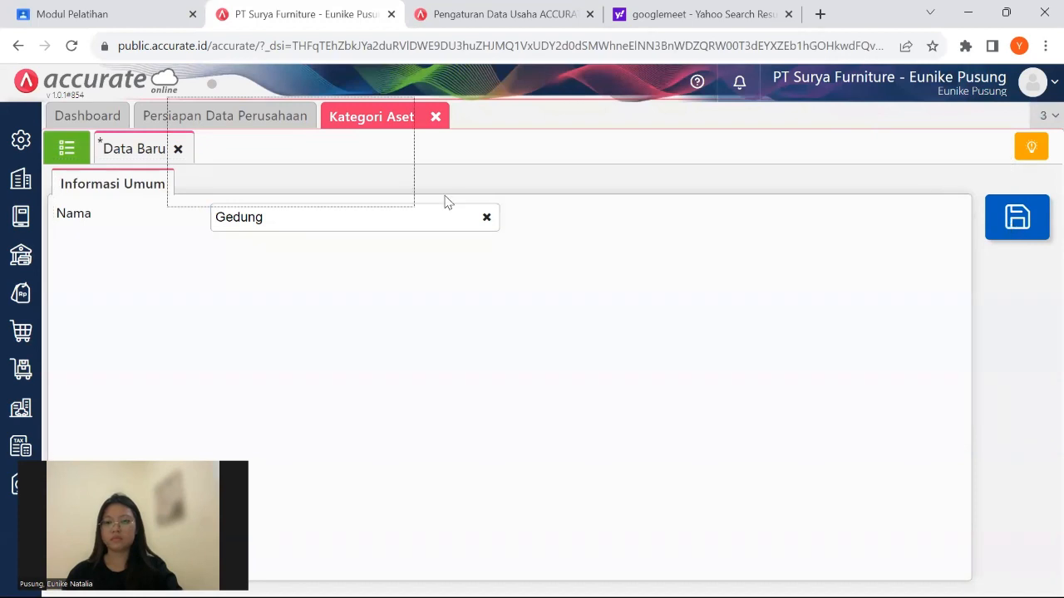
# Create and save a third fixed asset category named Peralatan, and close the blank entry form to return to the category list.
pyautogui.click(403, 216)
pyautogui.write('P')
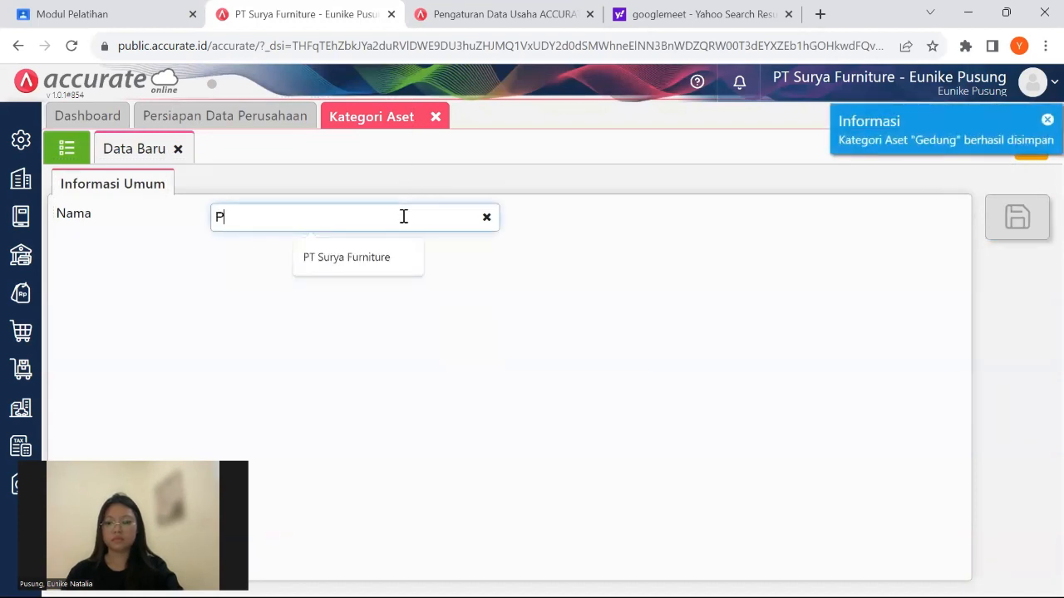
pyautogui.write('eralatan')
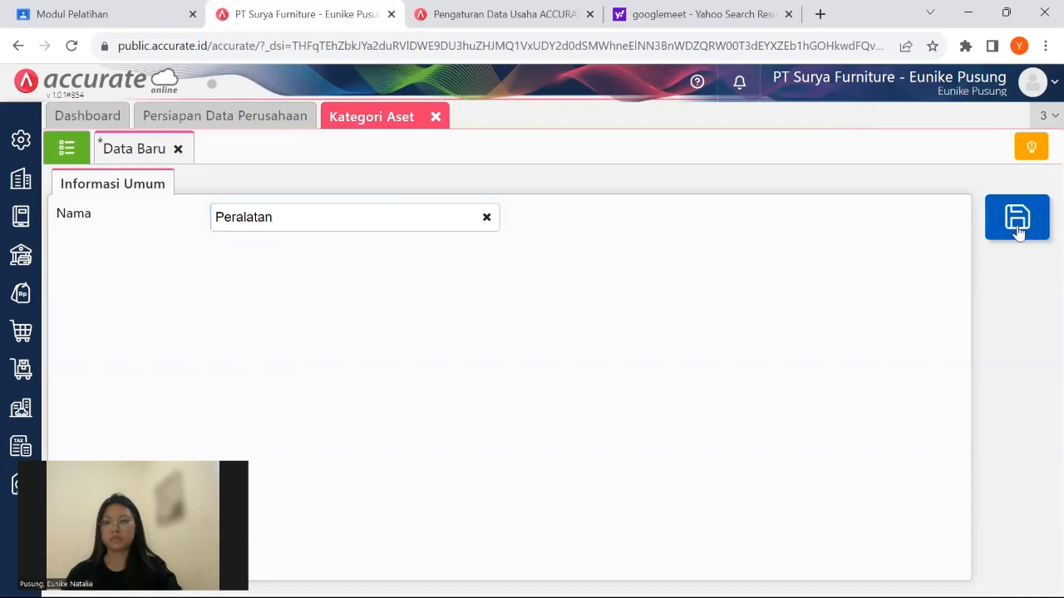
pyautogui.click(1017, 219)
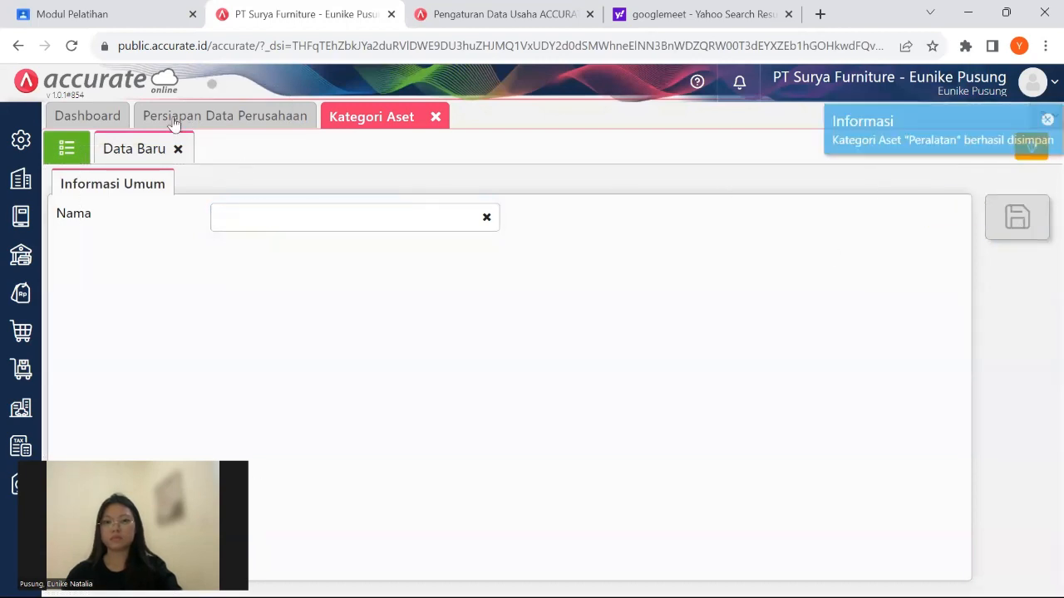
pyautogui.click(178, 151)
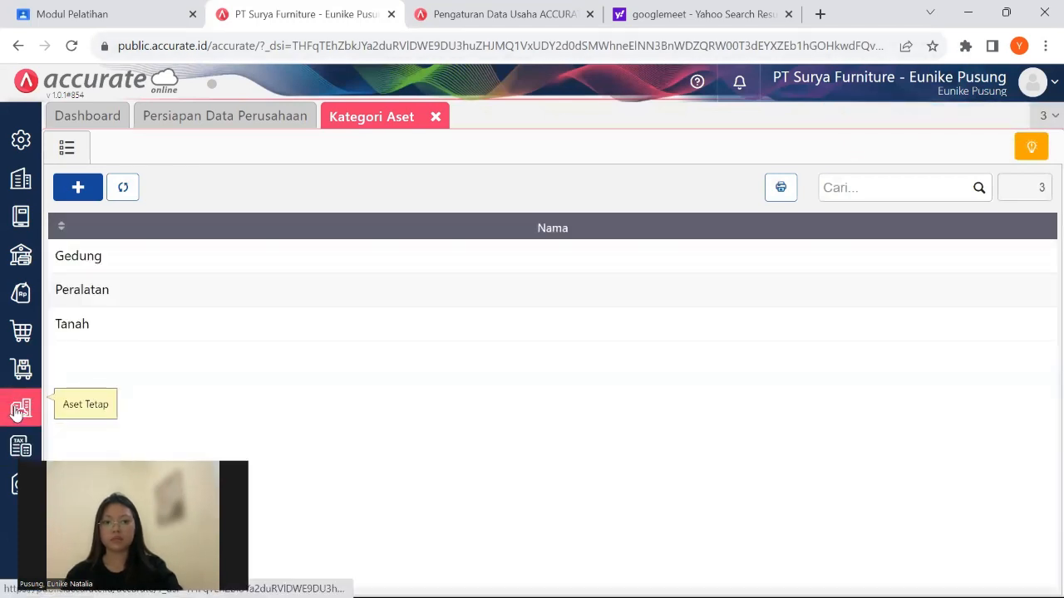
pyautogui.click(18, 410)
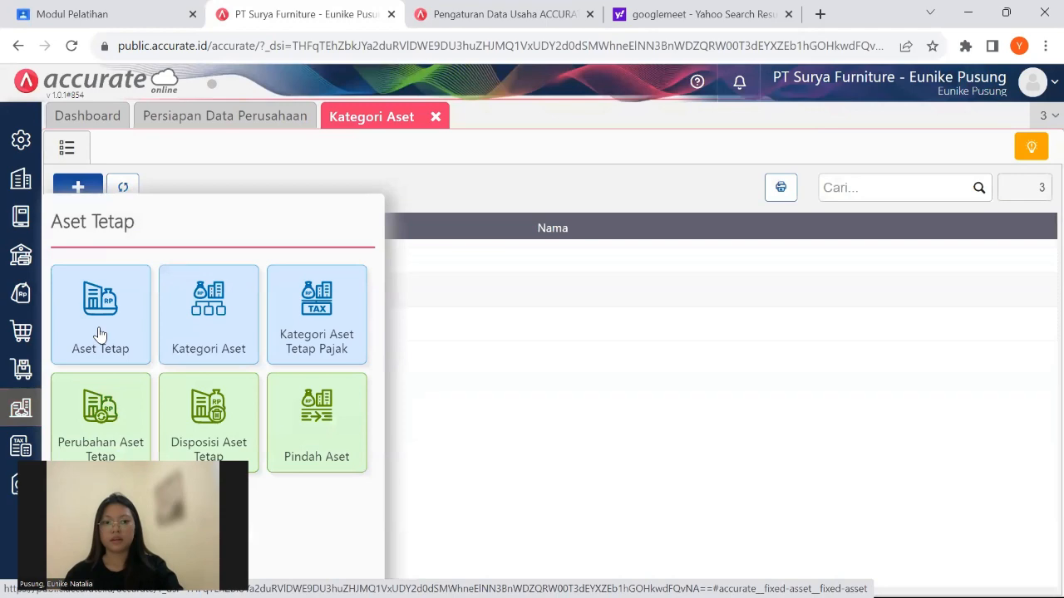
pyautogui.click(99, 333)
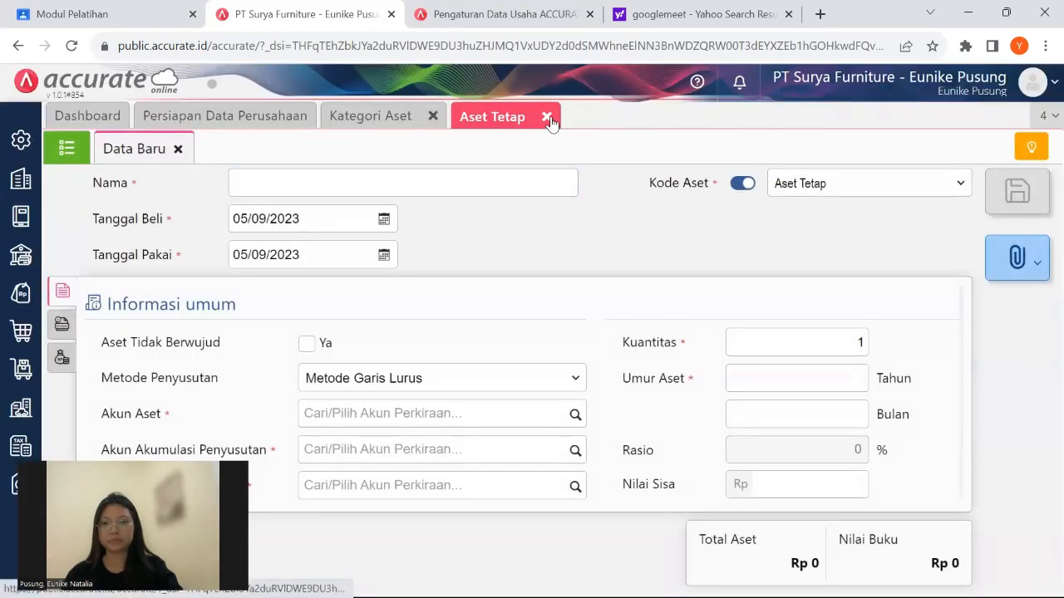
pyautogui.click(550, 120)
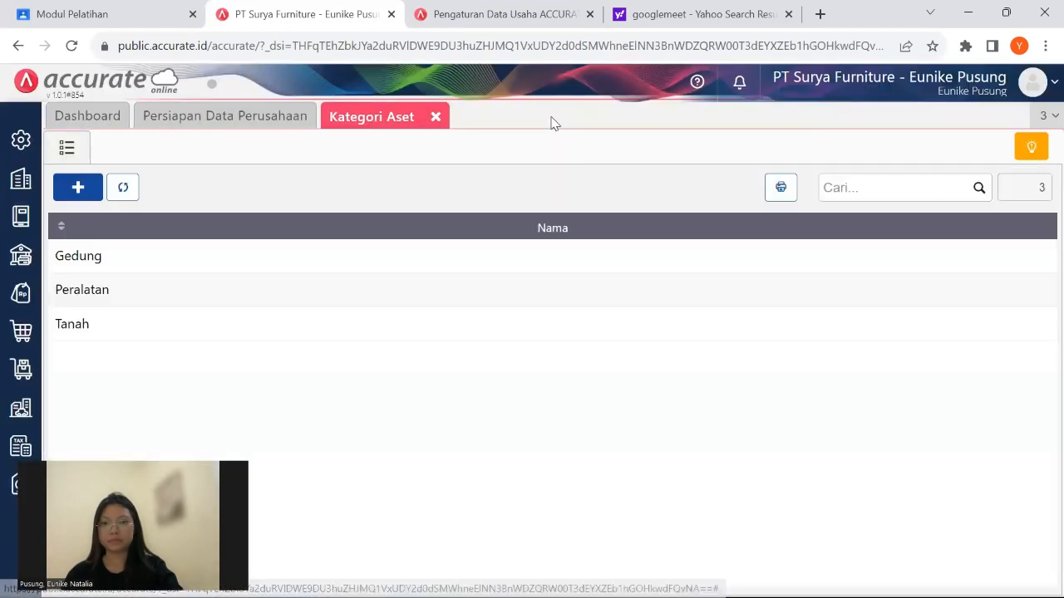
# Open the fixed asset list and start an import of fixed assets from an Excel file.
pyautogui.click(18, 416)
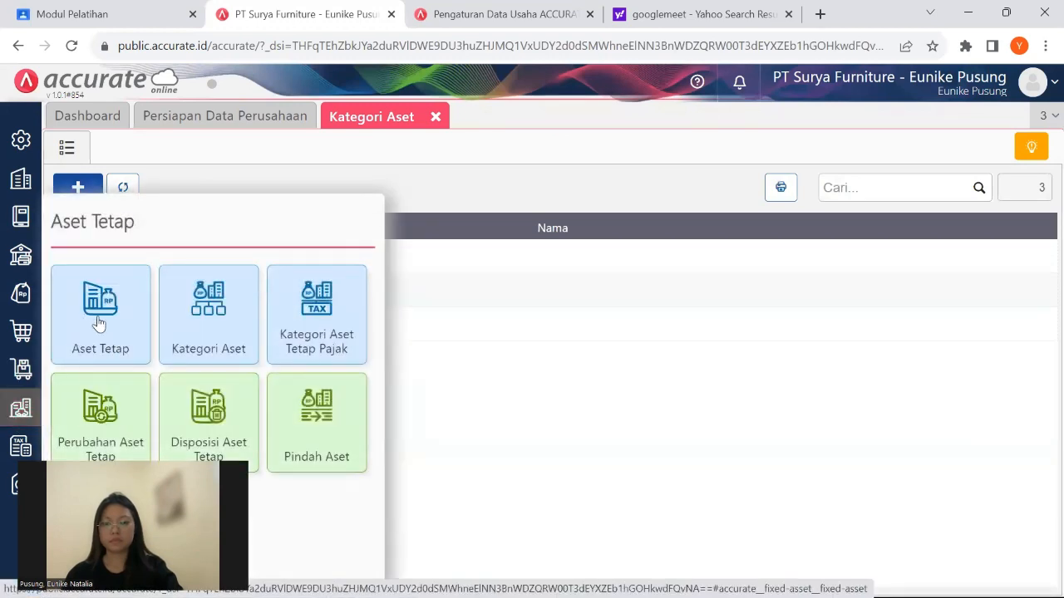
pyautogui.click(98, 322)
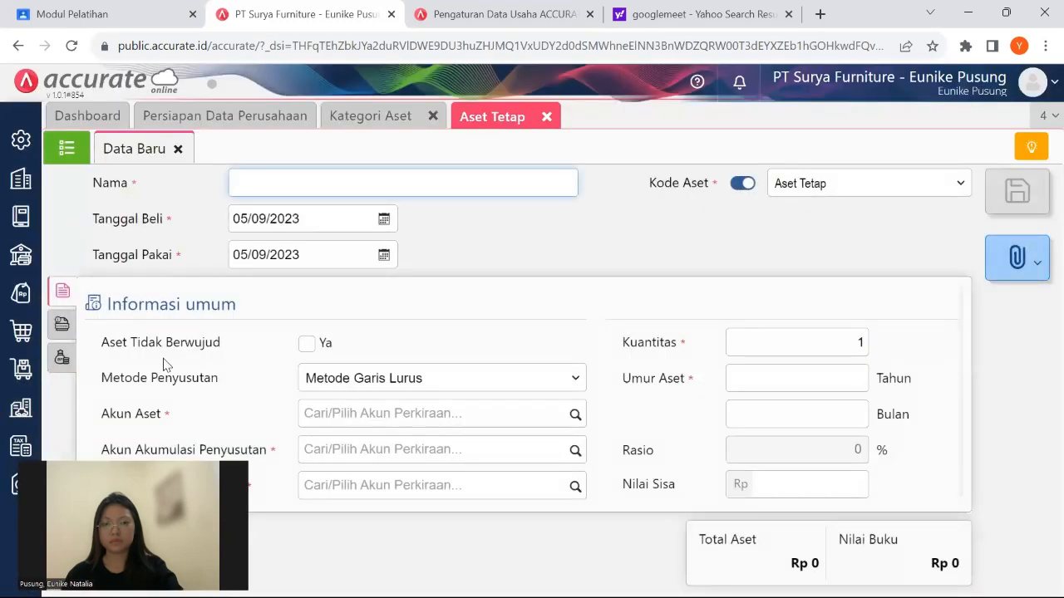
pyautogui.click(67, 150)
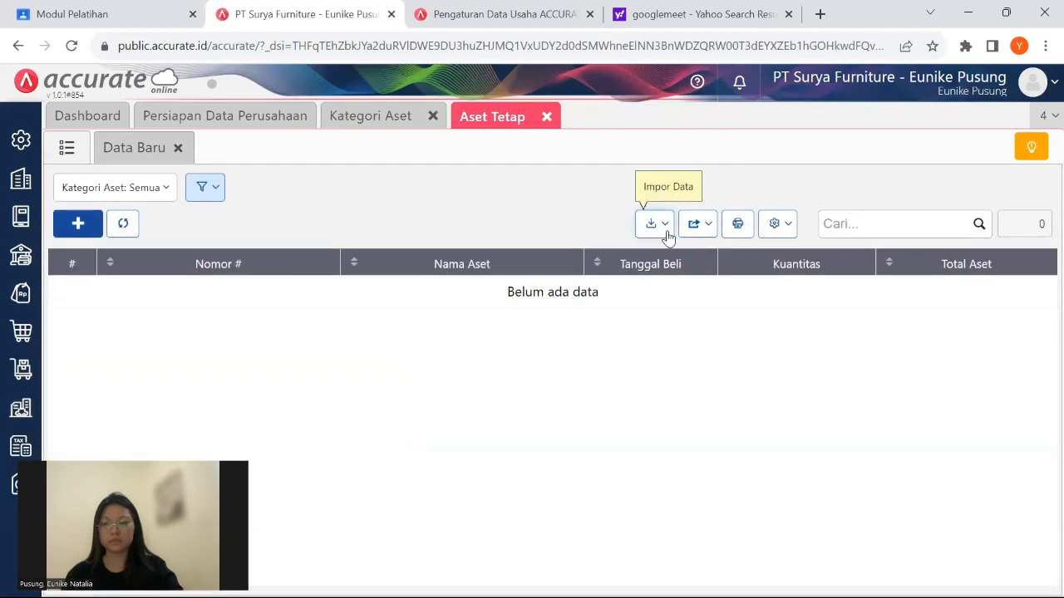
pyautogui.click(668, 236)
pyautogui.click(593, 255)
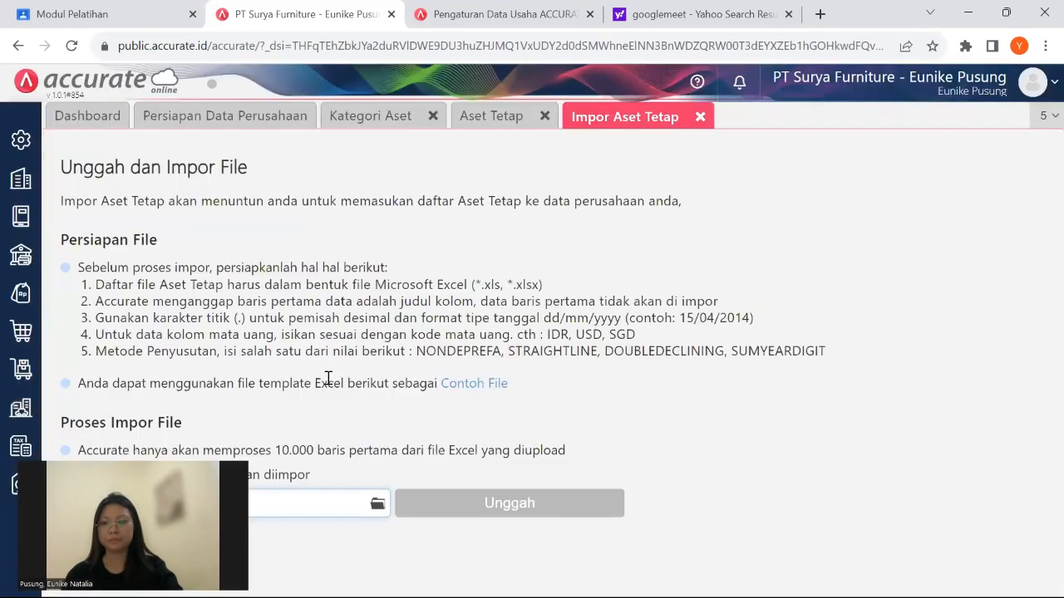
# Choose the 5.Daftar Aset Tetap file from the Data Excel_Surya Furniture (Revisi) folder in Documents for the import.
pyautogui.click(377, 507)
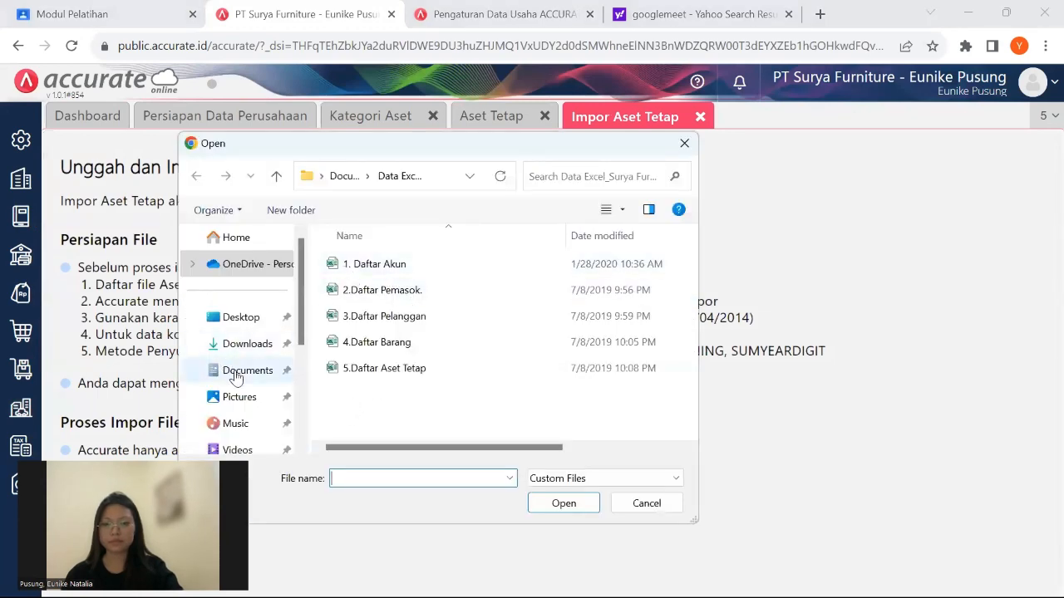
pyautogui.click(236, 378)
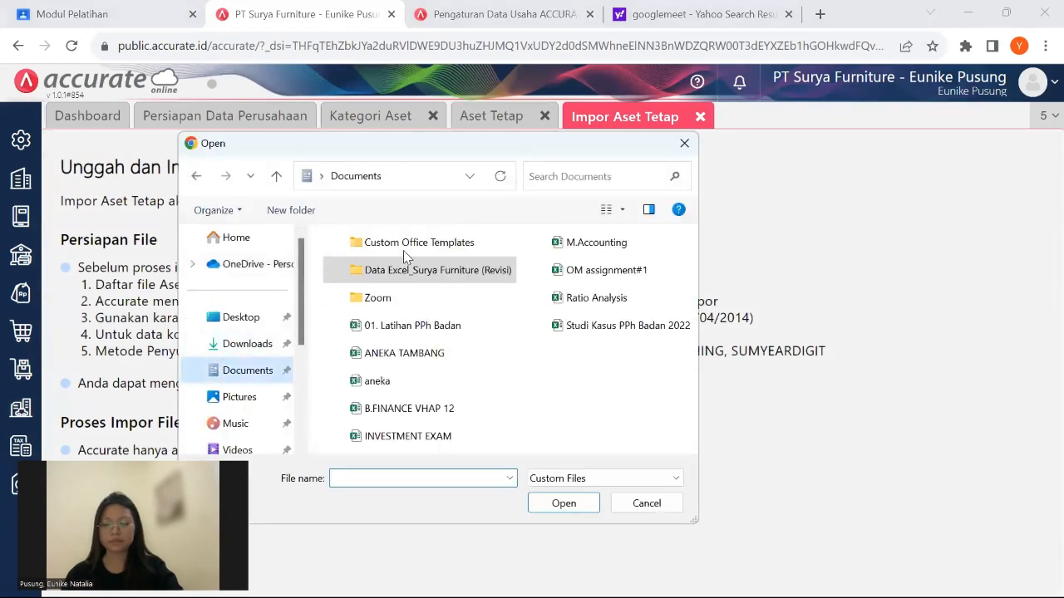
pyautogui.doubleClick(441, 279)
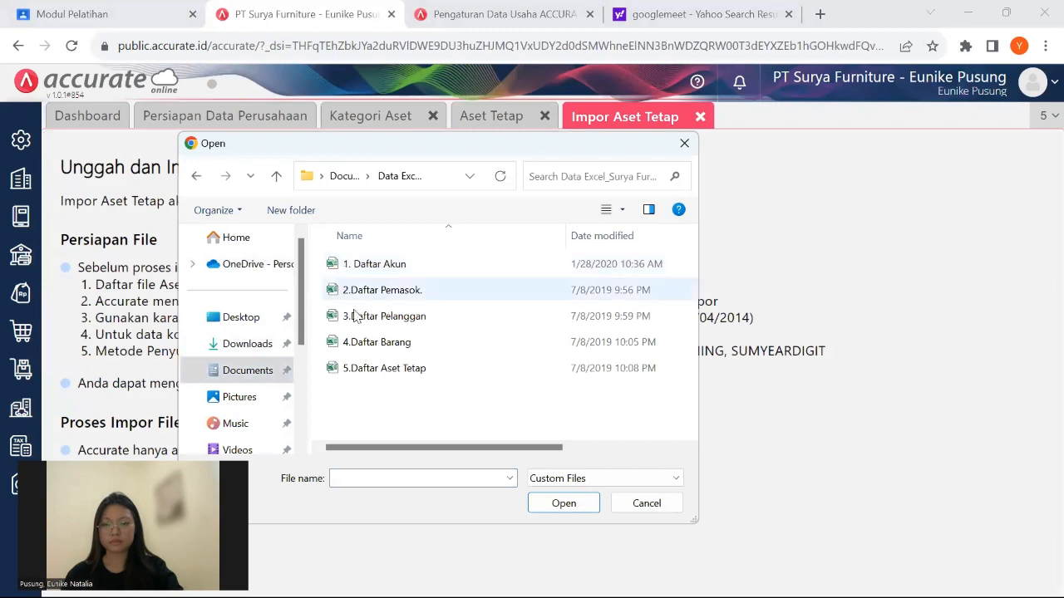
pyautogui.doubleClick(387, 369)
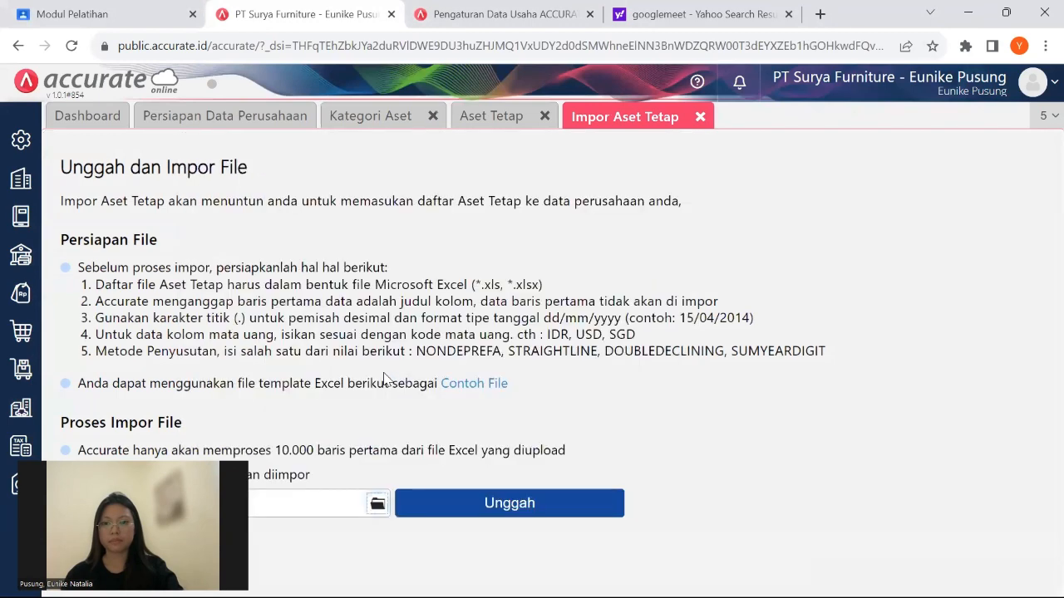
# Upload the fixed asset file, accept the proposed column mapping and data preview, and finish the import.
pyautogui.click(457, 498)
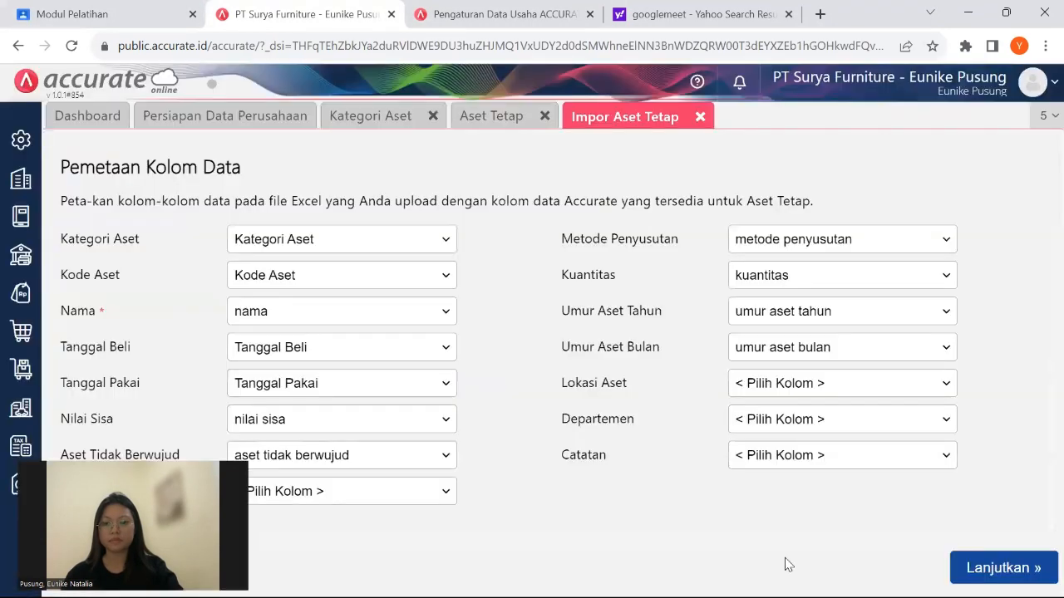
pyautogui.click(973, 571)
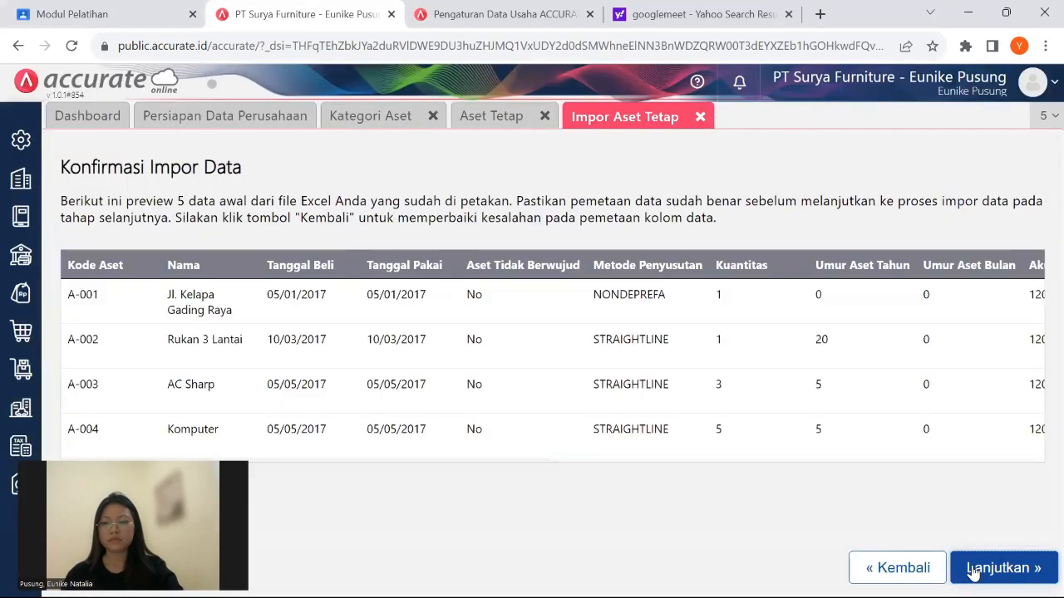
pyautogui.click(973, 570)
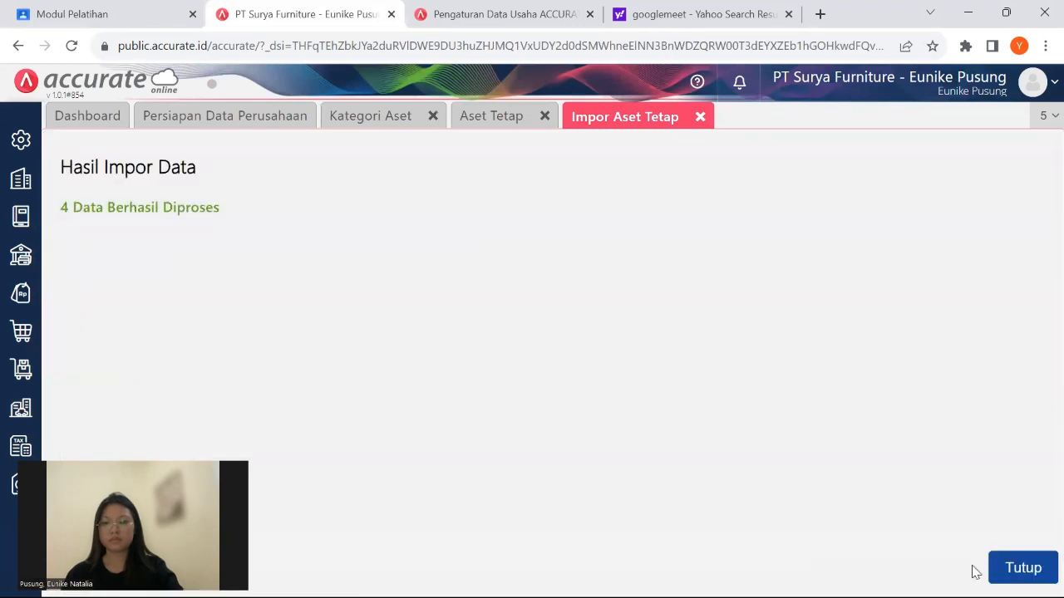
pyautogui.click(1038, 562)
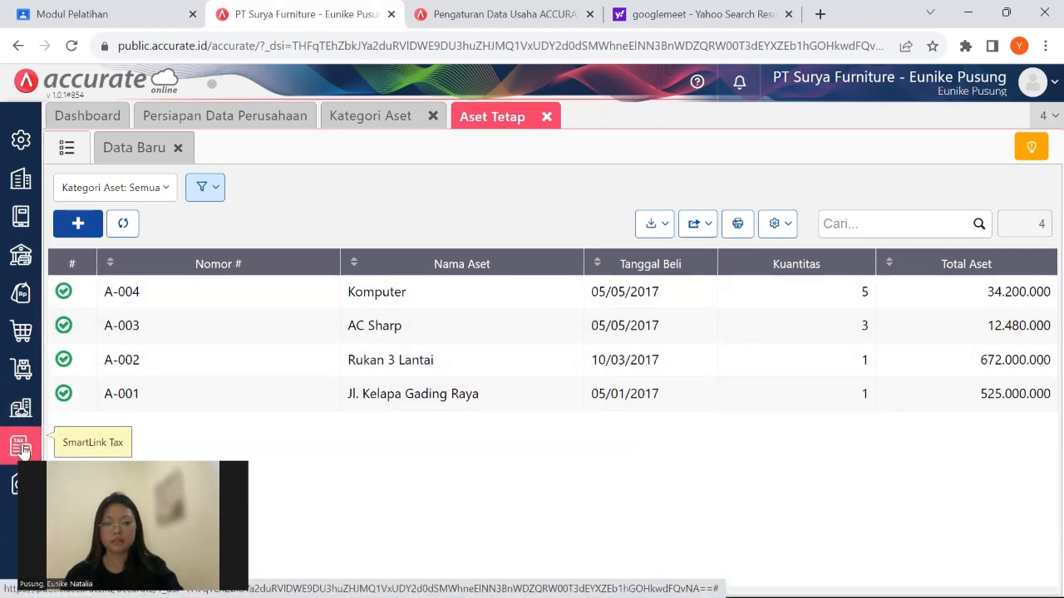
# Consult the training module's month-end and opening-balance instructions after the Daftar Aset Tetap section, and return to Accurate Online.
pyautogui.click(78, 11)
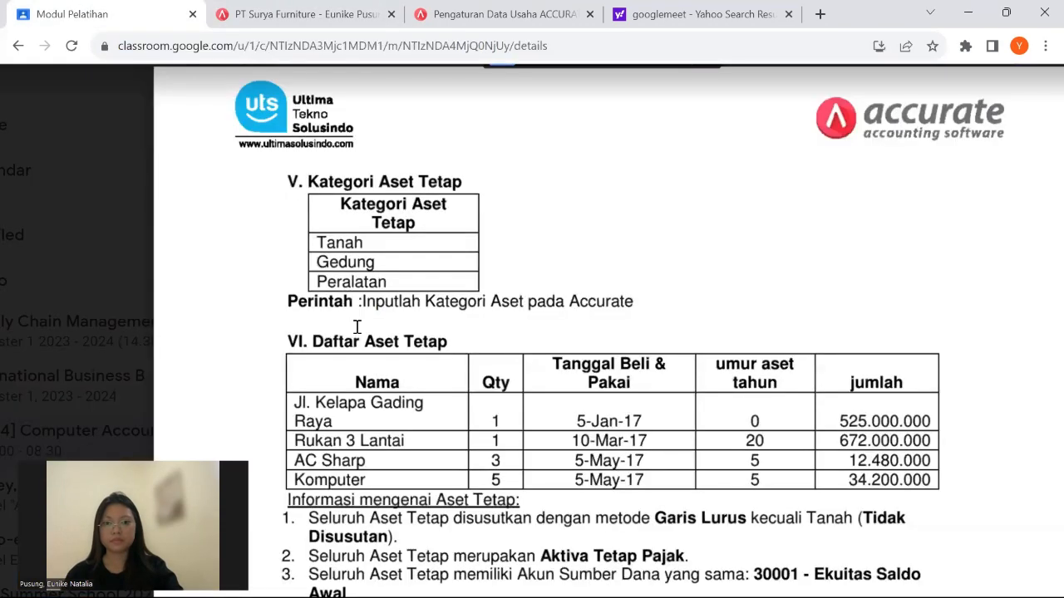
pyautogui.scroll(-7, 357, 328)
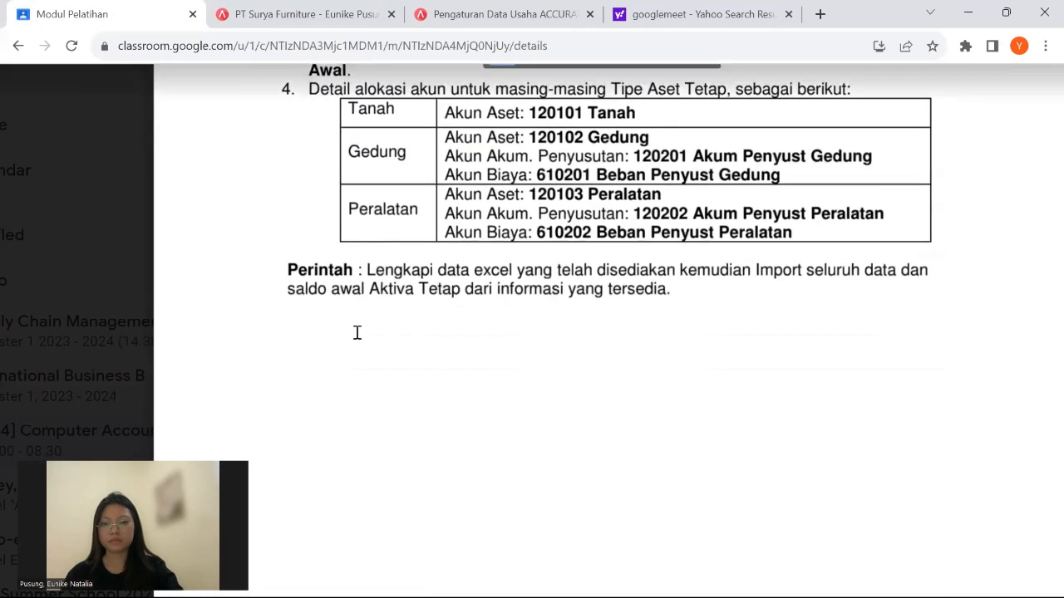
pyautogui.scroll(-6, 356, 332)
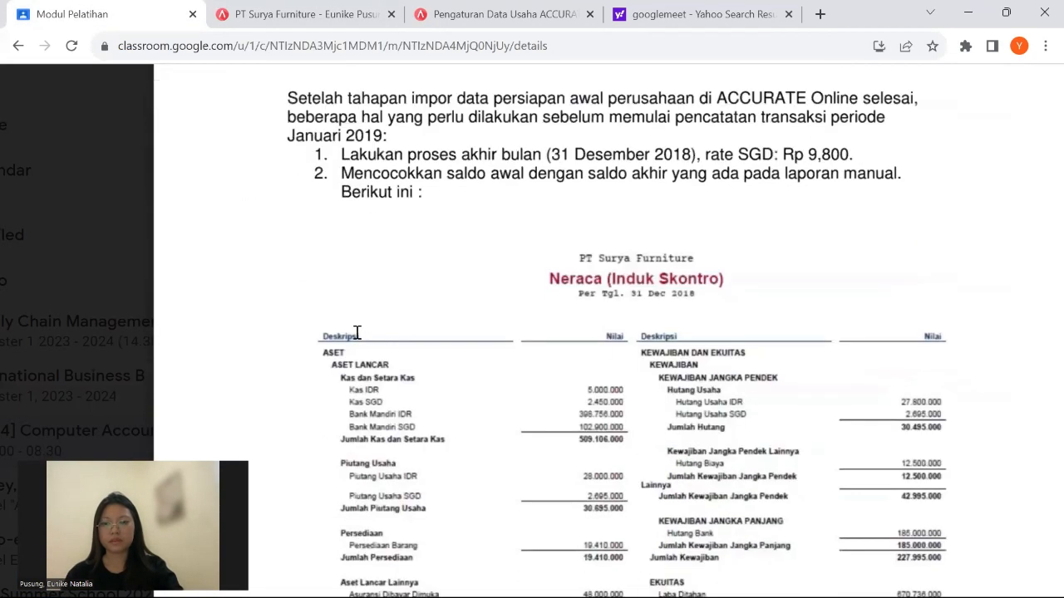
pyautogui.scroll(-1, 357, 333)
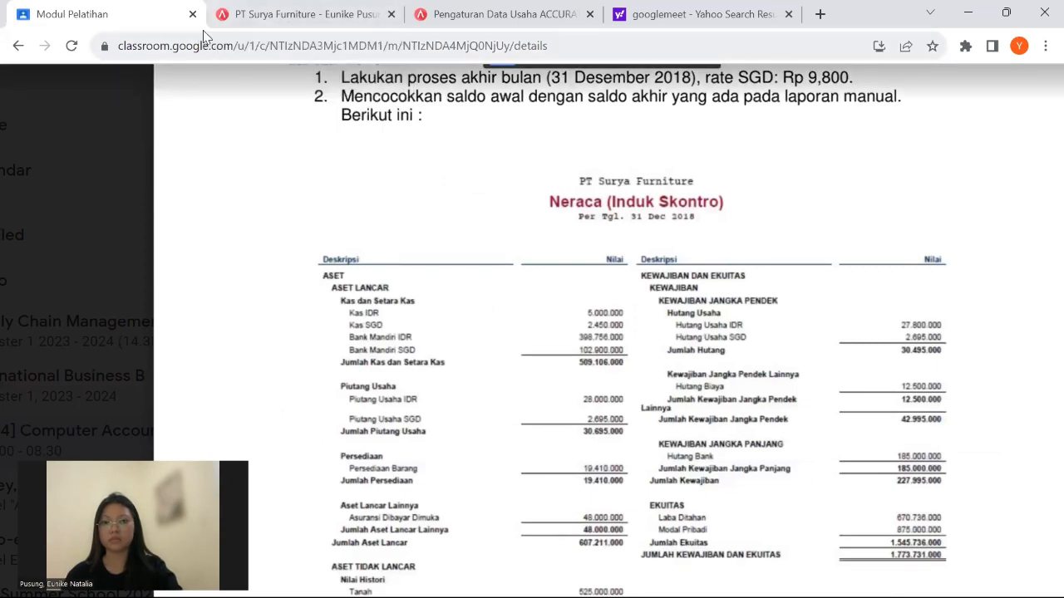
pyautogui.hotkey('ctrl', 'Tab')
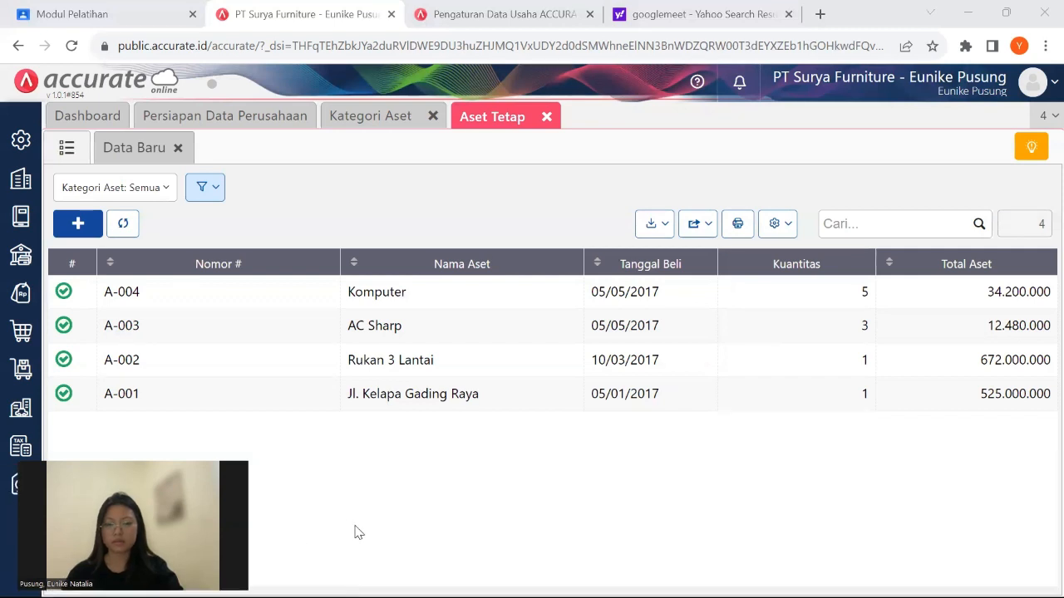
# Search the financial reports for "sk" and open the parameters of the Neraca (Induk Skontro) report.
pyautogui.click(8, 495)
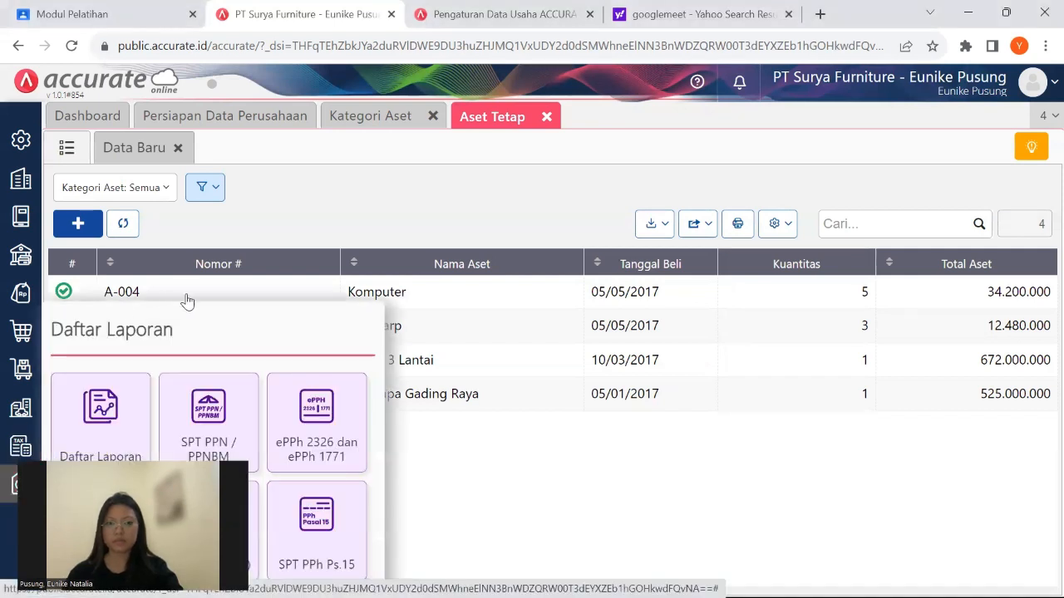
pyautogui.click(113, 415)
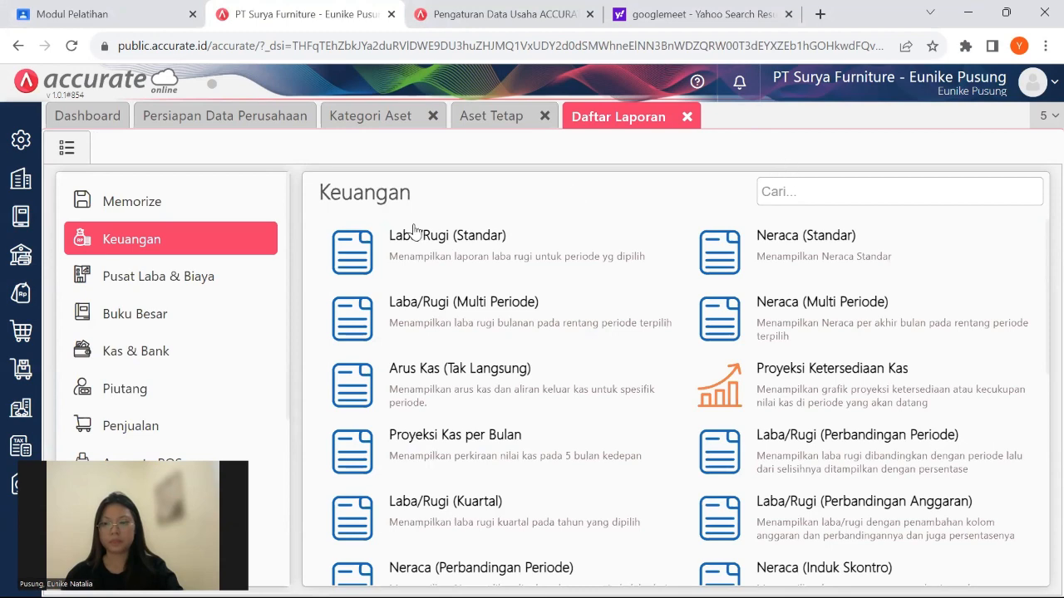
pyautogui.click(765, 191)
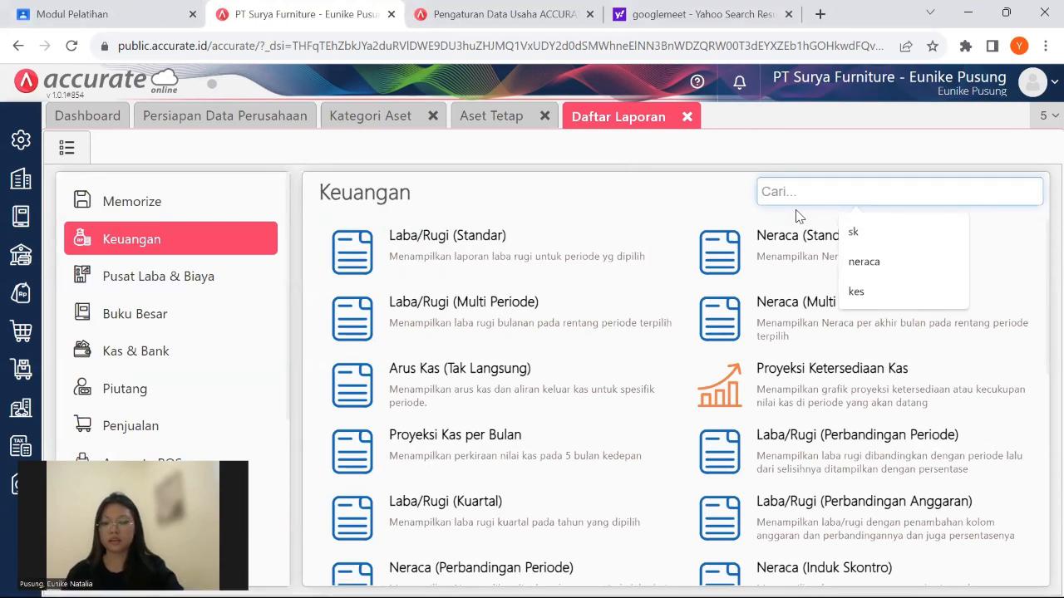
pyautogui.write('sk')
pyautogui.click(476, 270)
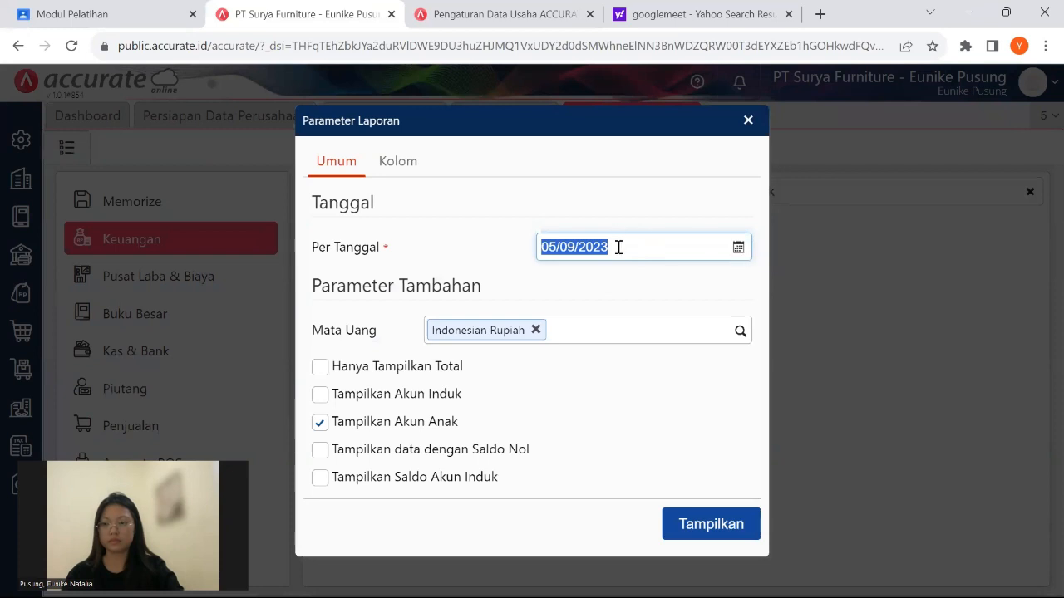
# Display the Neraca (Induk Skontro) report as of 31/12/2018 and examine its asset and equity totals.
pyautogui.write('3')
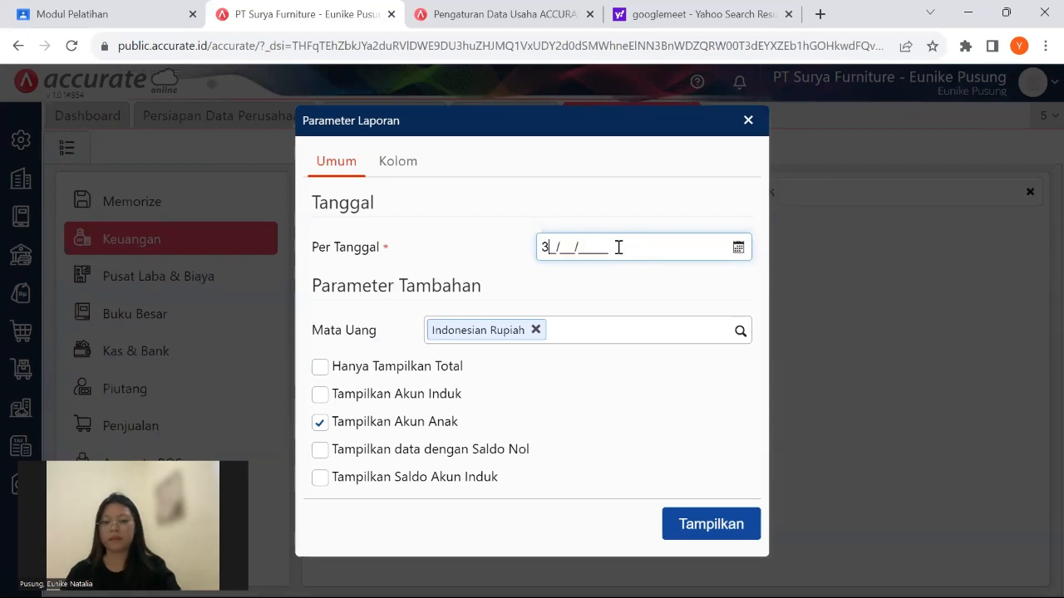
pyautogui.write('1/12/2018')
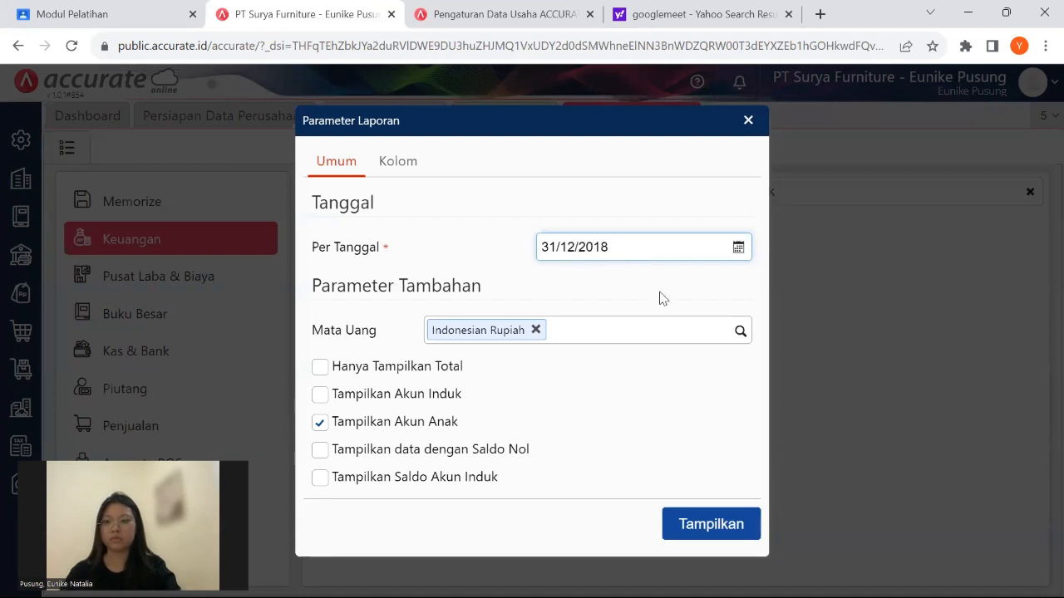
pyautogui.click(693, 526)
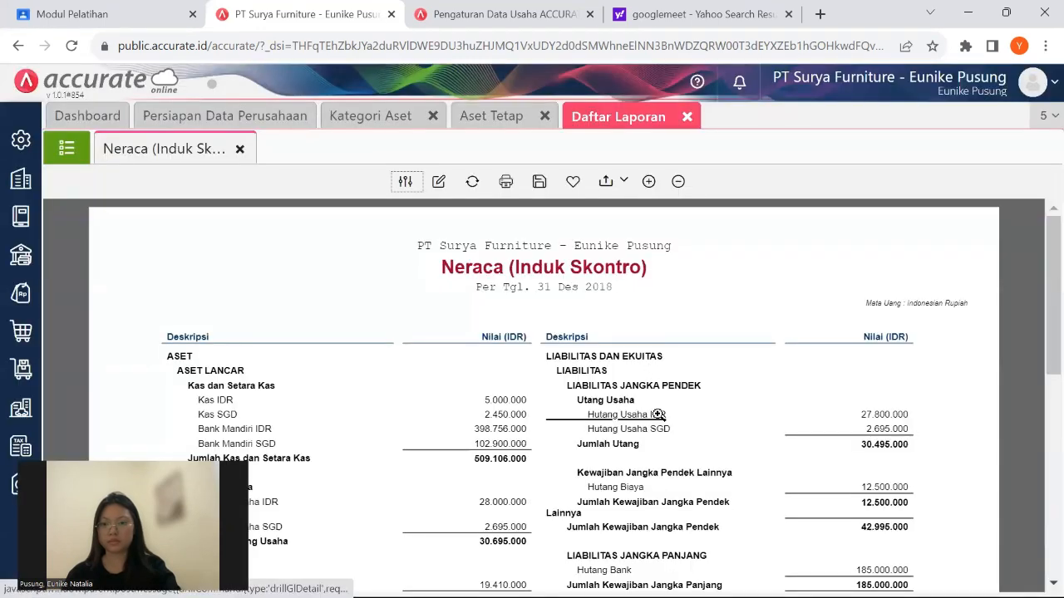
pyautogui.scroll(-10, 657, 416)
pyautogui.scroll(1, 661, 422)
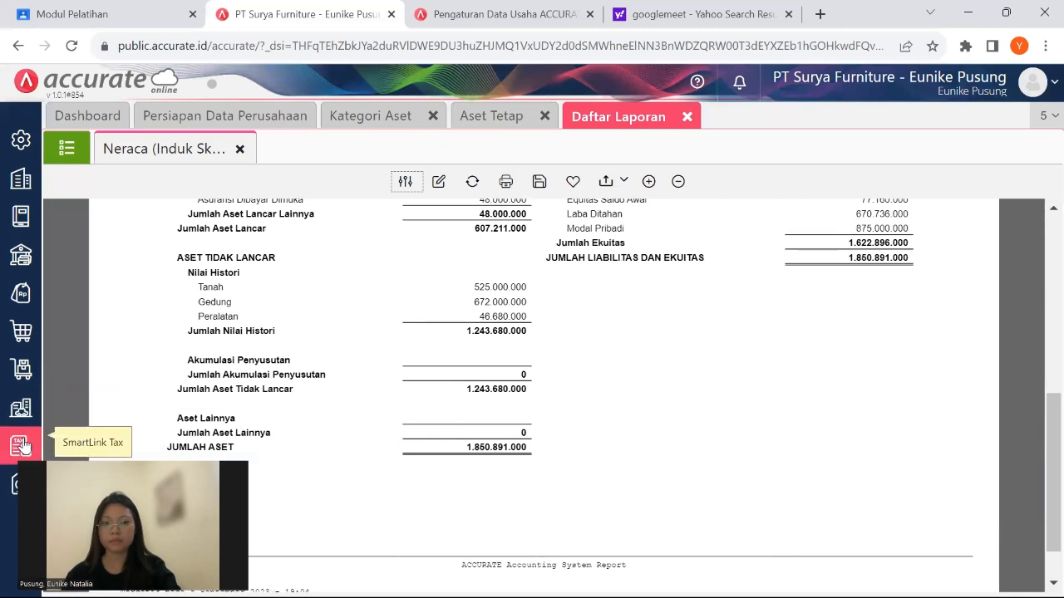
# Run and save the month-end process (Proses Akhir Bulan) for Desember 2018, keeping the listed exchange rates.
pyautogui.click(20, 215)
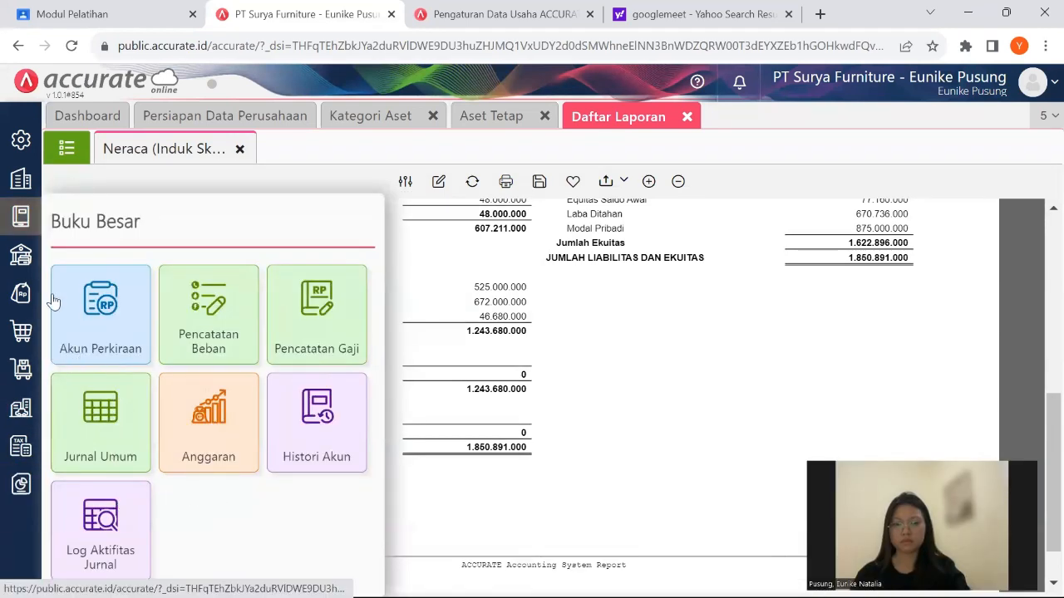
pyautogui.click(26, 192)
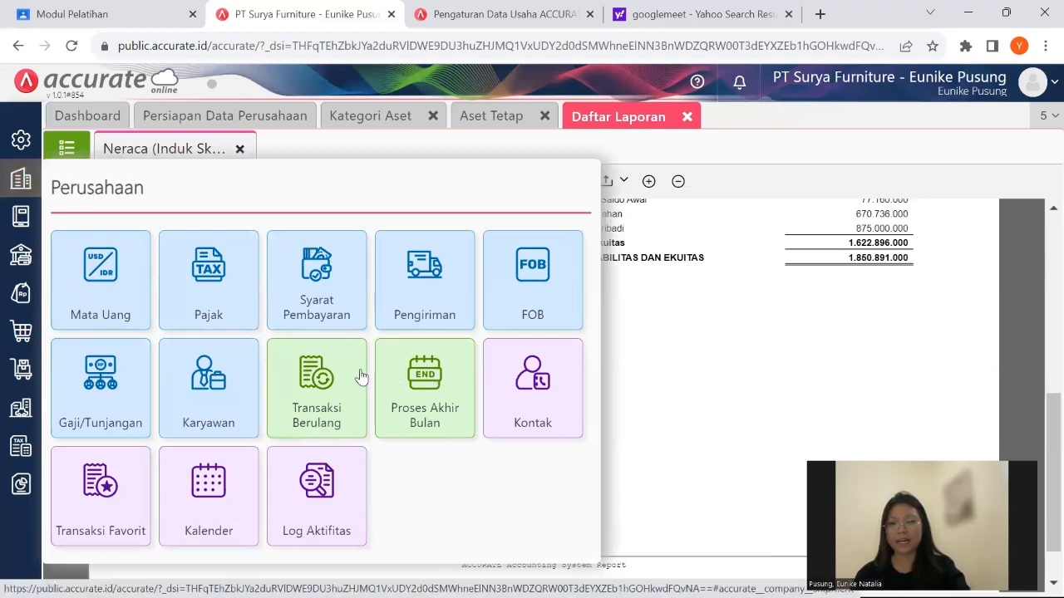
pyautogui.click(436, 416)
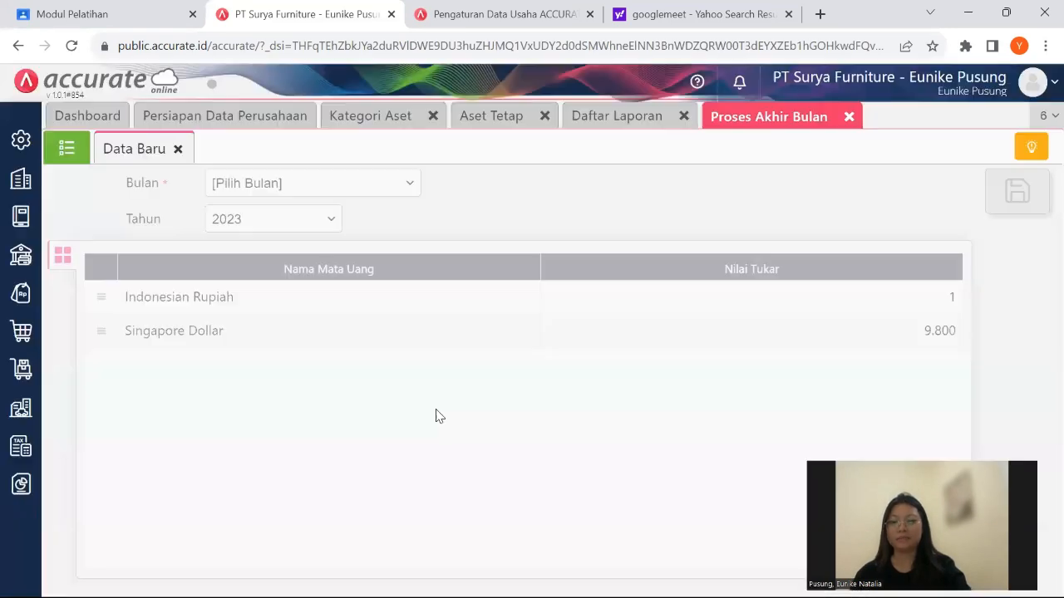
pyautogui.click(409, 191)
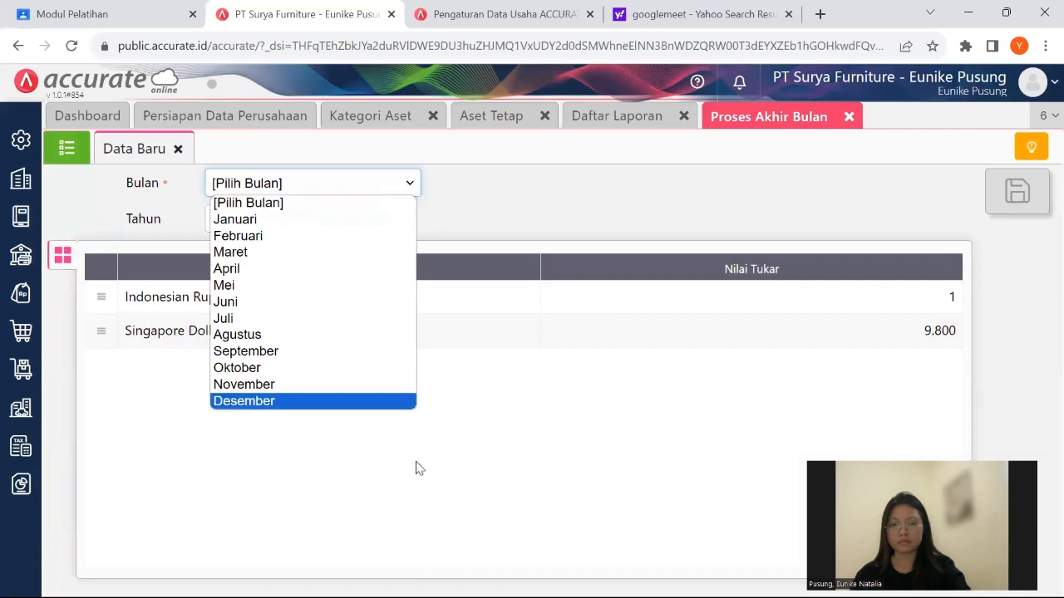
pyautogui.click(293, 405)
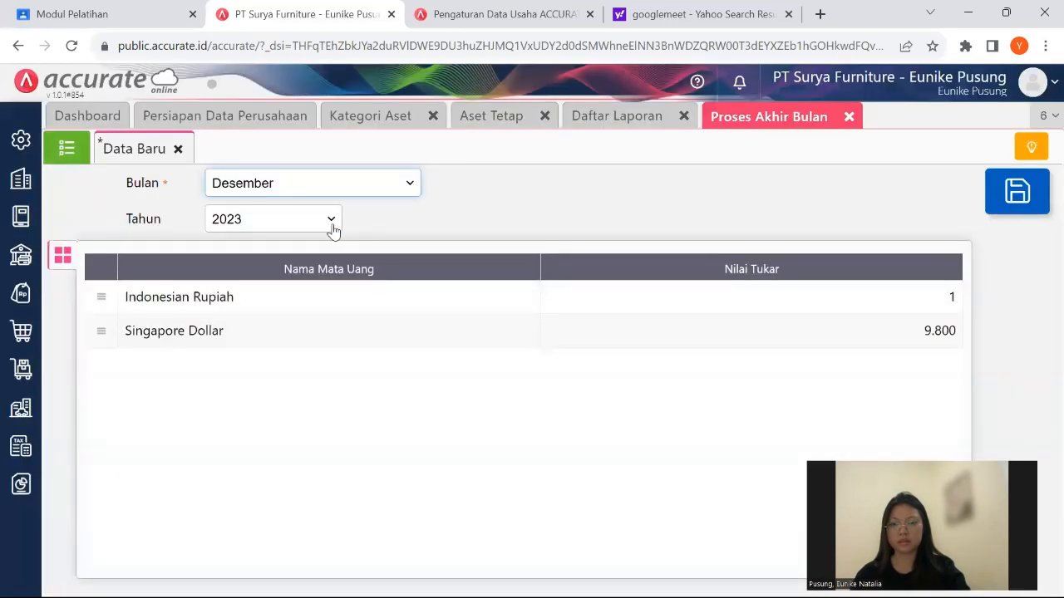
pyautogui.click(332, 231)
pyautogui.click(296, 258)
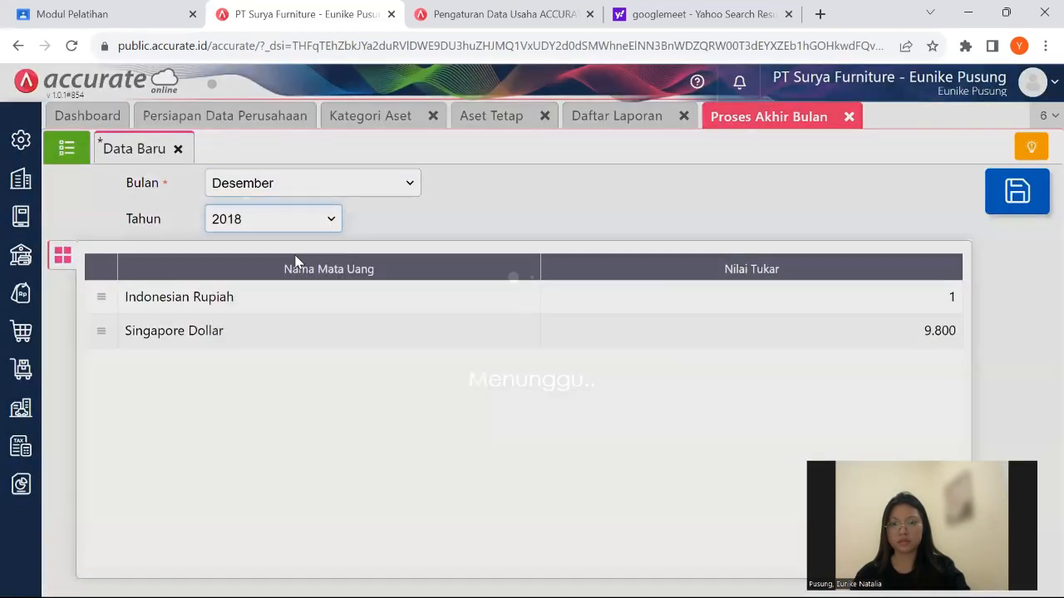
pyautogui.click(1016, 195)
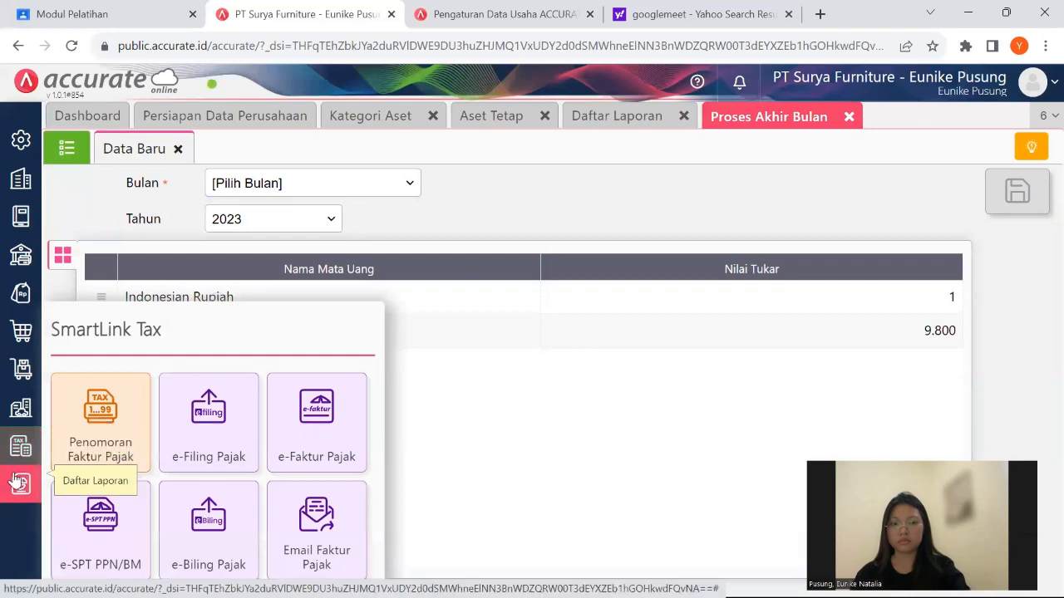
# Refresh the Neraca (Induk Skontro) report and compare its total assets with the balance sheet in the training module.
pyautogui.moveTo(20, 485)
pyautogui.click(125, 414)
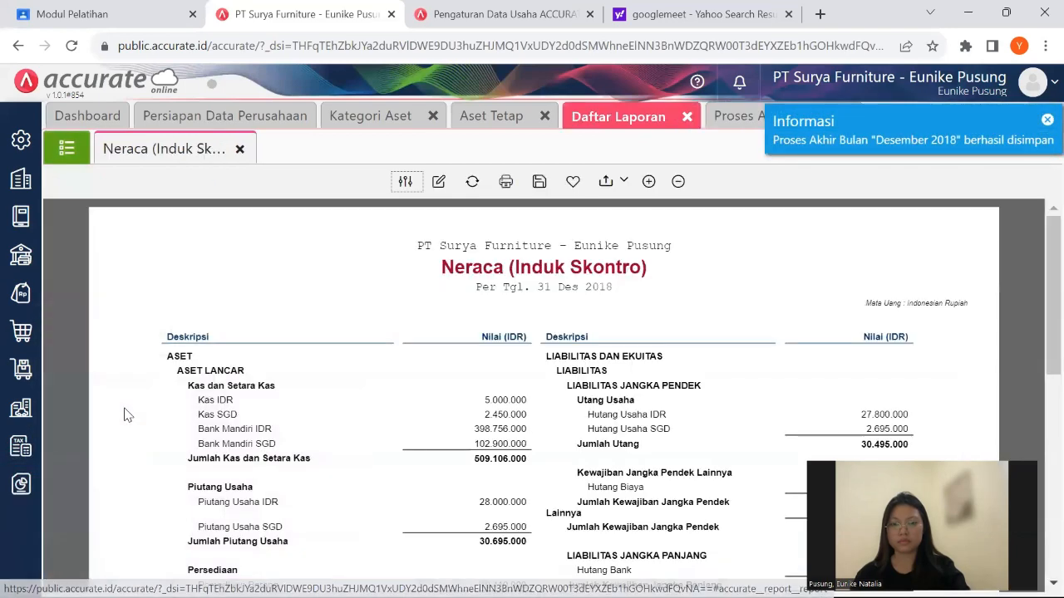
pyautogui.click(471, 183)
pyautogui.scroll(-10, 515, 386)
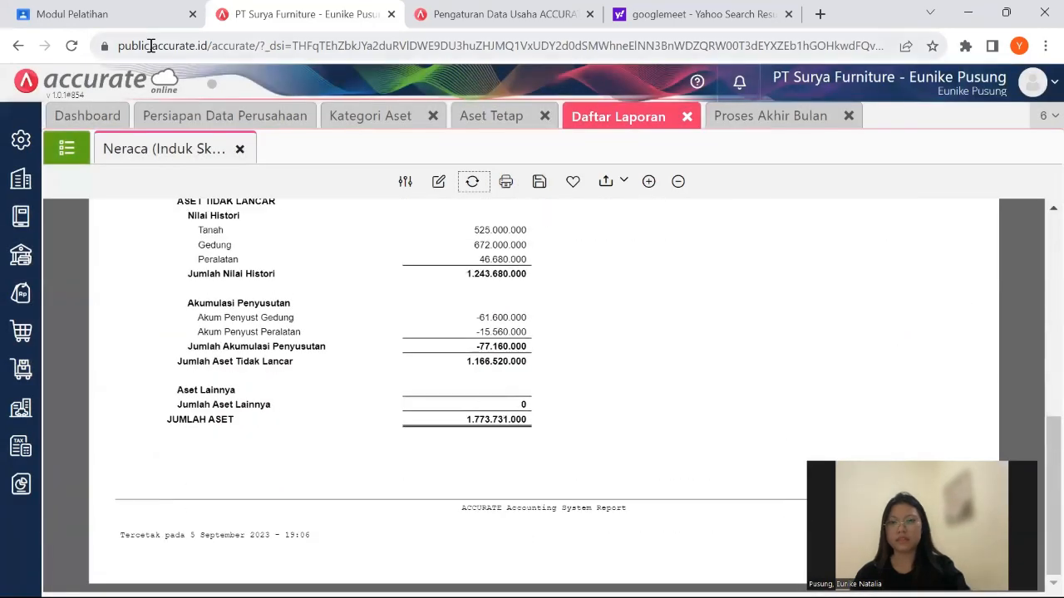
pyautogui.click(136, 10)
pyautogui.scroll(-8, 387, 338)
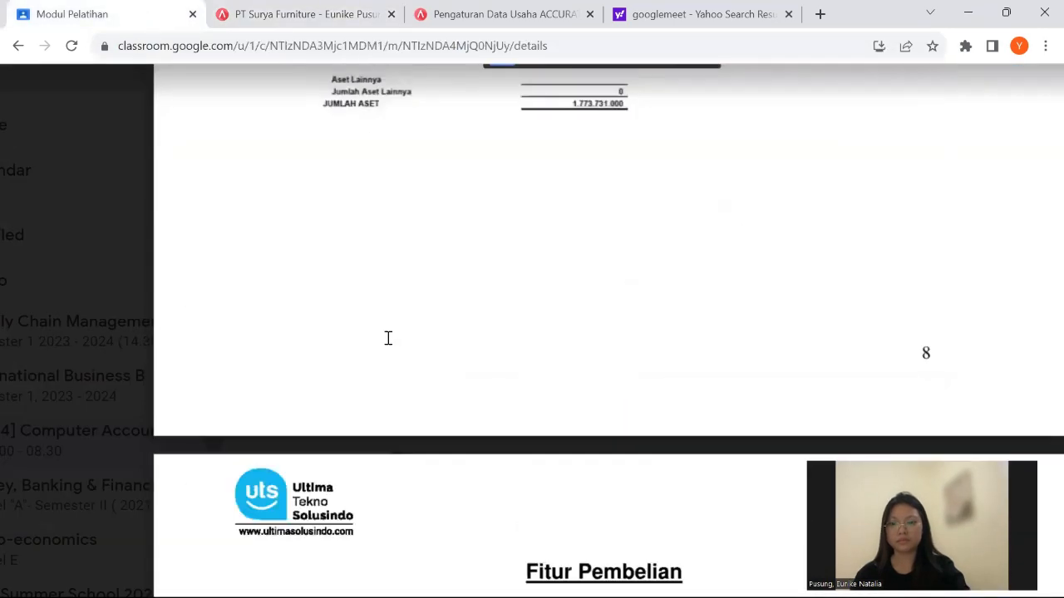
# Compare the module's asset and equity figures with the Neraca (Induk Skontro) report in Accurate Online, closing the Proses Akhir Bulan page.
pyautogui.scroll(2, 387, 338)
pyautogui.scroll(1, 388, 338)
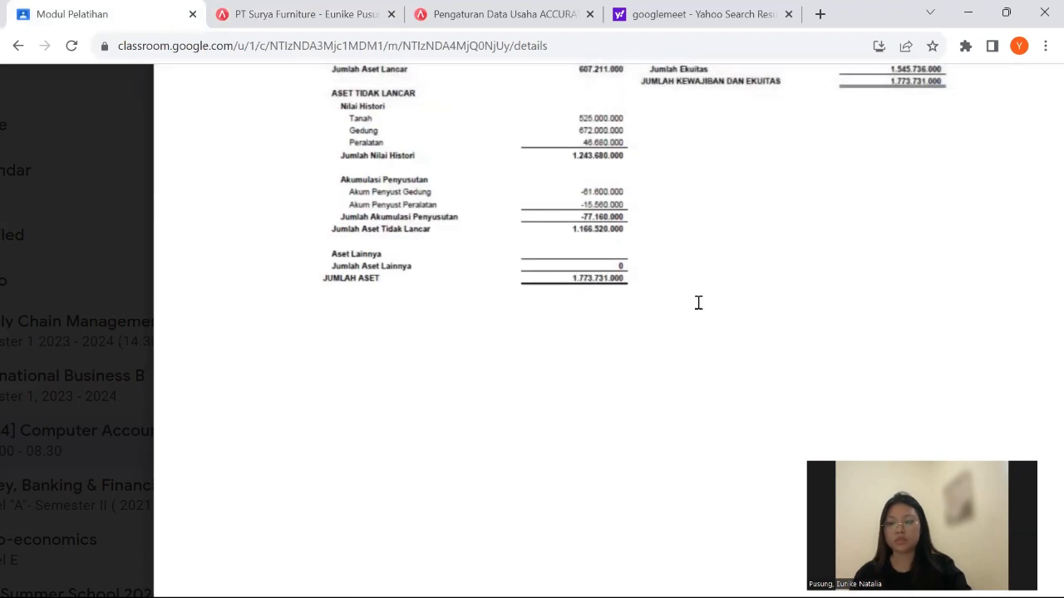
pyautogui.click(250, 14)
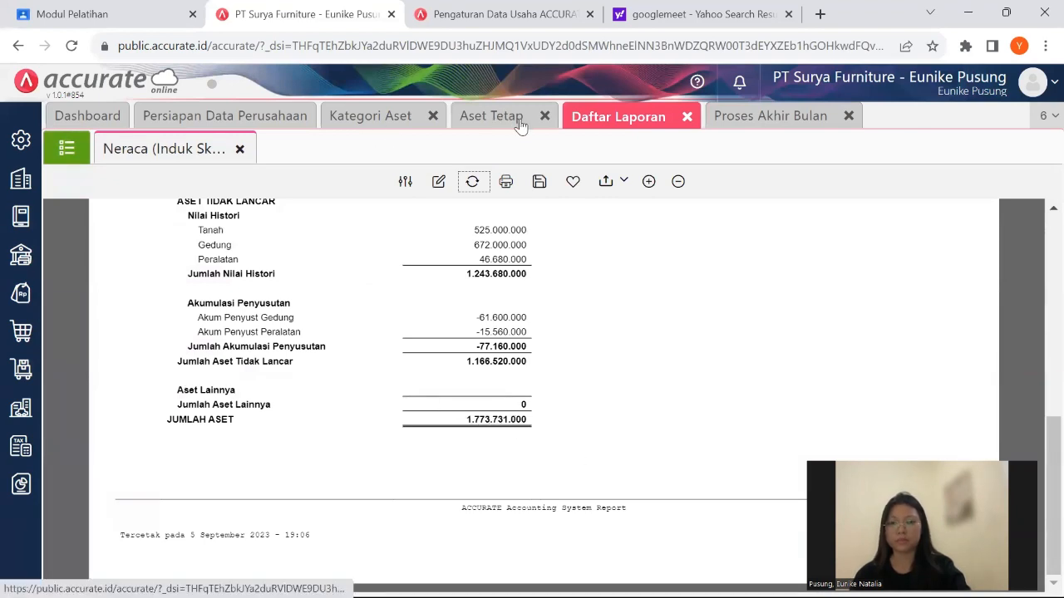
pyautogui.click(849, 116)
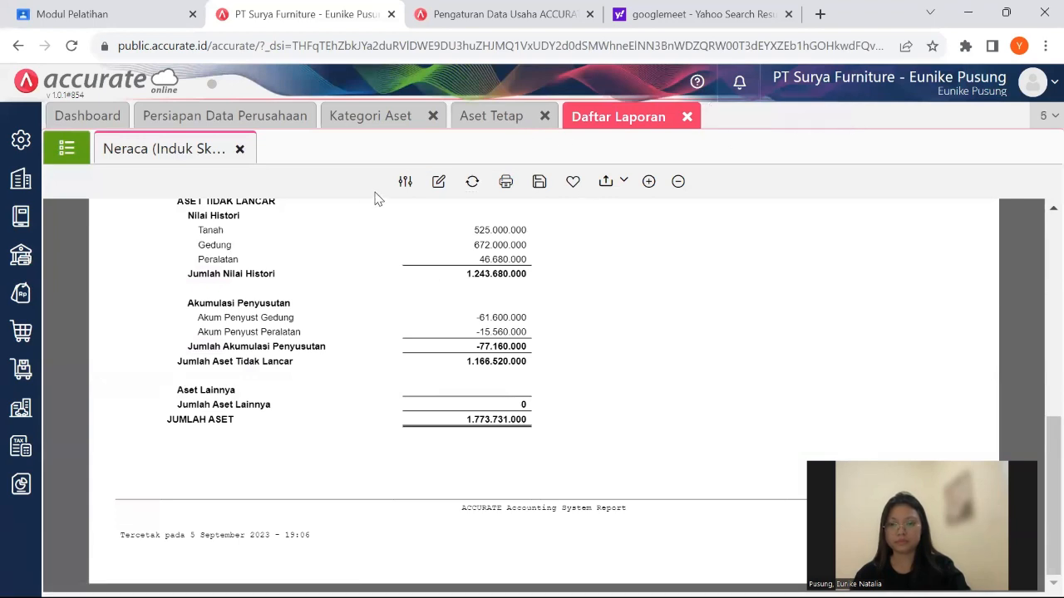
pyautogui.scroll(5, 527, 335)
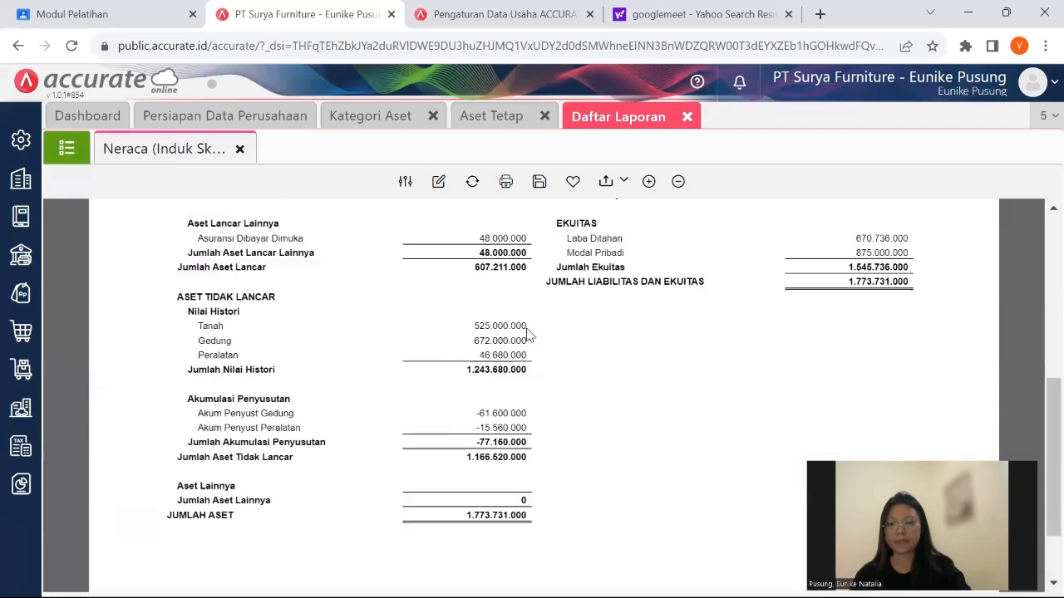
pyautogui.scroll(-4, 527, 335)
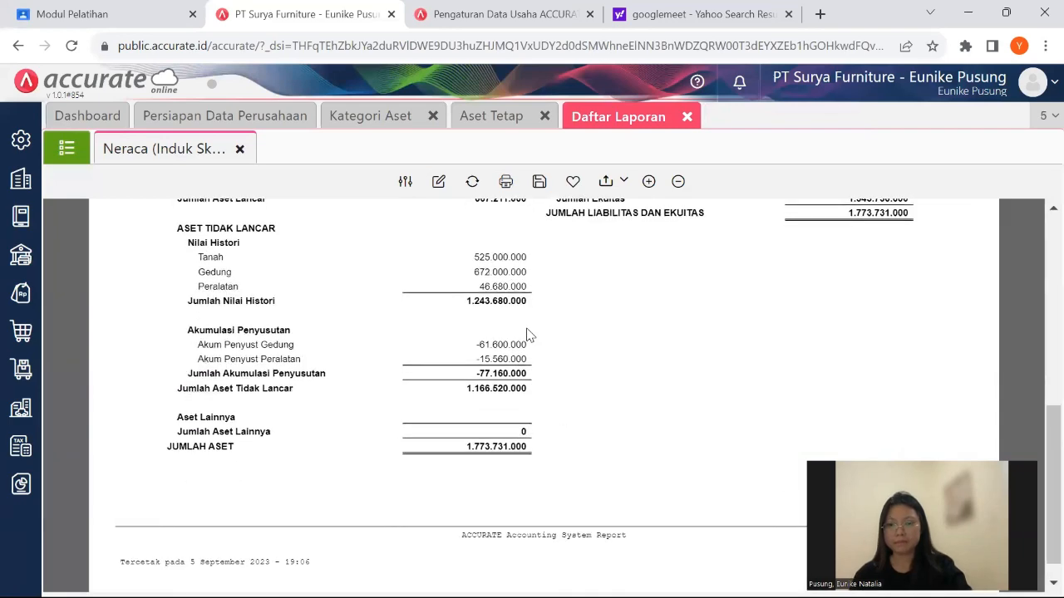
pyautogui.scroll(-1, 526, 335)
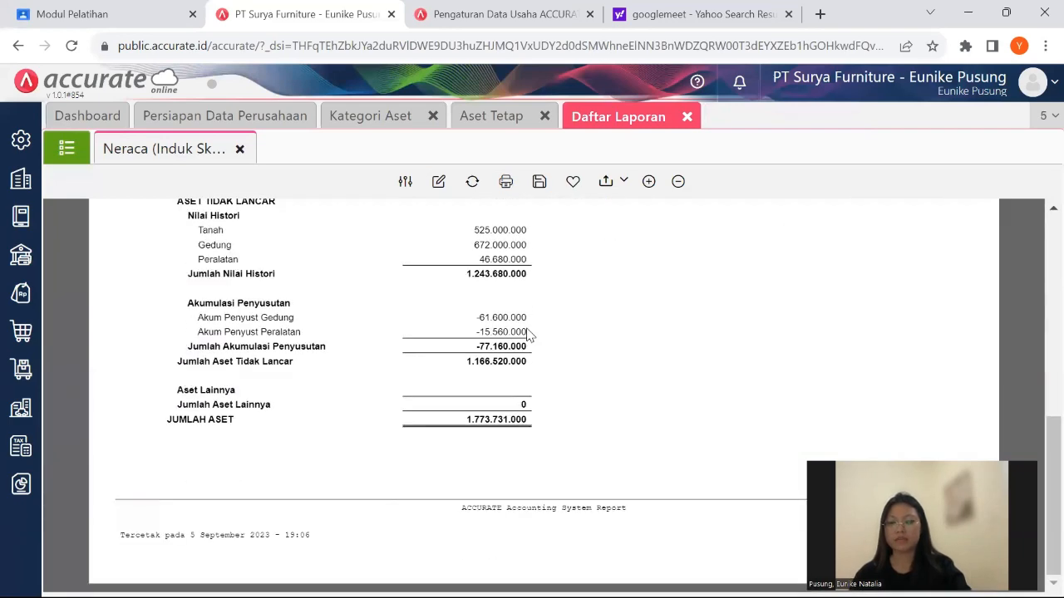